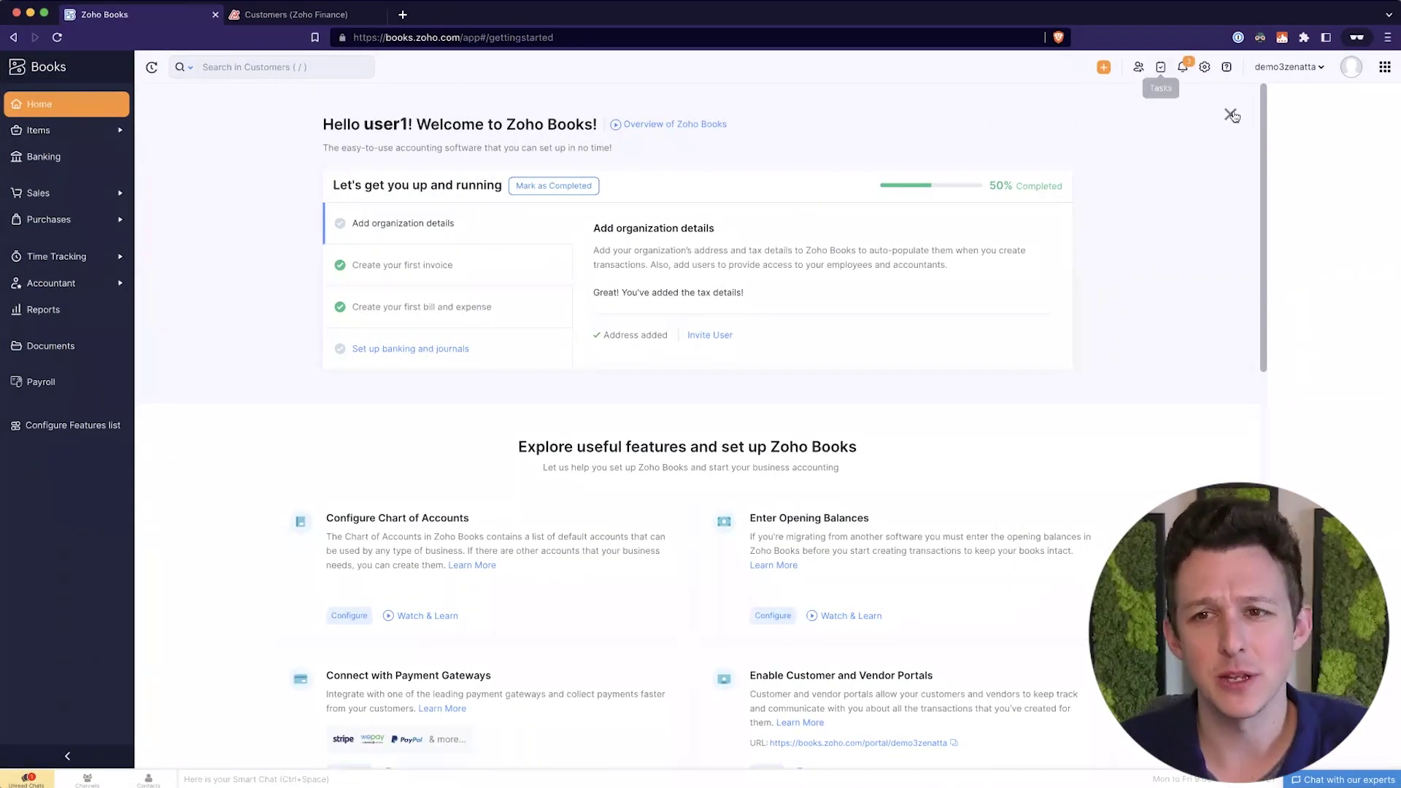
- Close the Getting Started panel and switch to the Customers (Zoho Finance) table in Zoho Analytics
left_click(1230, 114)
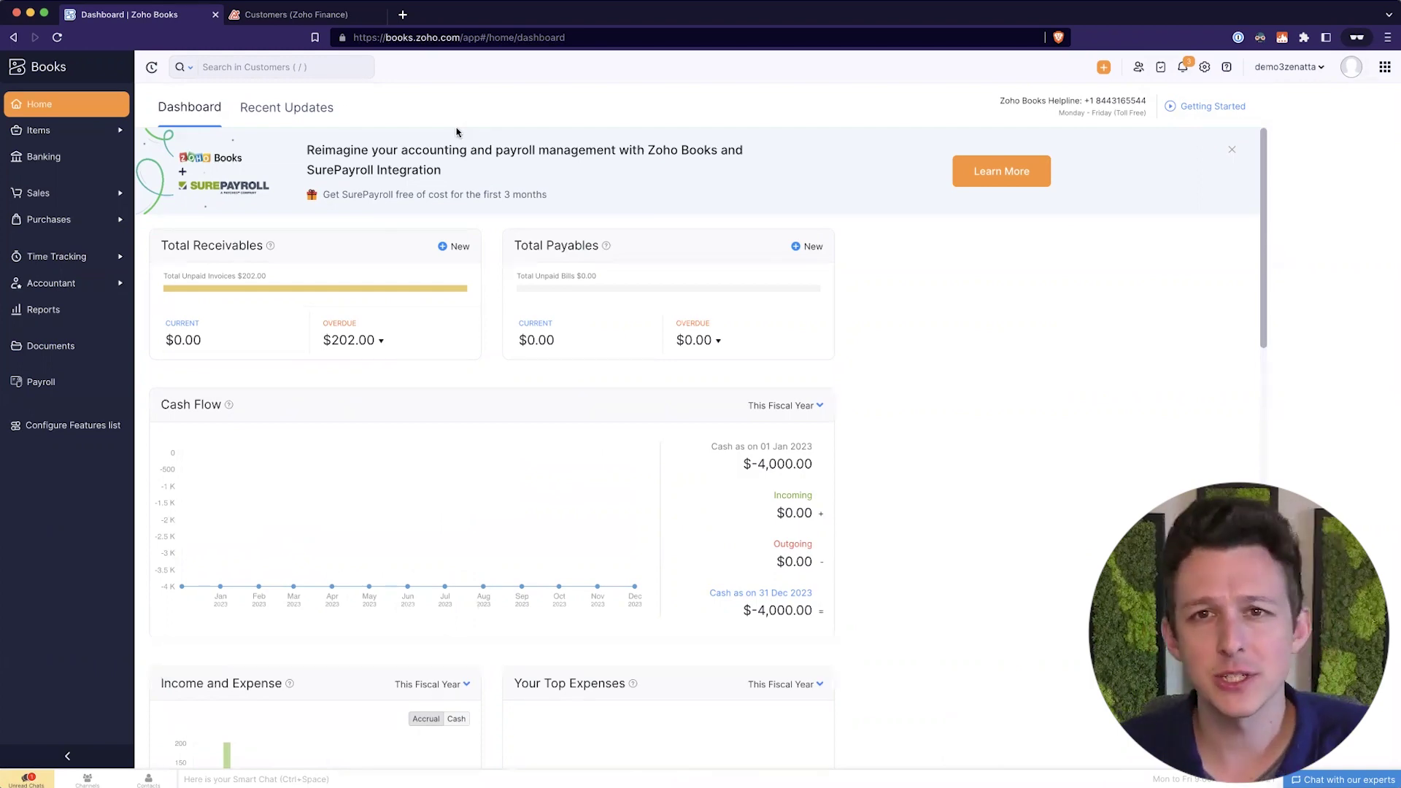
left_click(303, 16)
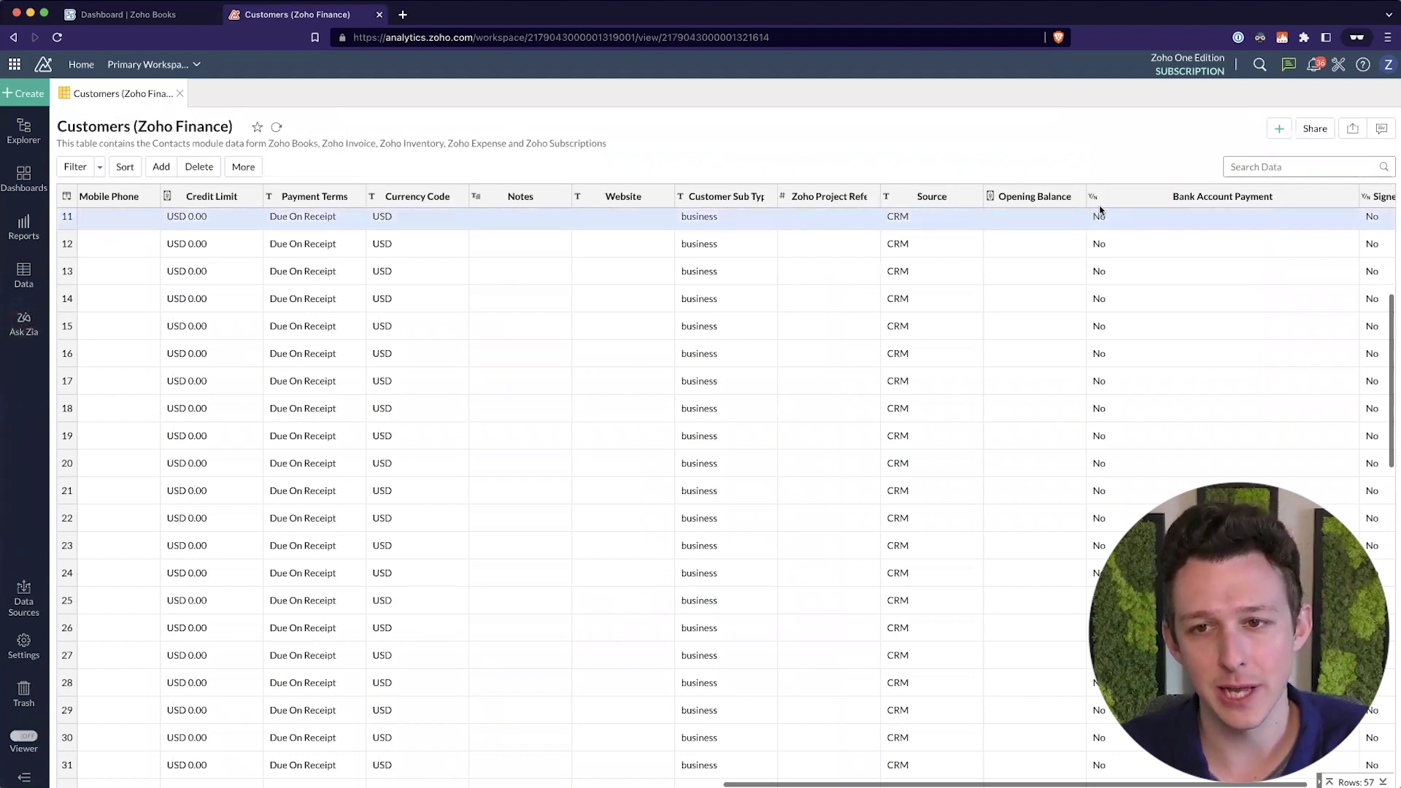
- Inspect the Bank Account Payment column, then check the Zoho Finance sync status on Data Sources
scroll(1167, 211, "right", 3)
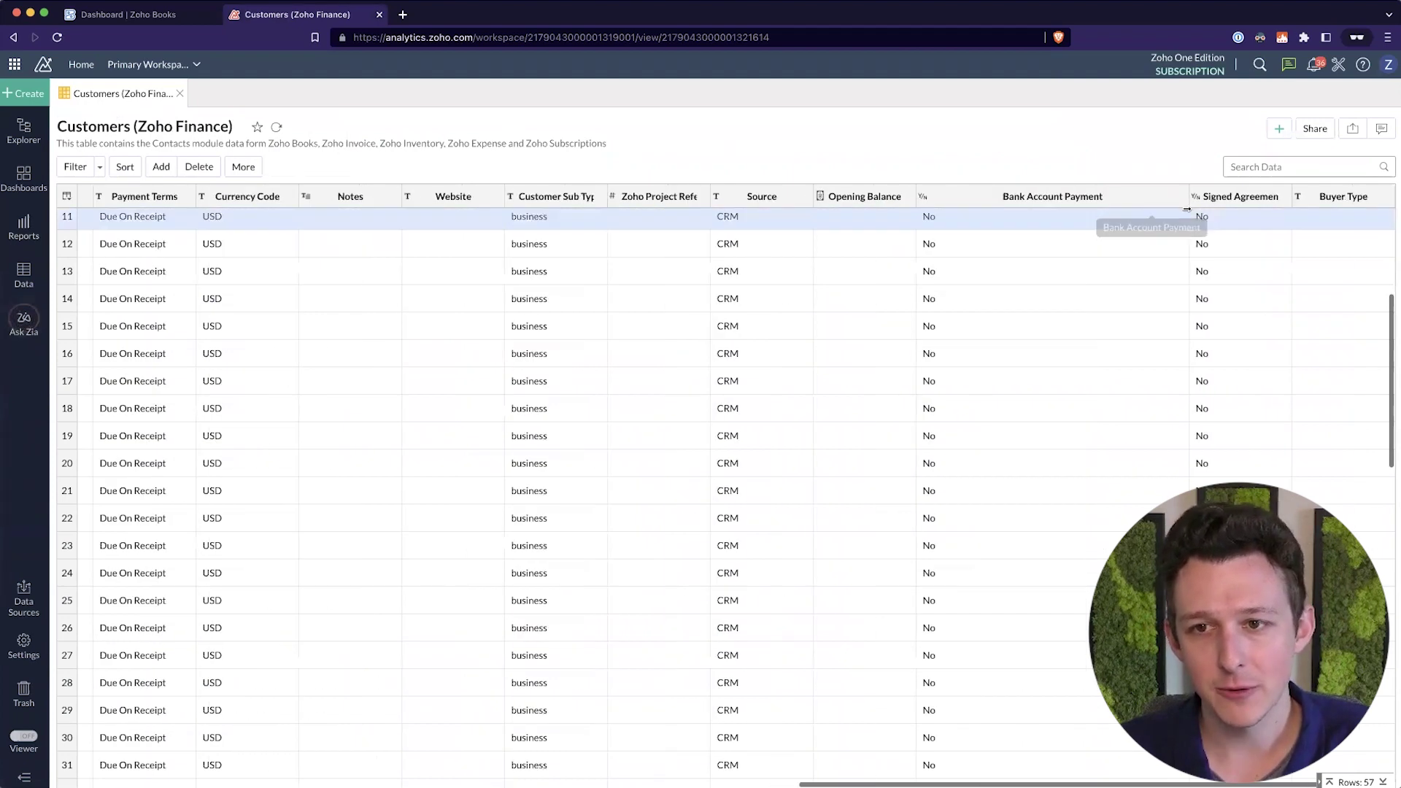
left_click(1040, 199)
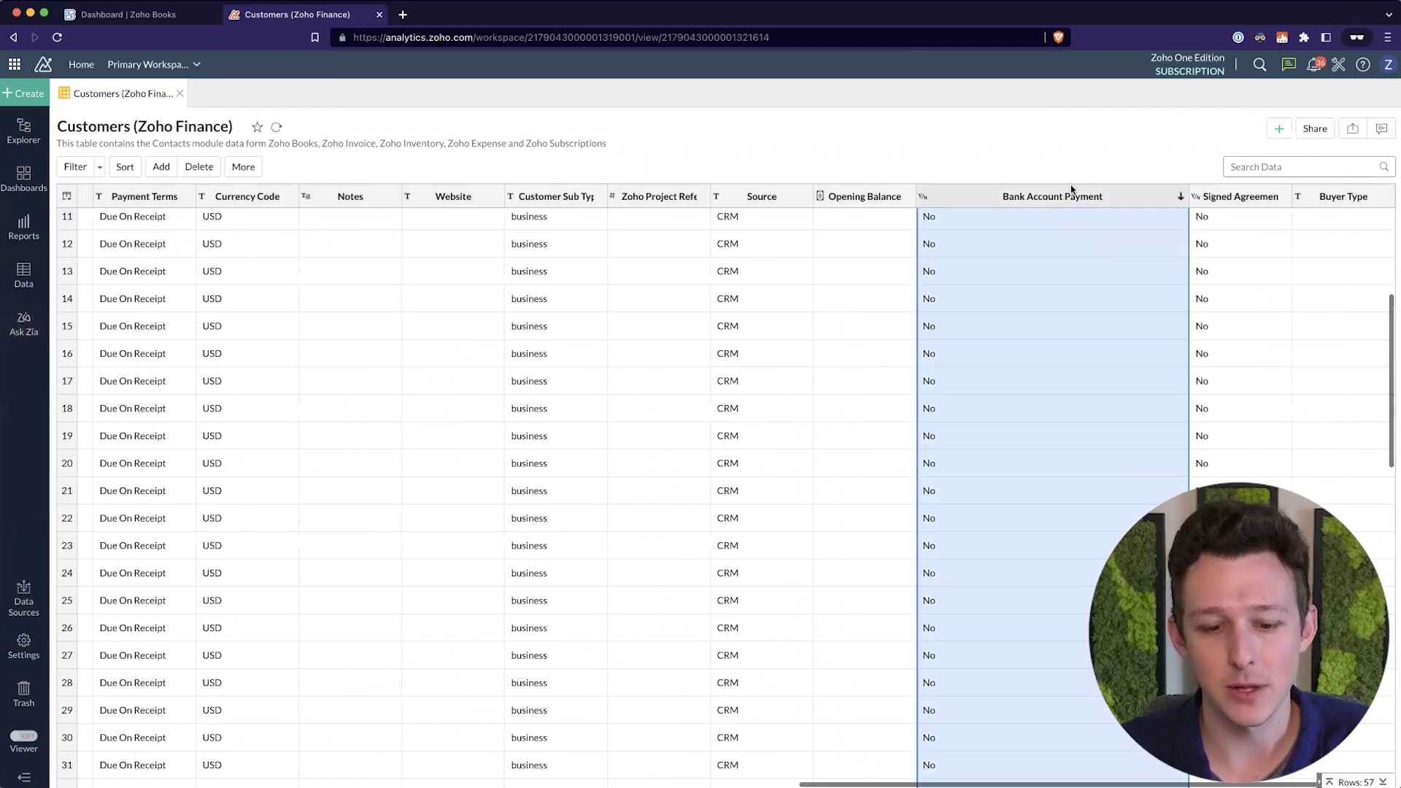
scroll(1056, 289, "down", 5)
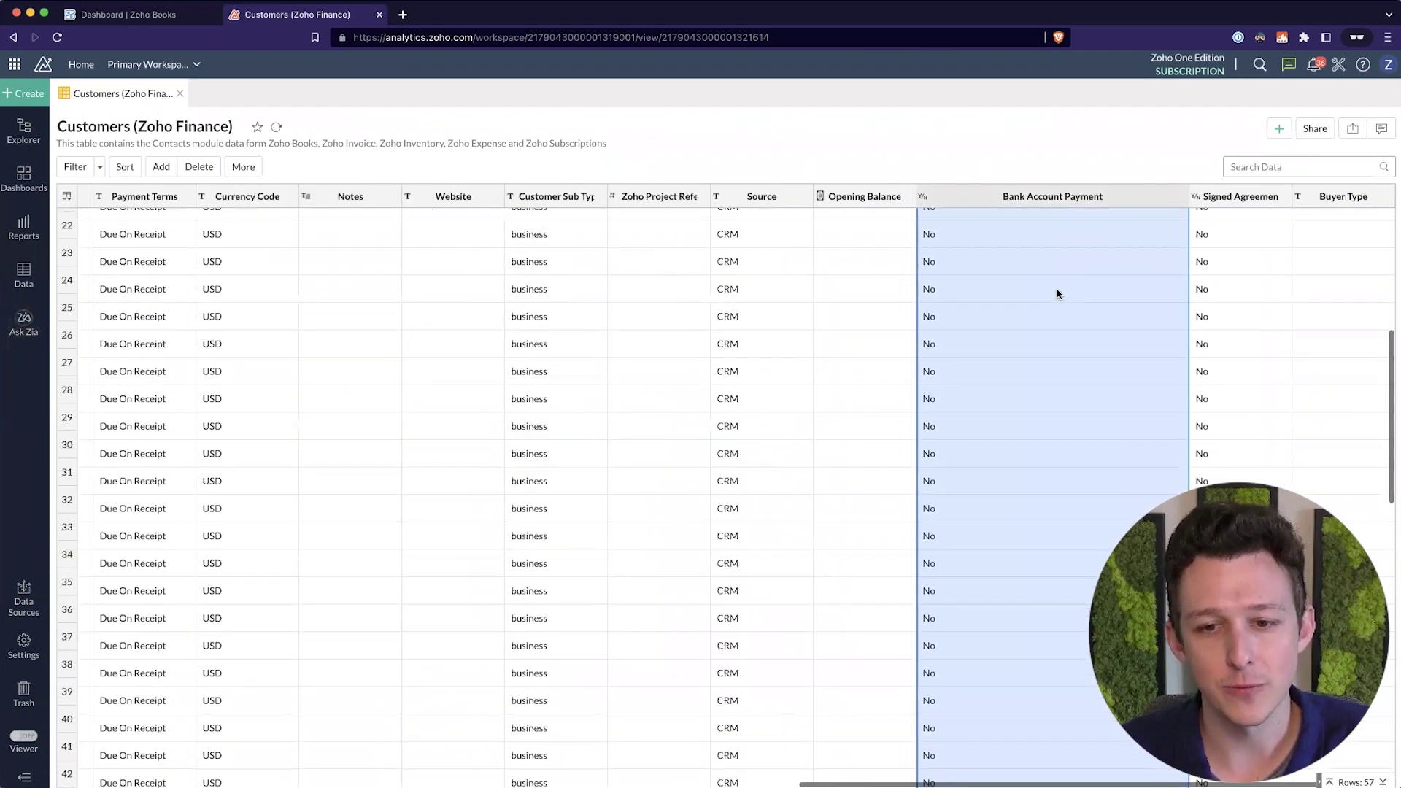
scroll(1058, 293, "up", 10)
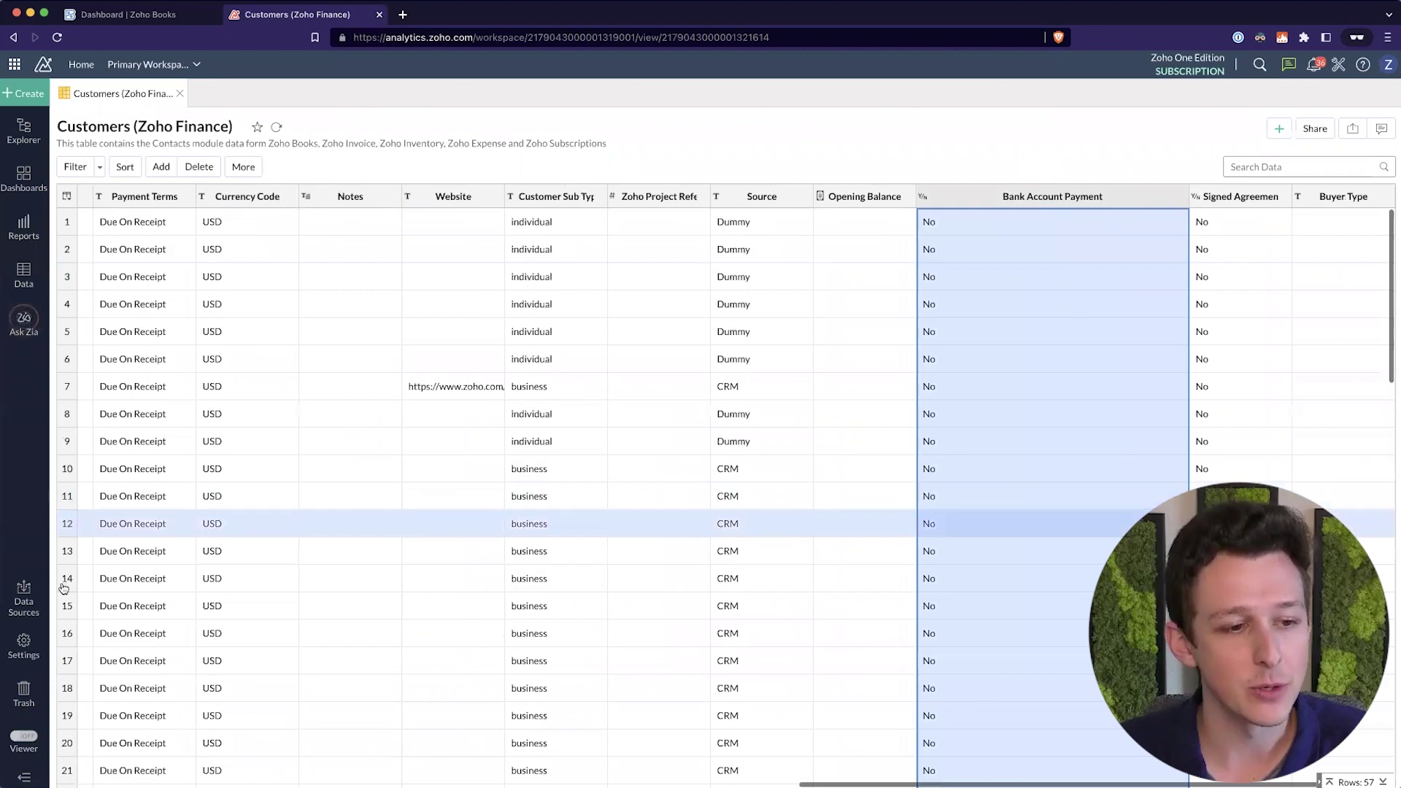
left_click(27, 599)
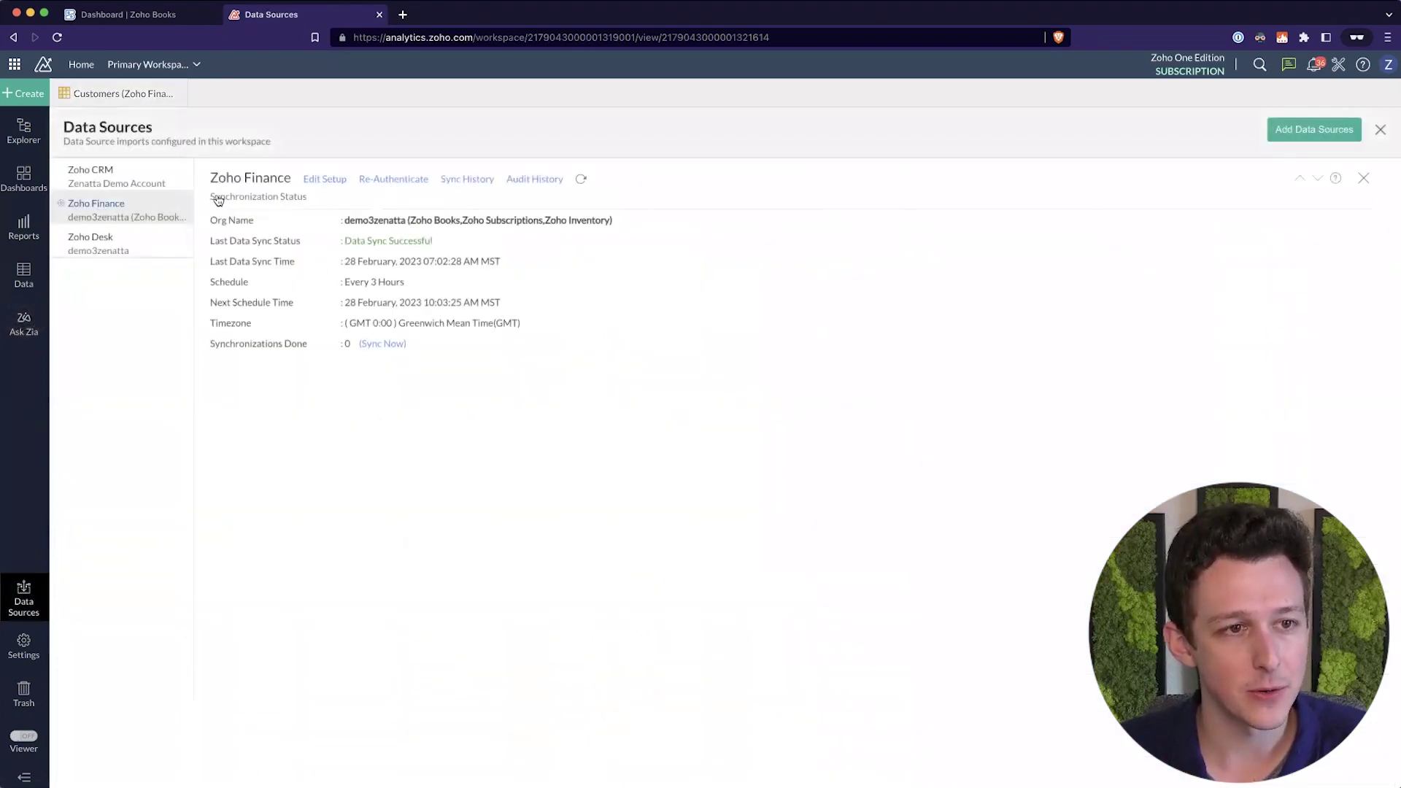
- Review the Customers fields in the Zoho Finance sync setup, then cancel without saving and return to Customers
left_click(326, 180)
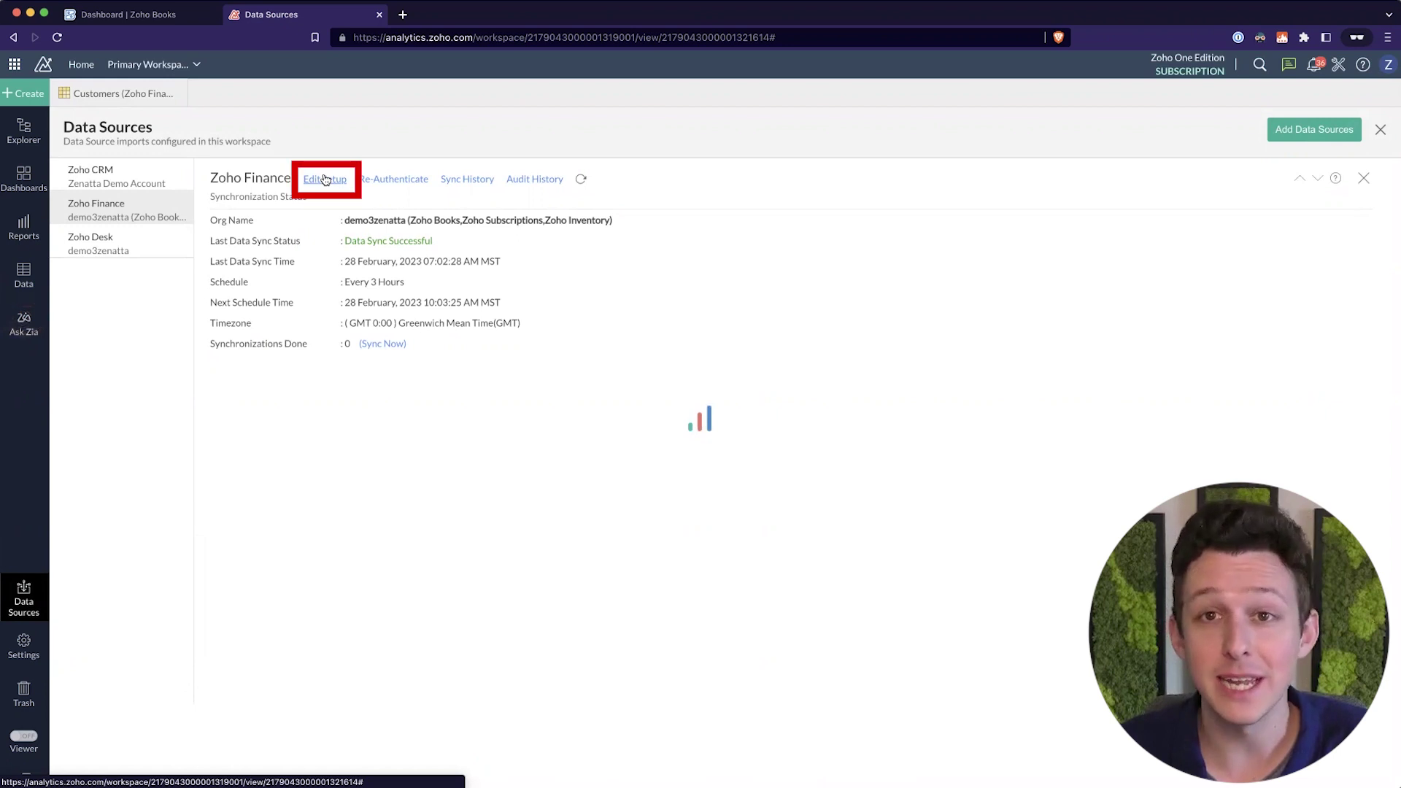
left_click(325, 180)
scroll(1062, 208, "down", 3)
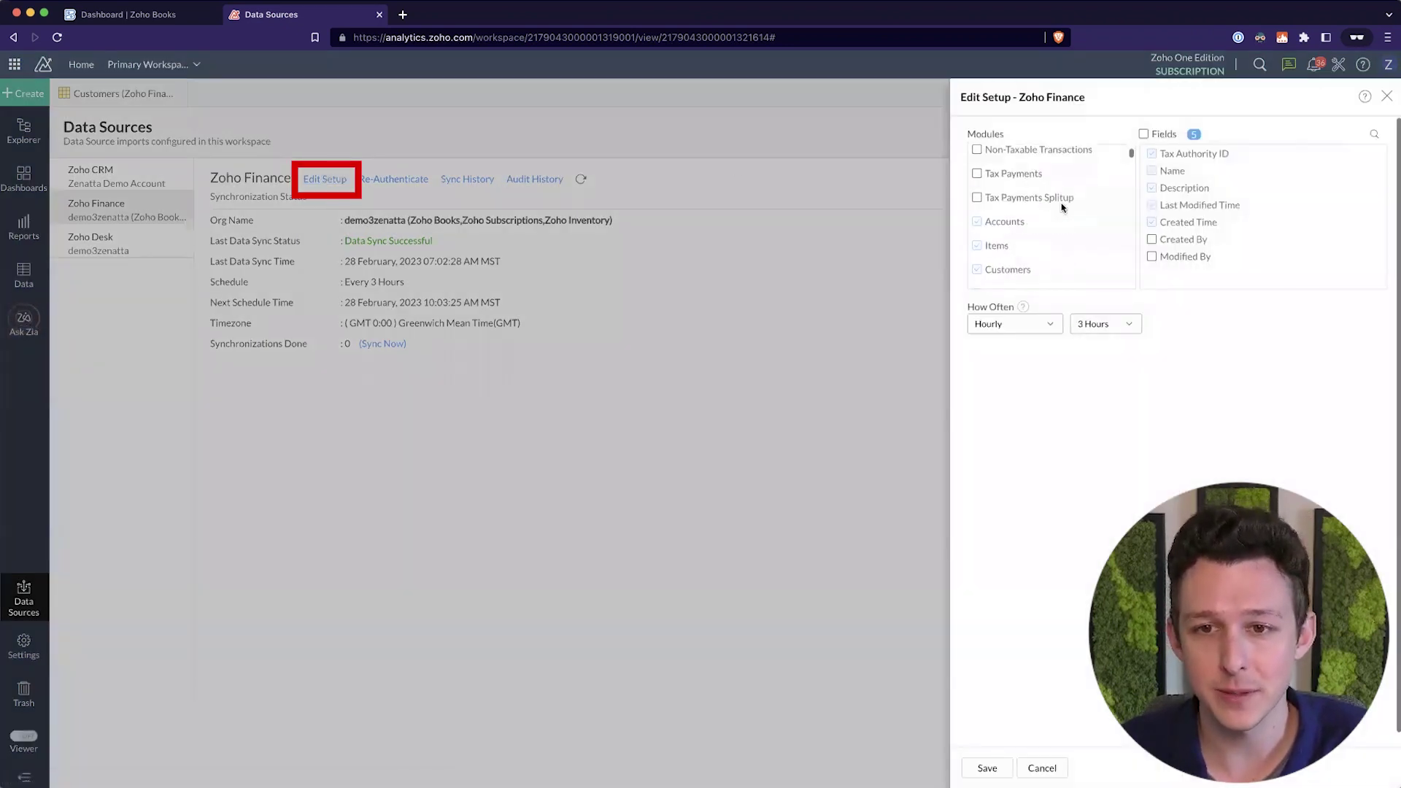
left_click(1014, 226)
scroll(1190, 181, "down", 10)
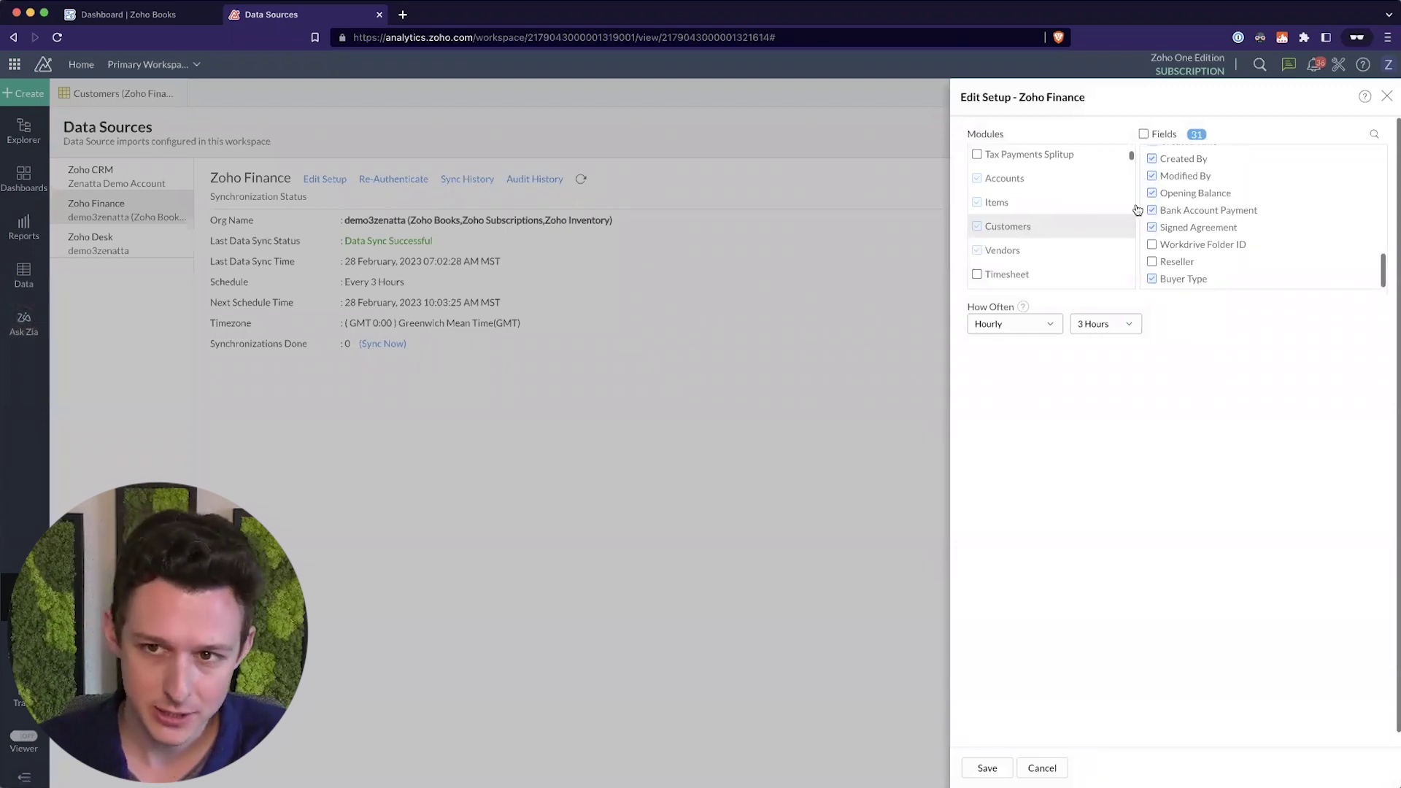
left_click(1151, 244)
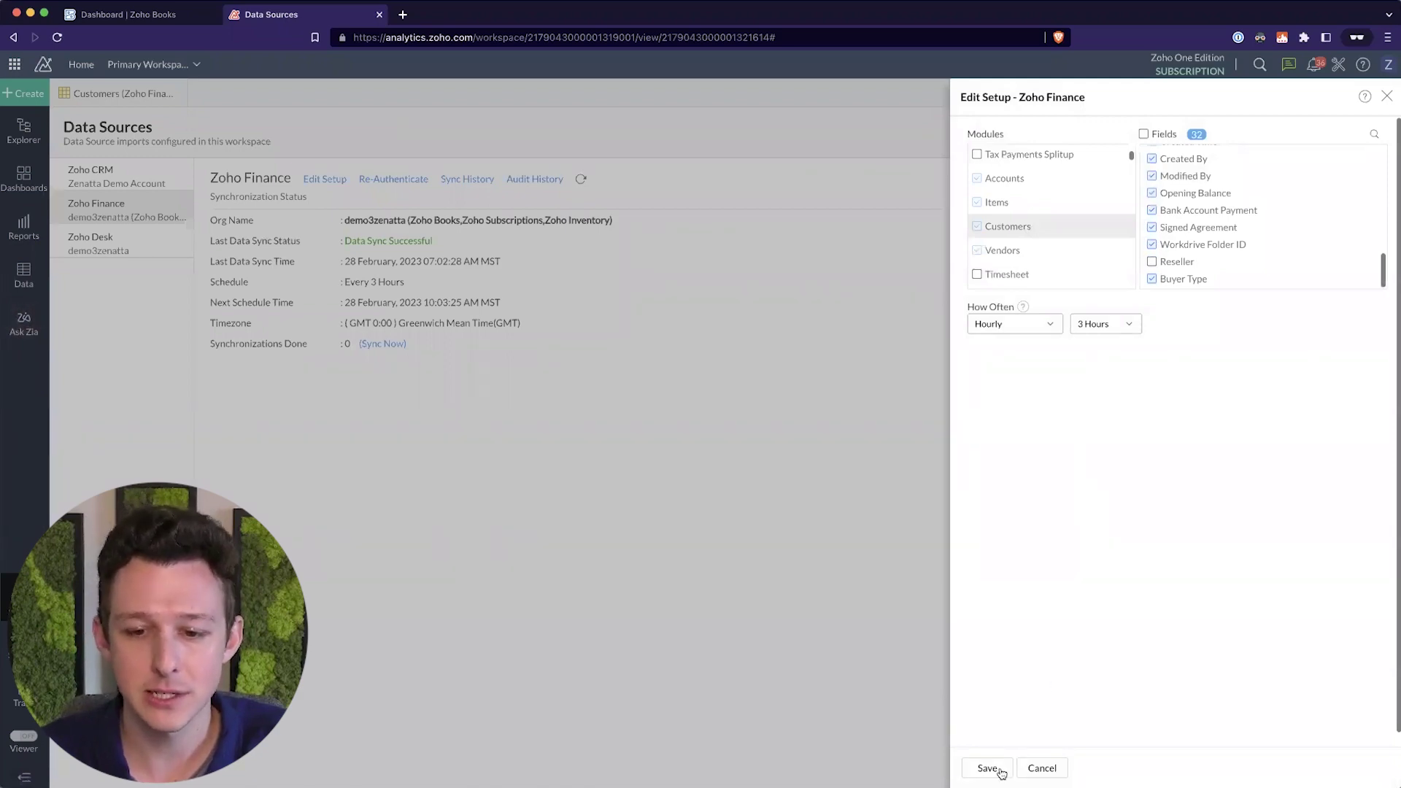
left_click(1042, 768)
left_click(123, 94)
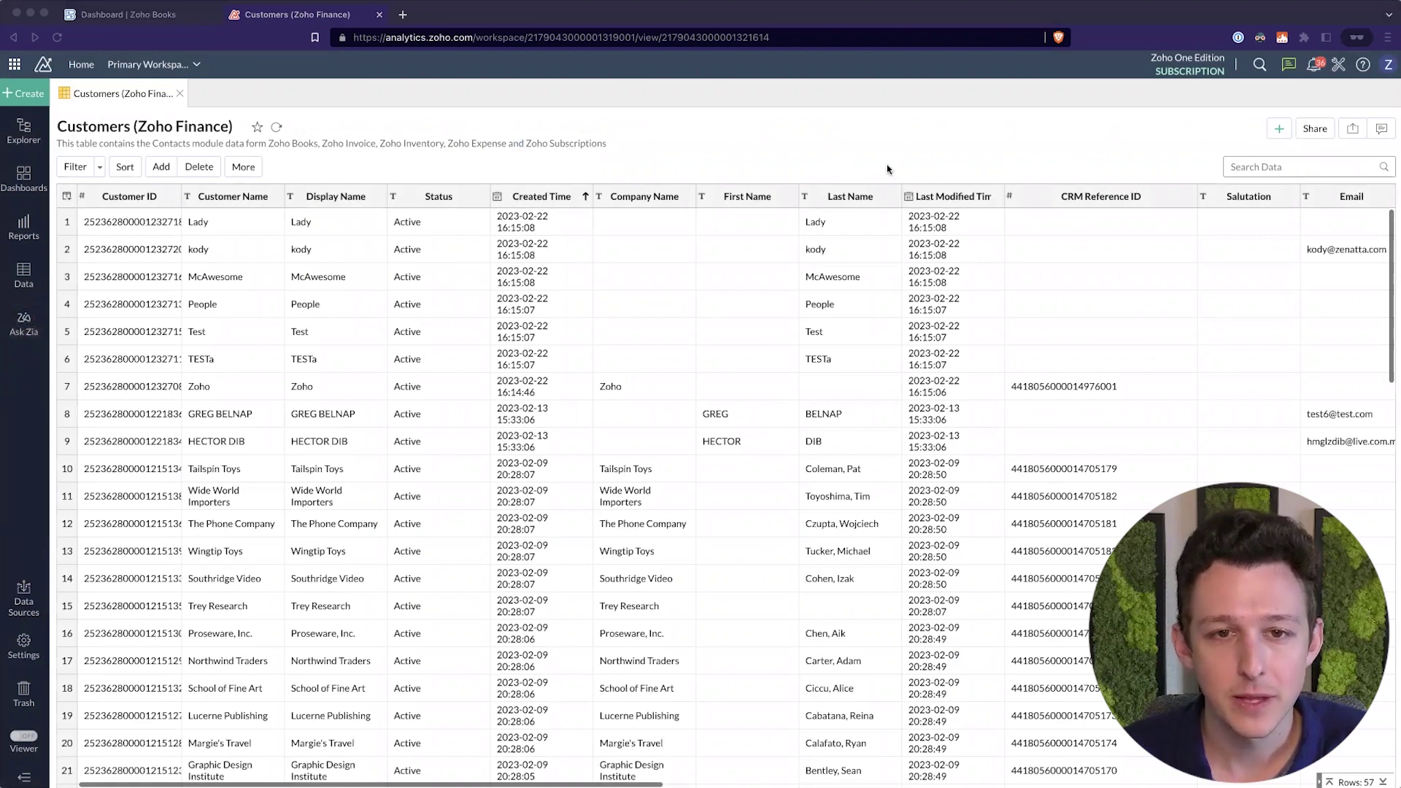
- Select the Bank Account Payment column and start a new Query Table from the Create menu
scroll(887, 378, "right", 10)
left_click(925, 217)
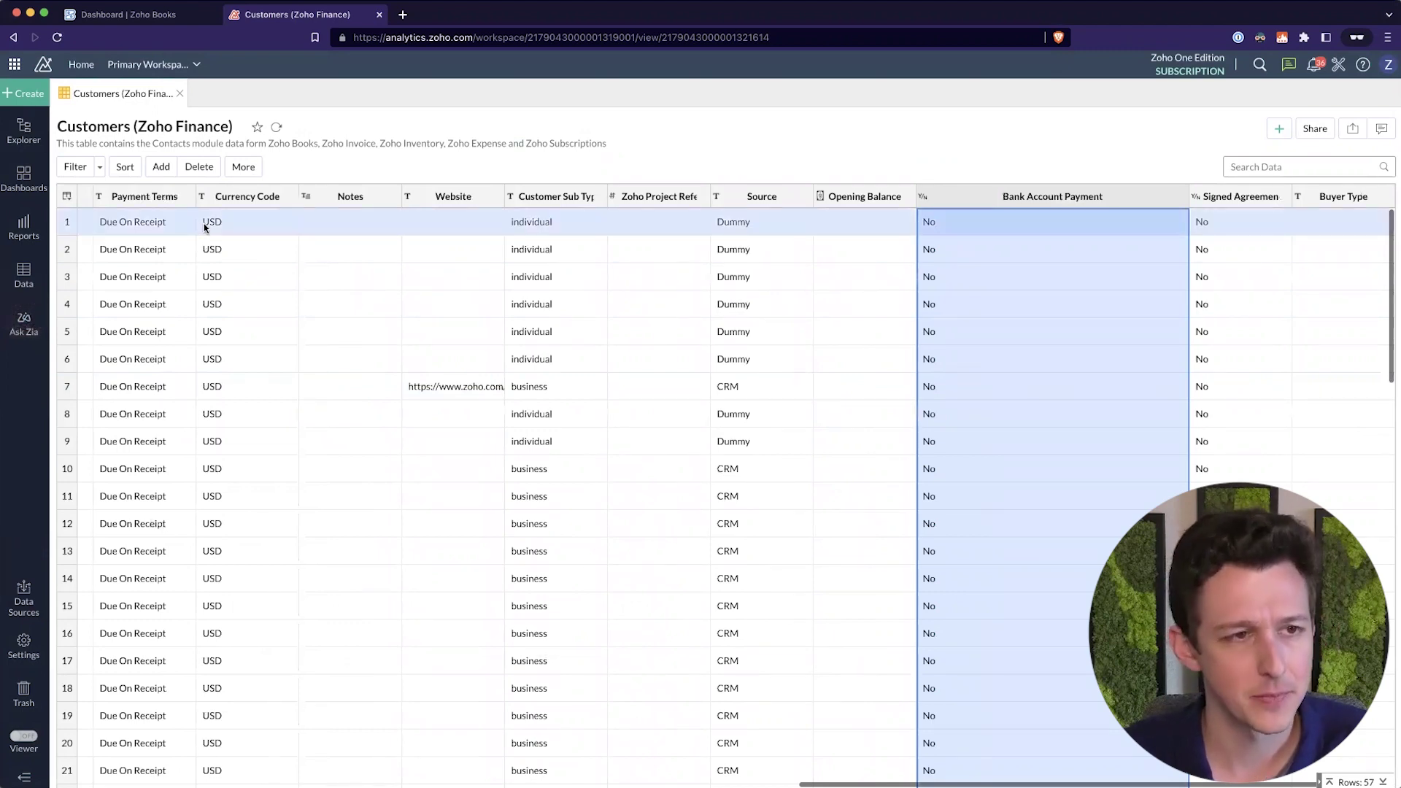
left_click(40, 96)
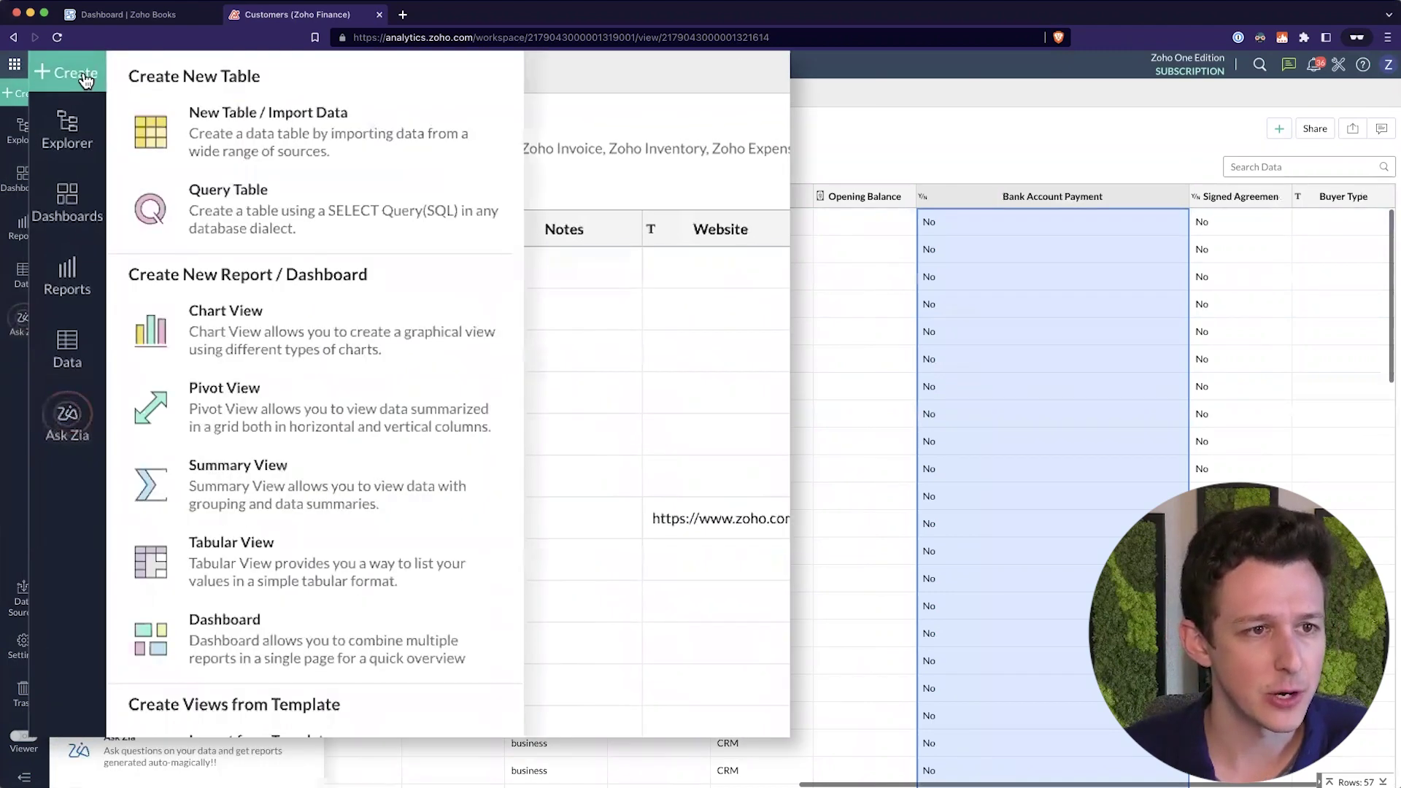
left_click(246, 198)
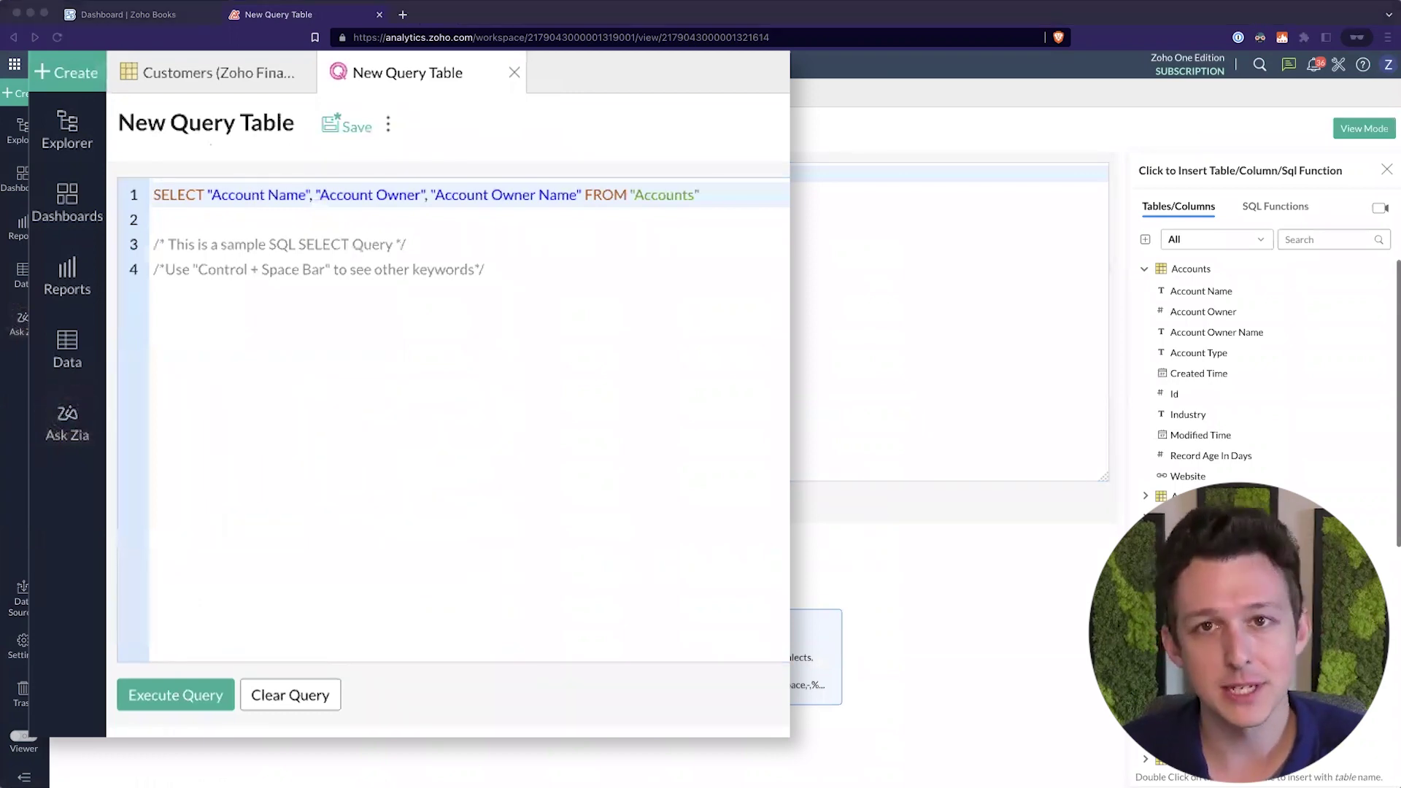
- Replace the sample SQL with a query selecting Active customer IDs whose Bank Account Payment is false
left_click(756, 449)
key("super+a")
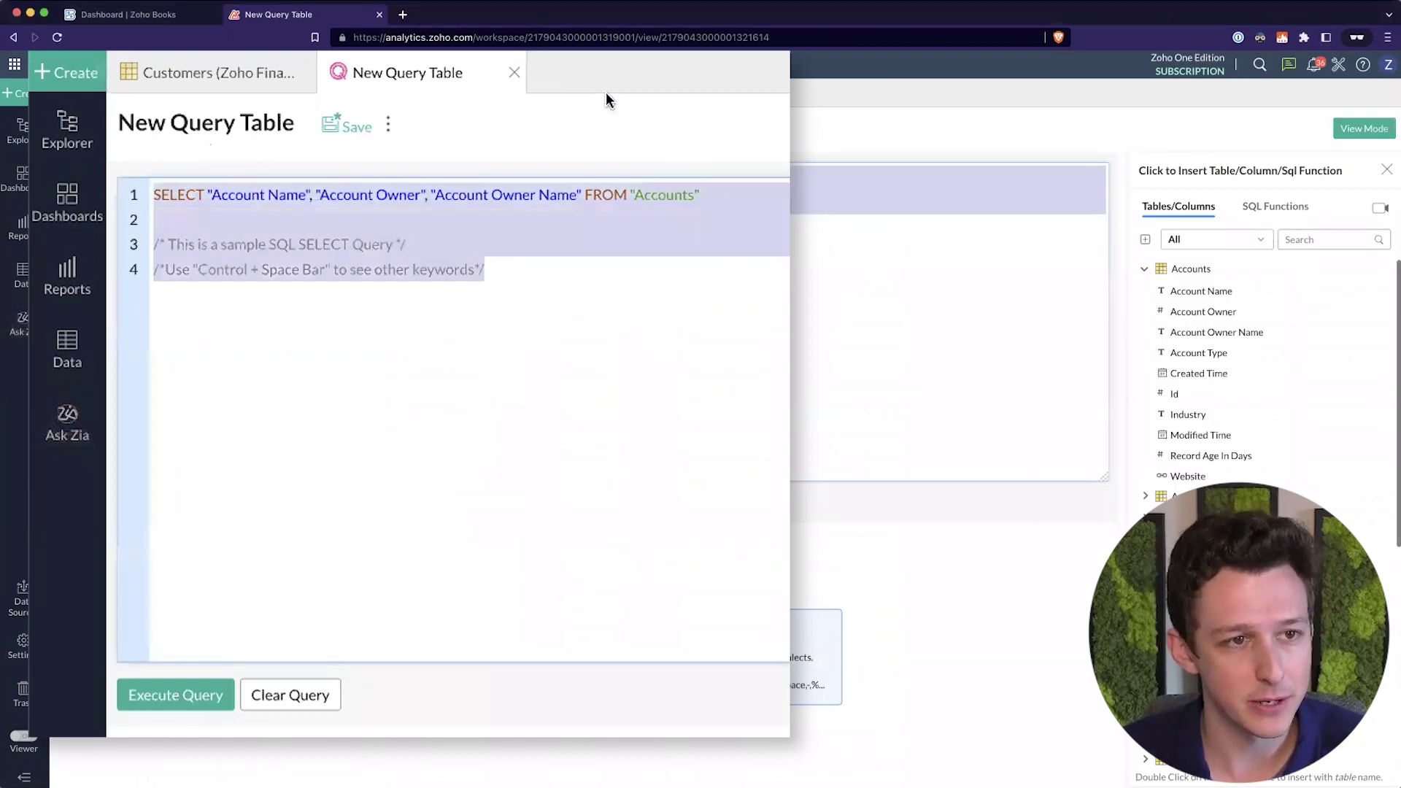
type("SELECT \"Customer ID\" \"id\" FROM \"Customers (Zoho Finance)\" WHERE \"Bank Account Payment\" = false  AND \"Status\" = 'Active'")
left_click(425, 270)
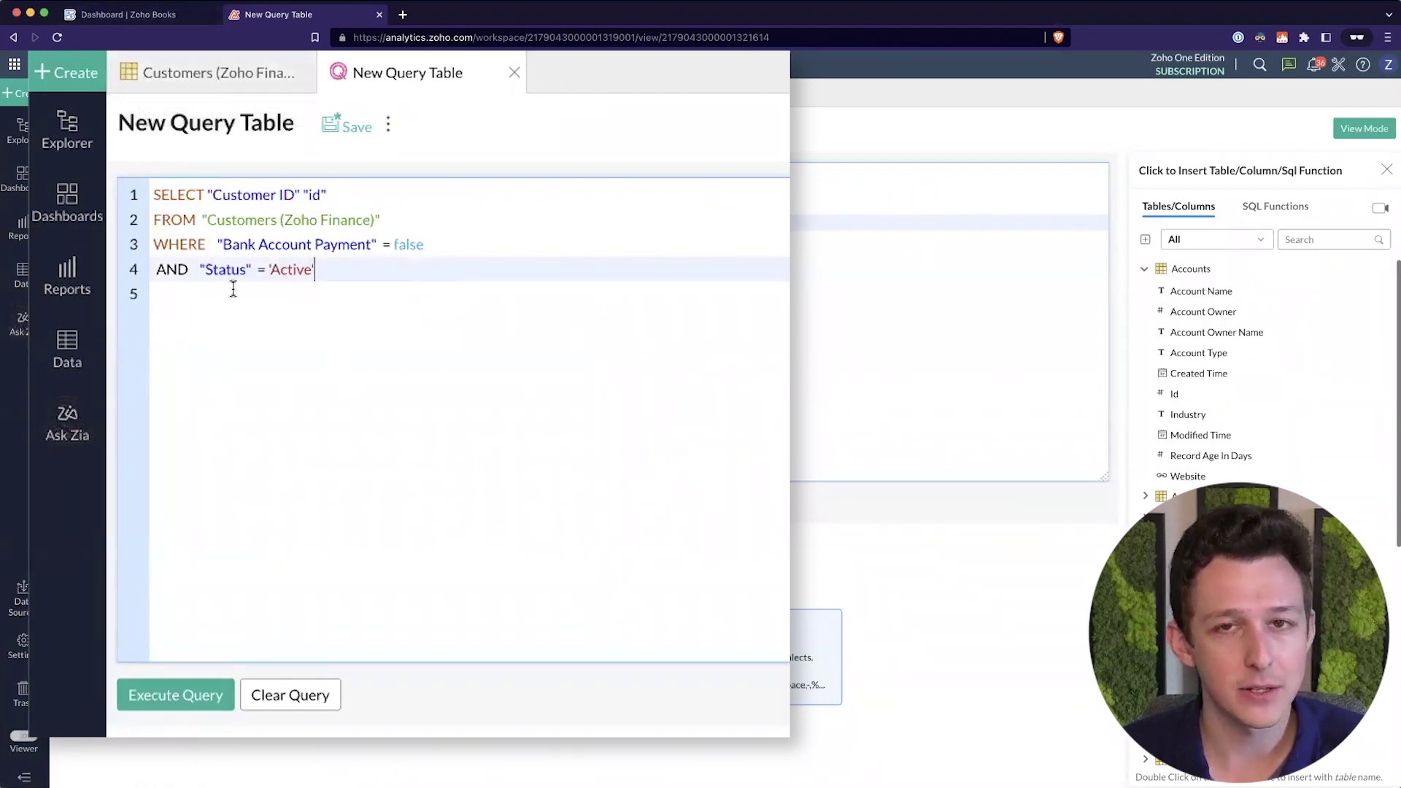
left_click_drag(203, 192, 350, 188)
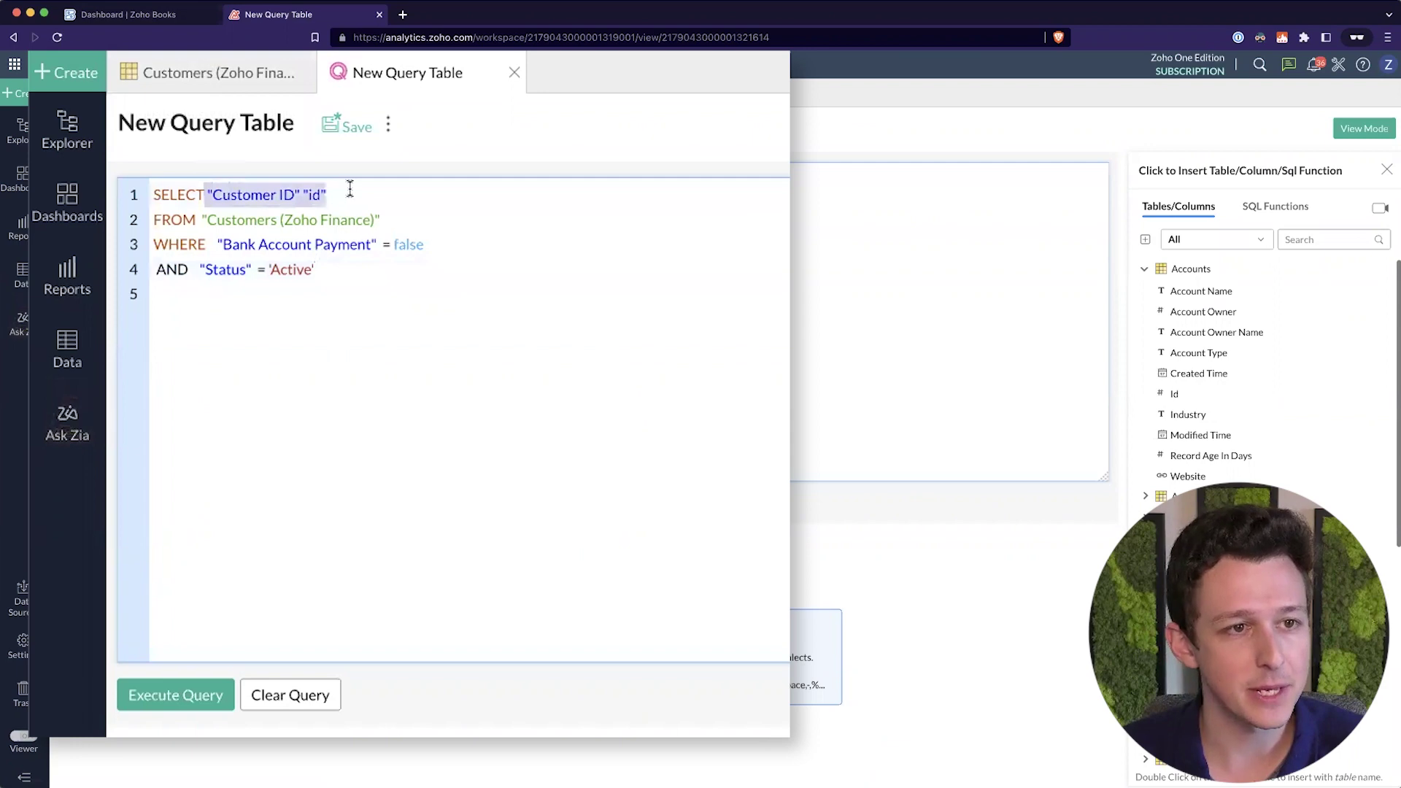
left_click_drag(191, 221, 387, 221)
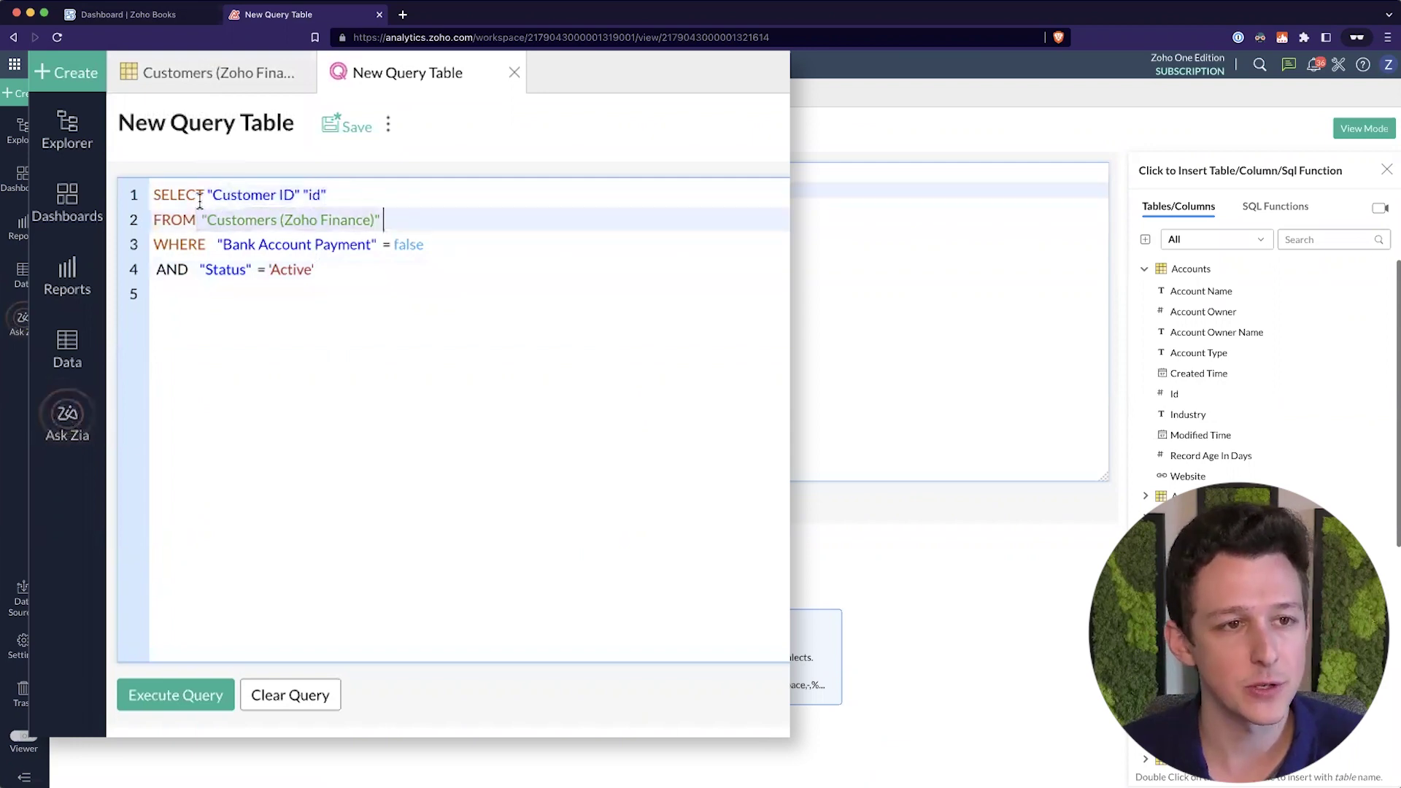
left_click_drag(200, 201, 326, 201)
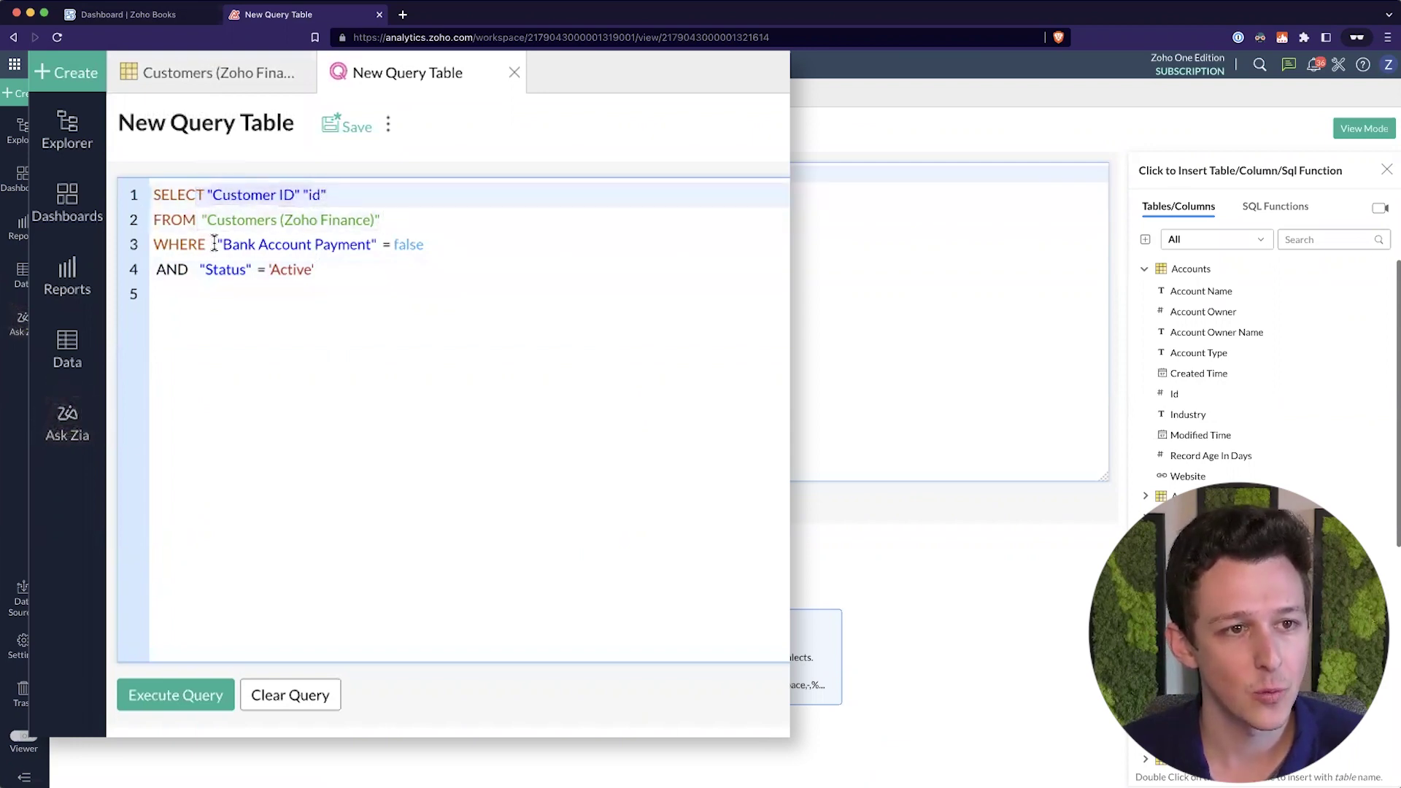
left_click_drag(215, 244, 425, 244)
left_click(451, 245)
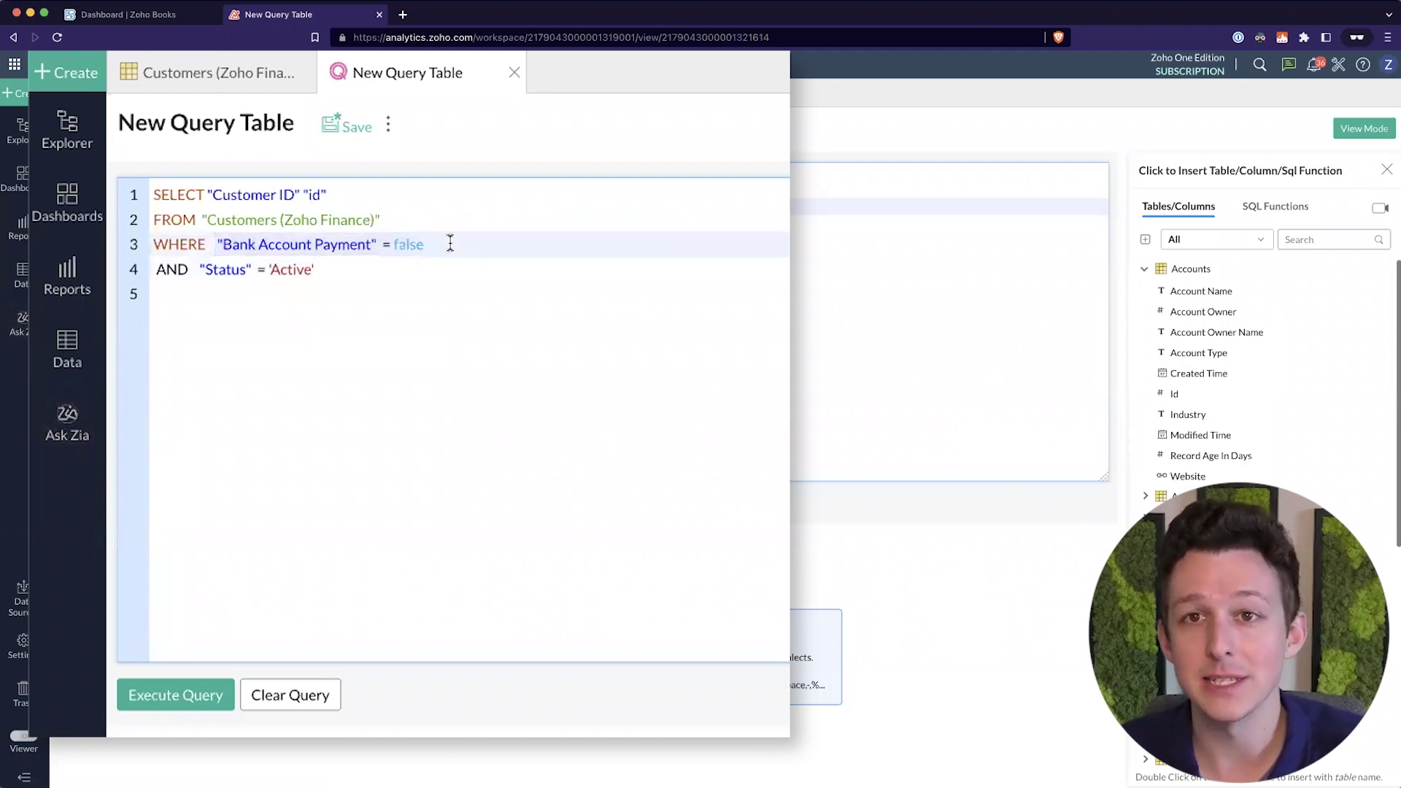
left_click_drag(194, 270, 252, 272)
left_click(409, 303)
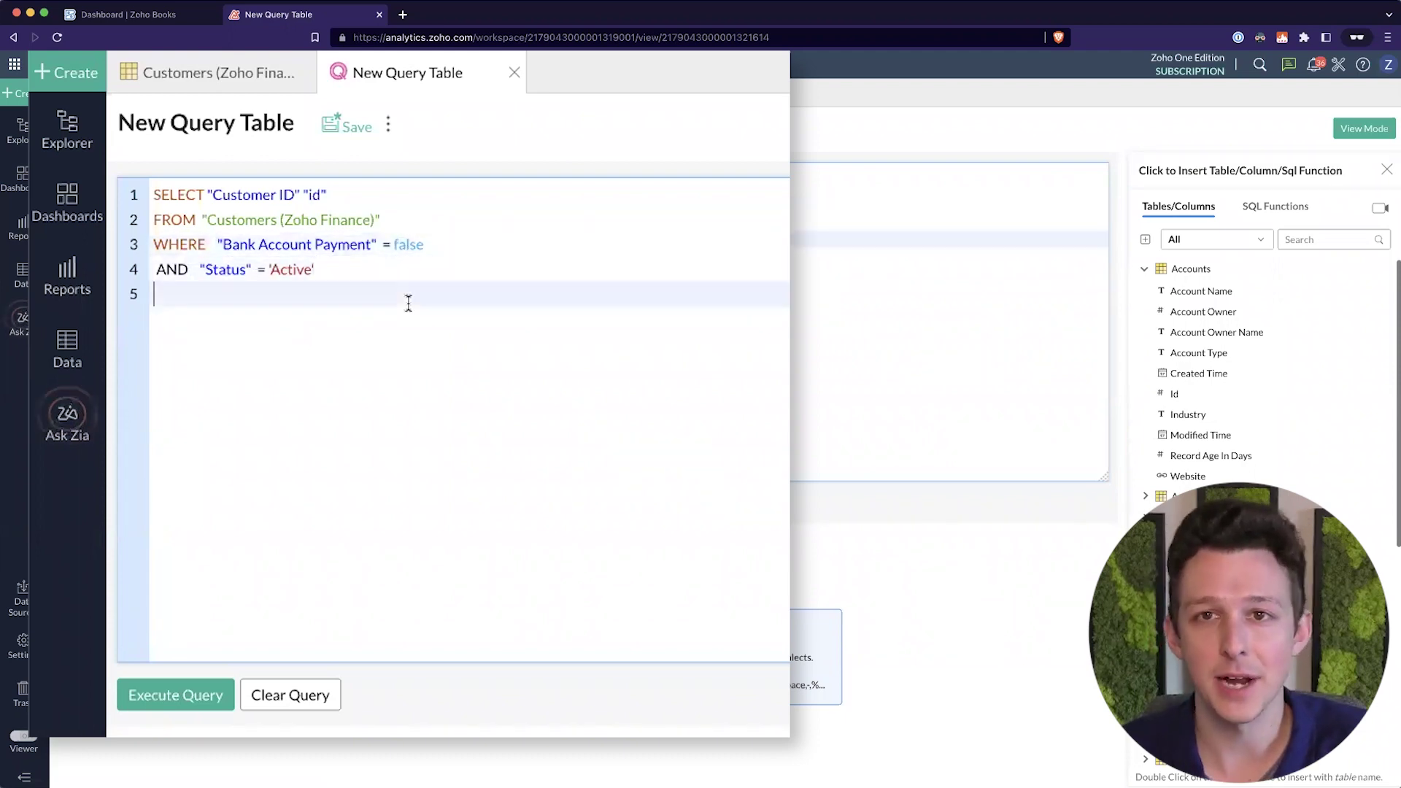
- Title the query table 'Customers - No Bank Payment - SQL' and save it
triple_click(182, 130)
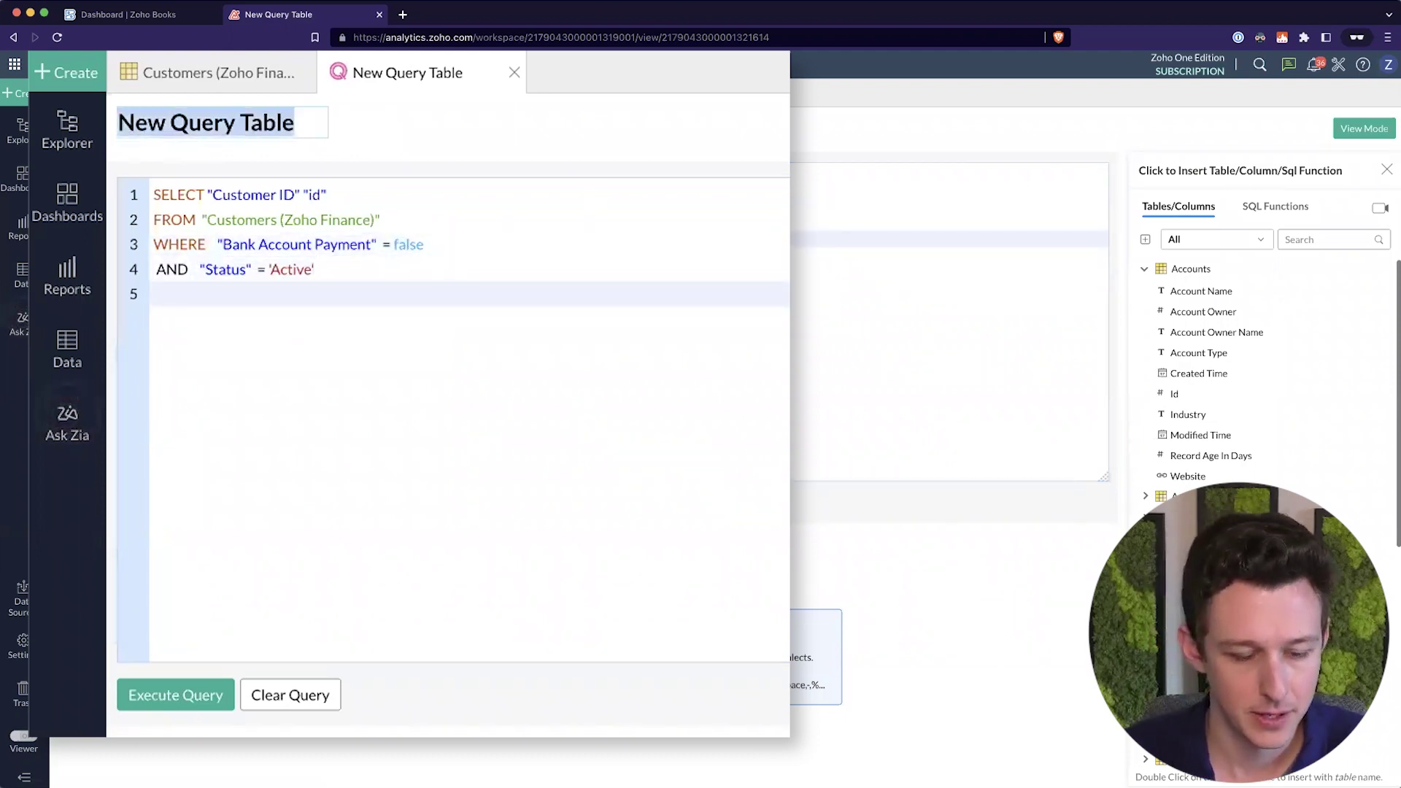
type("Customers - No B")
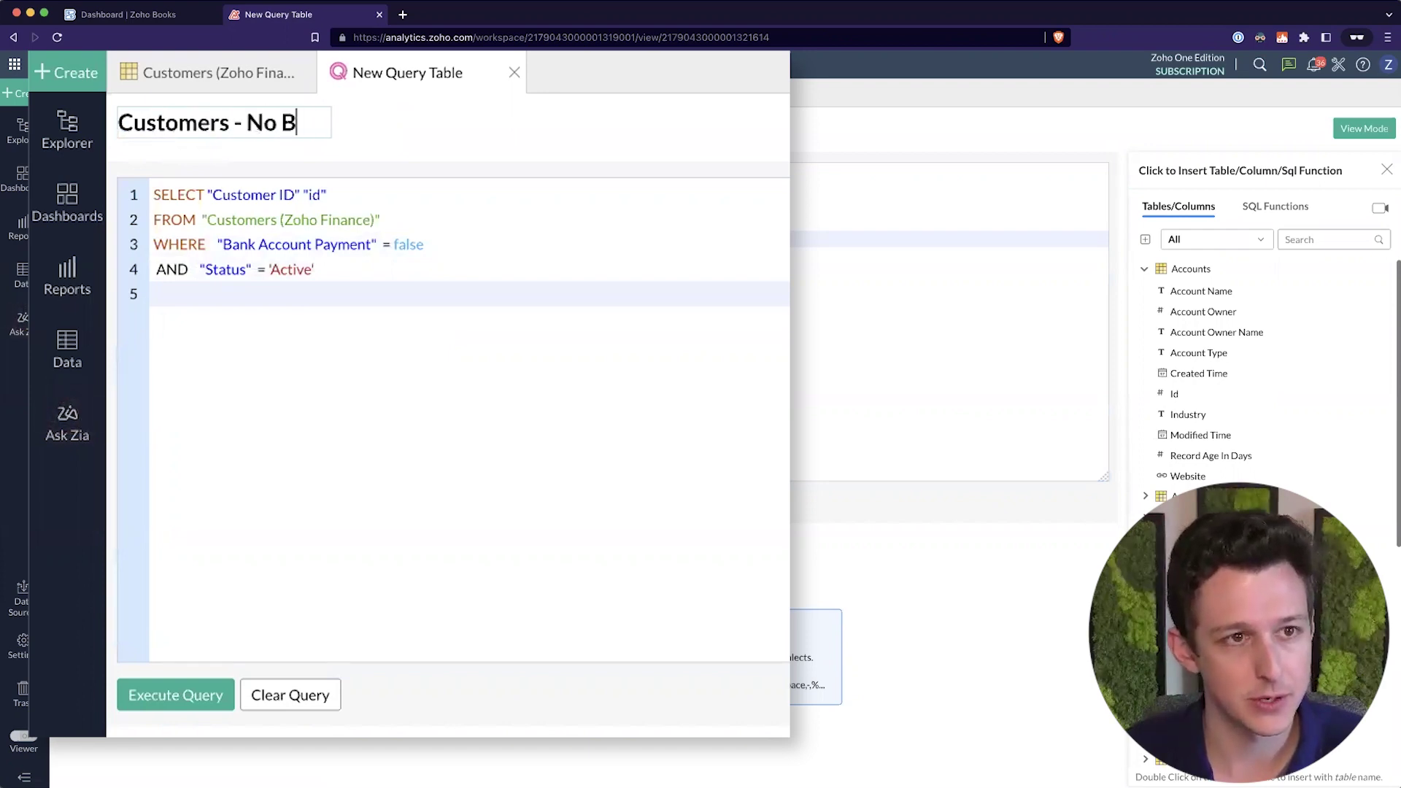
type("ank Payment - S")
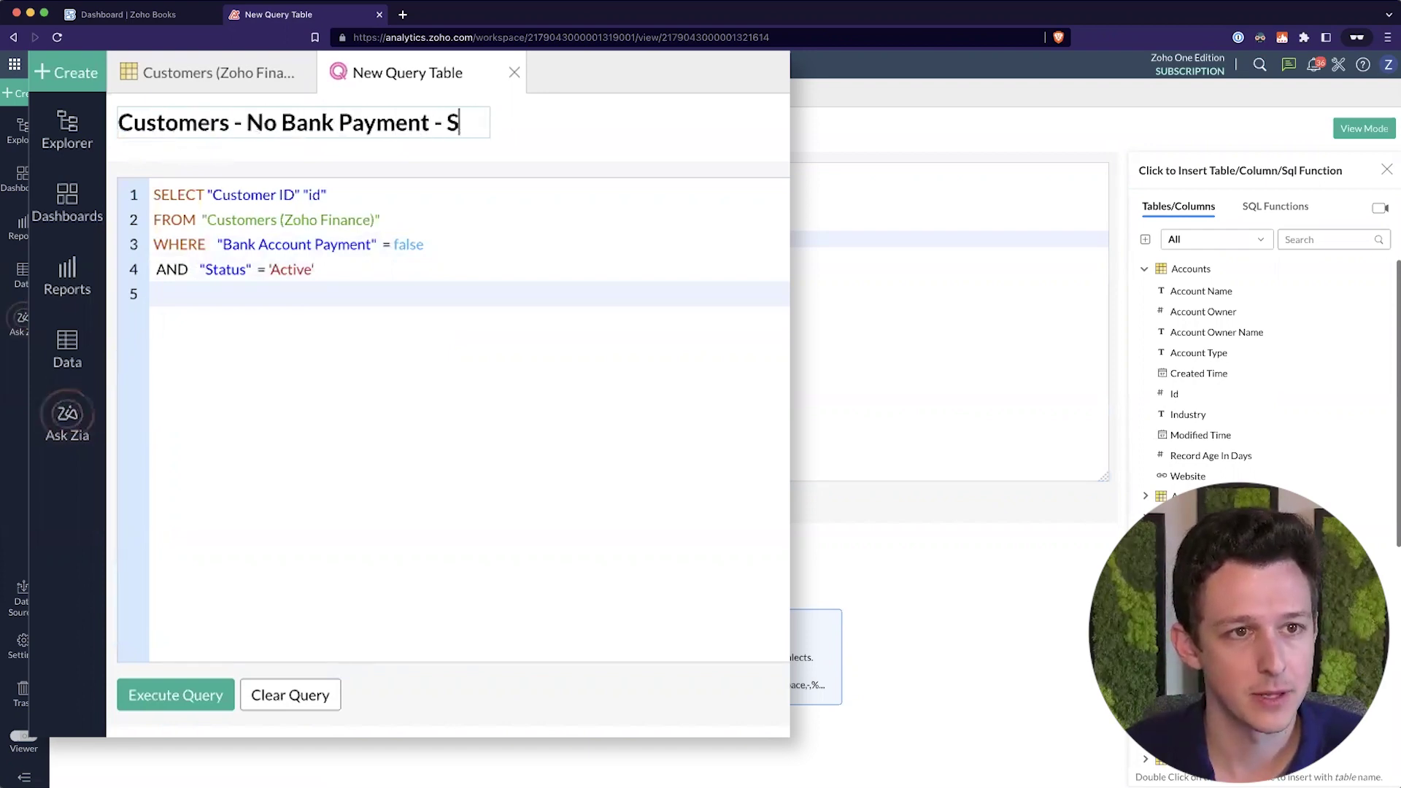
type("QL")
key("Return")
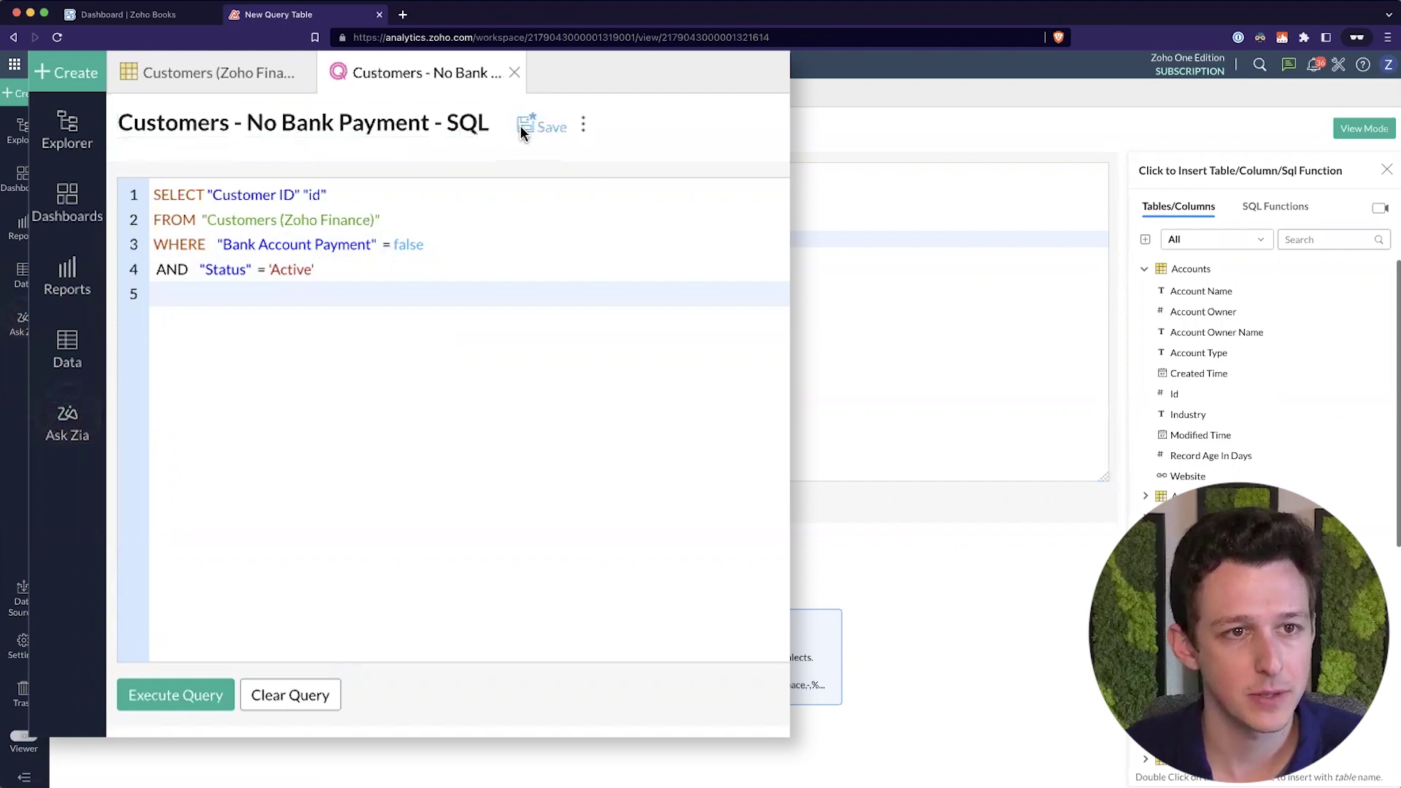
left_click(521, 124)
left_click(608, 540)
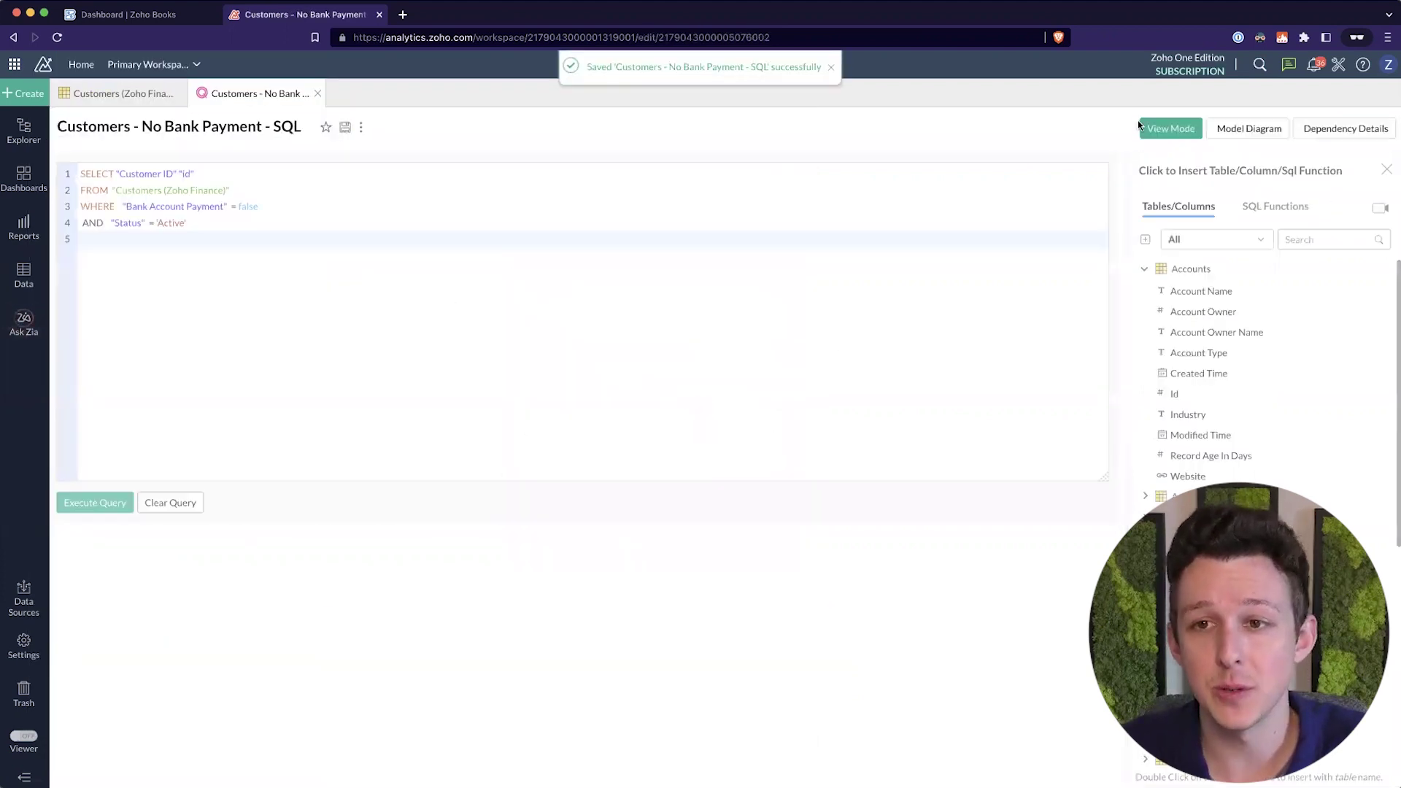
- View the query results as a table, then browse the Customers (Zoho Finance) table
left_click(1167, 128)
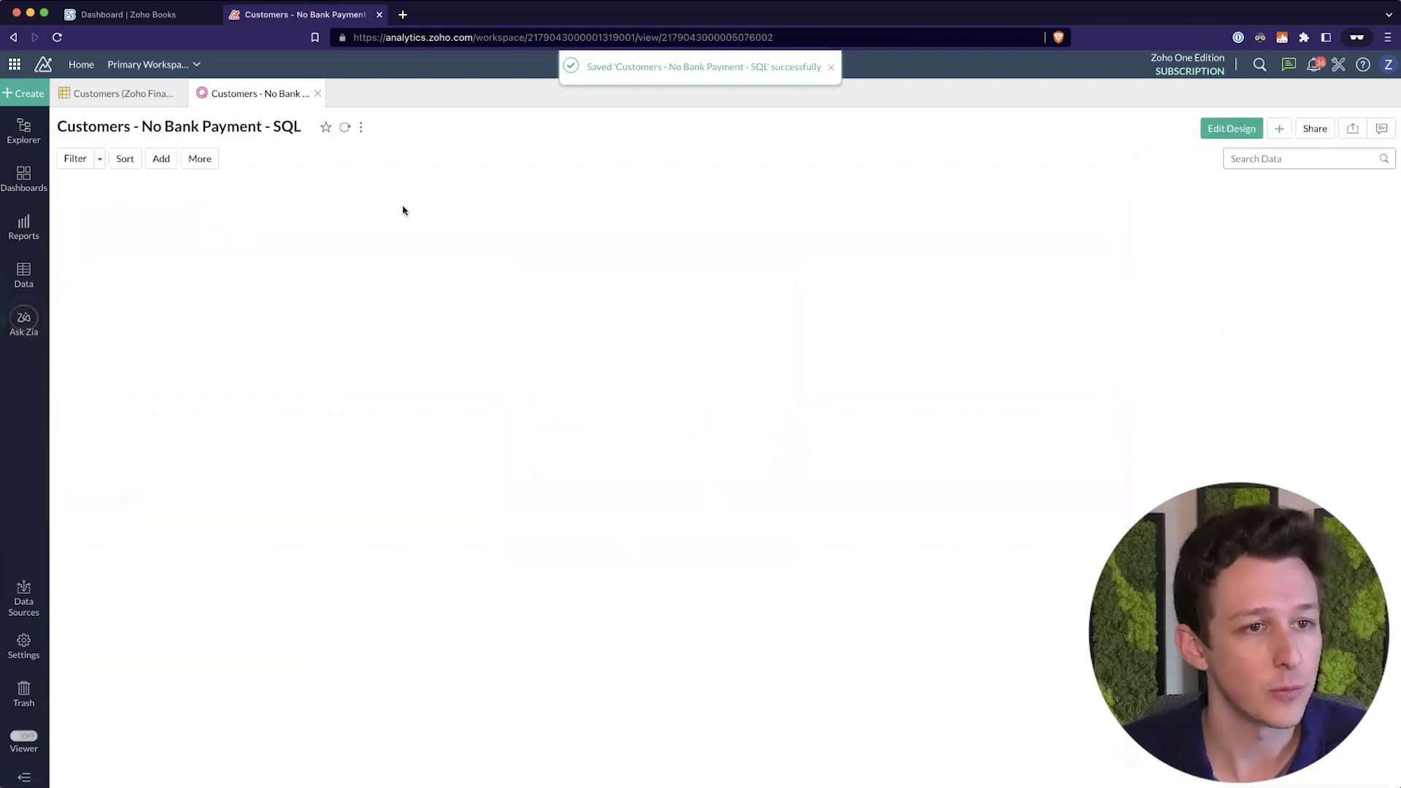
scroll(192, 241, "down", 2)
scroll(194, 241, "down", 8)
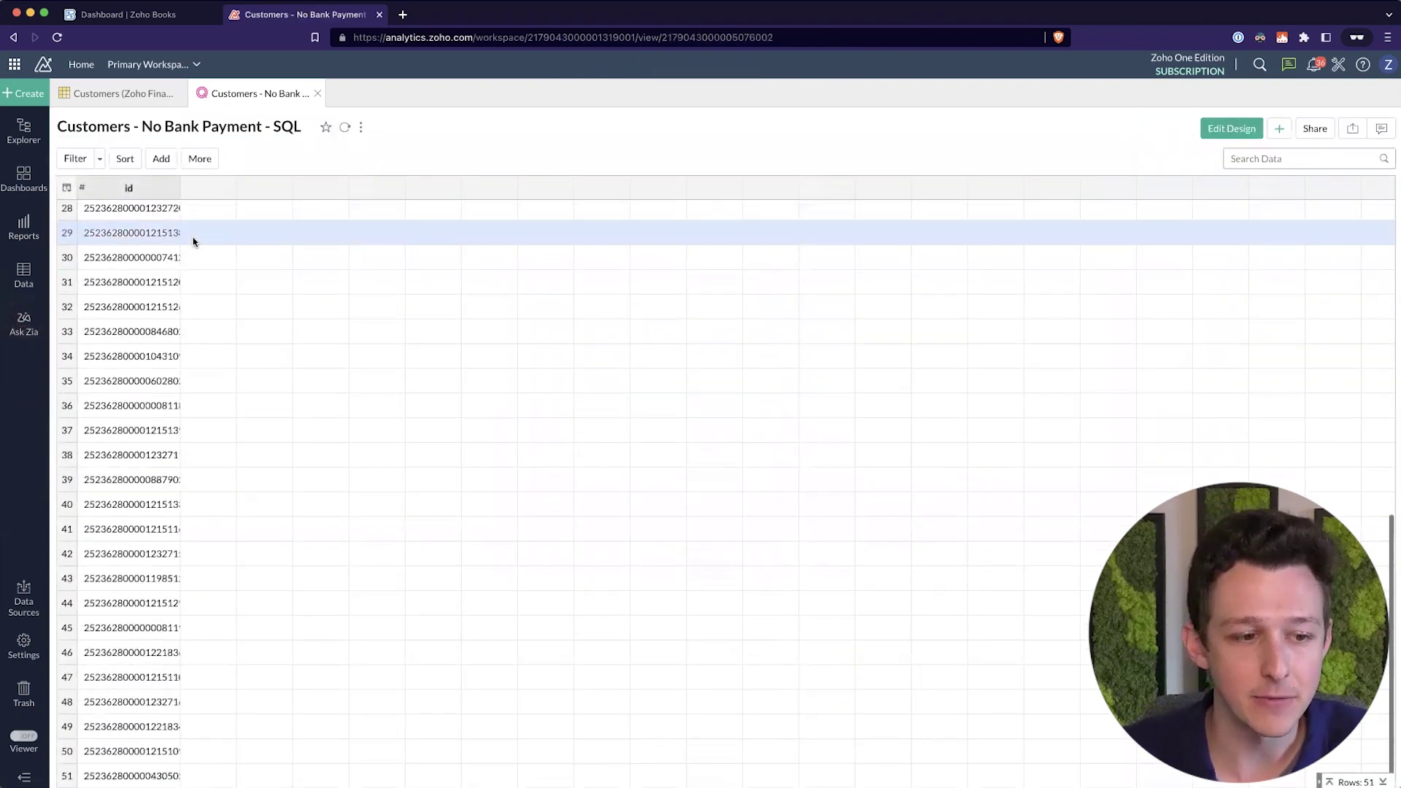
left_click(126, 94)
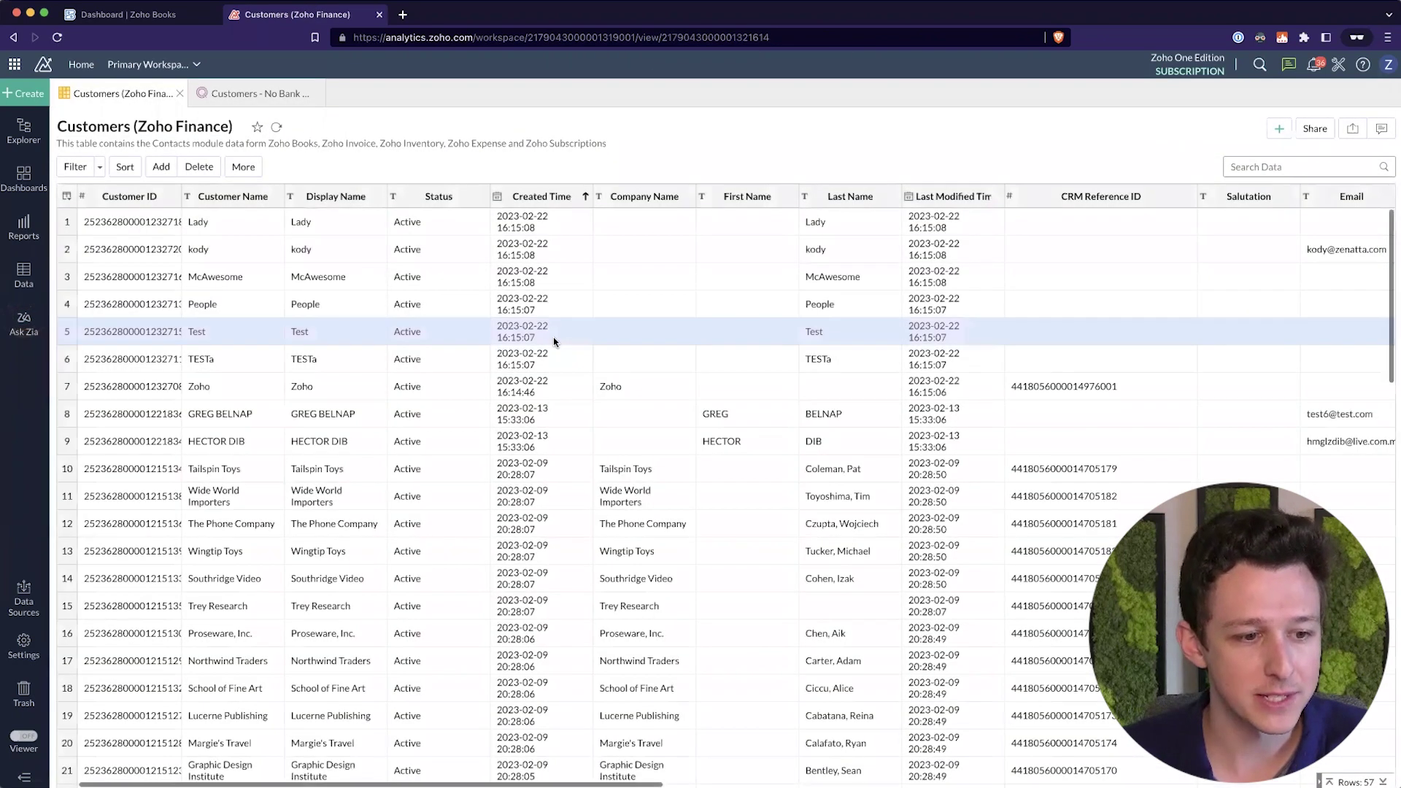
scroll(553, 337, "down", 3)
scroll(554, 337, "right", 10)
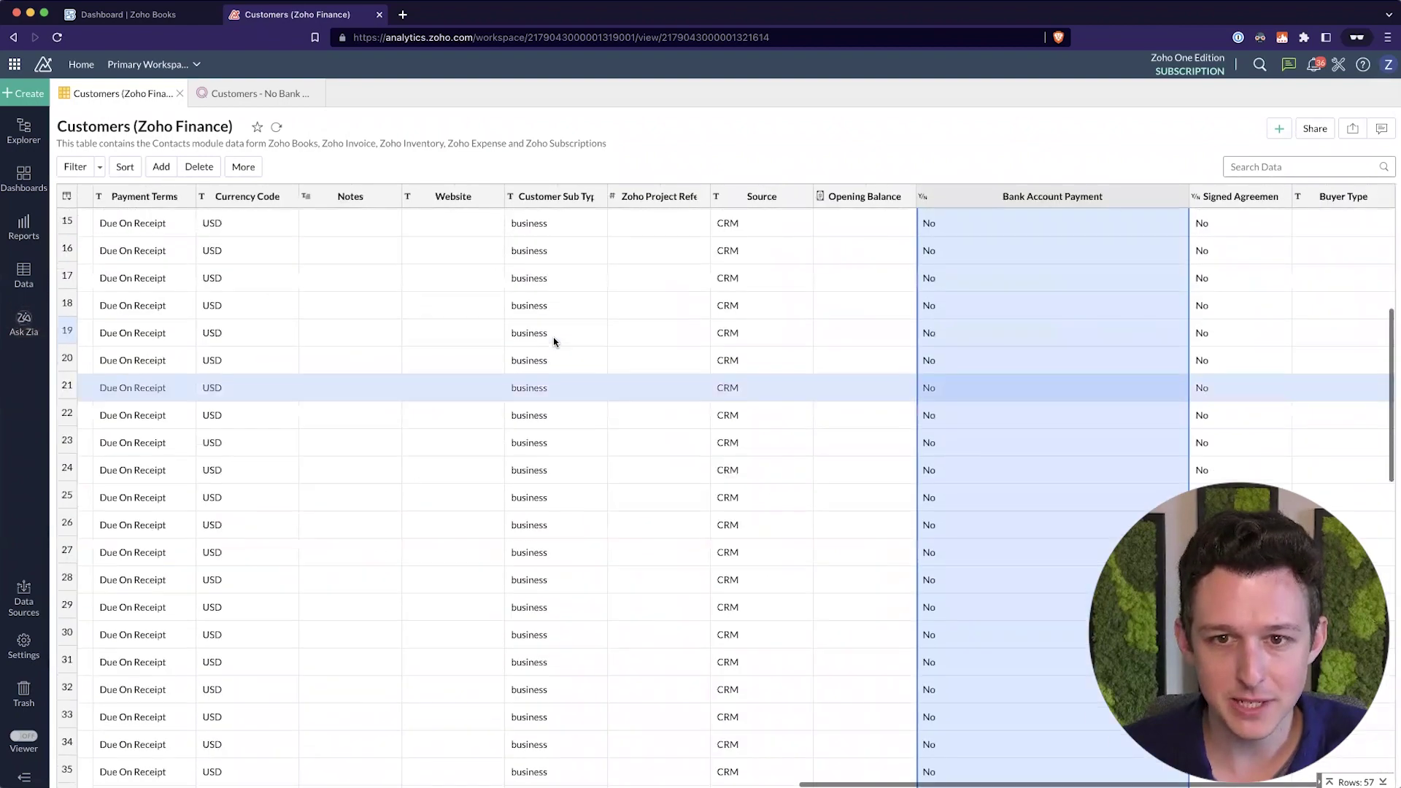
scroll(553, 337, "up", 3)
scroll(553, 338, "left", 10)
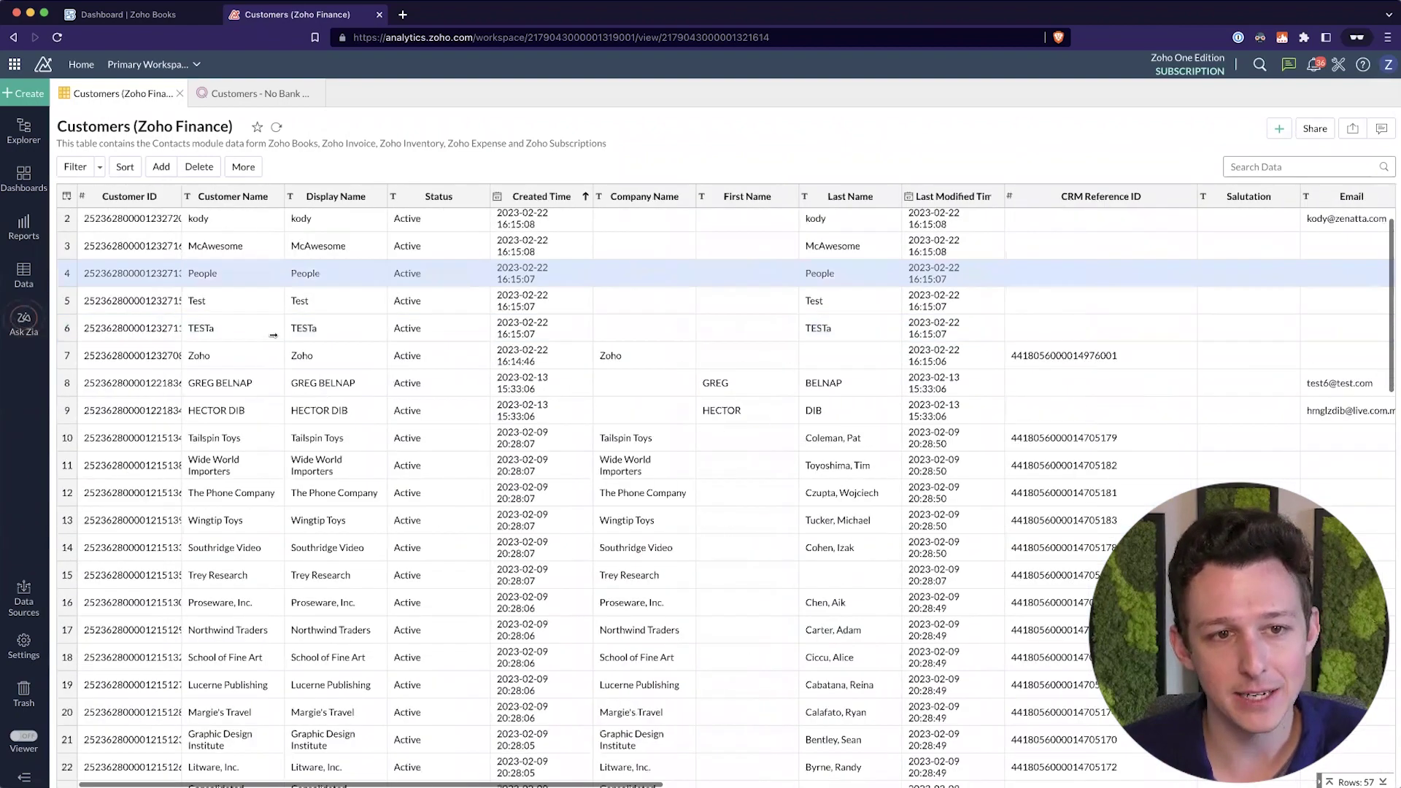
scroll(272, 350, "down", 15)
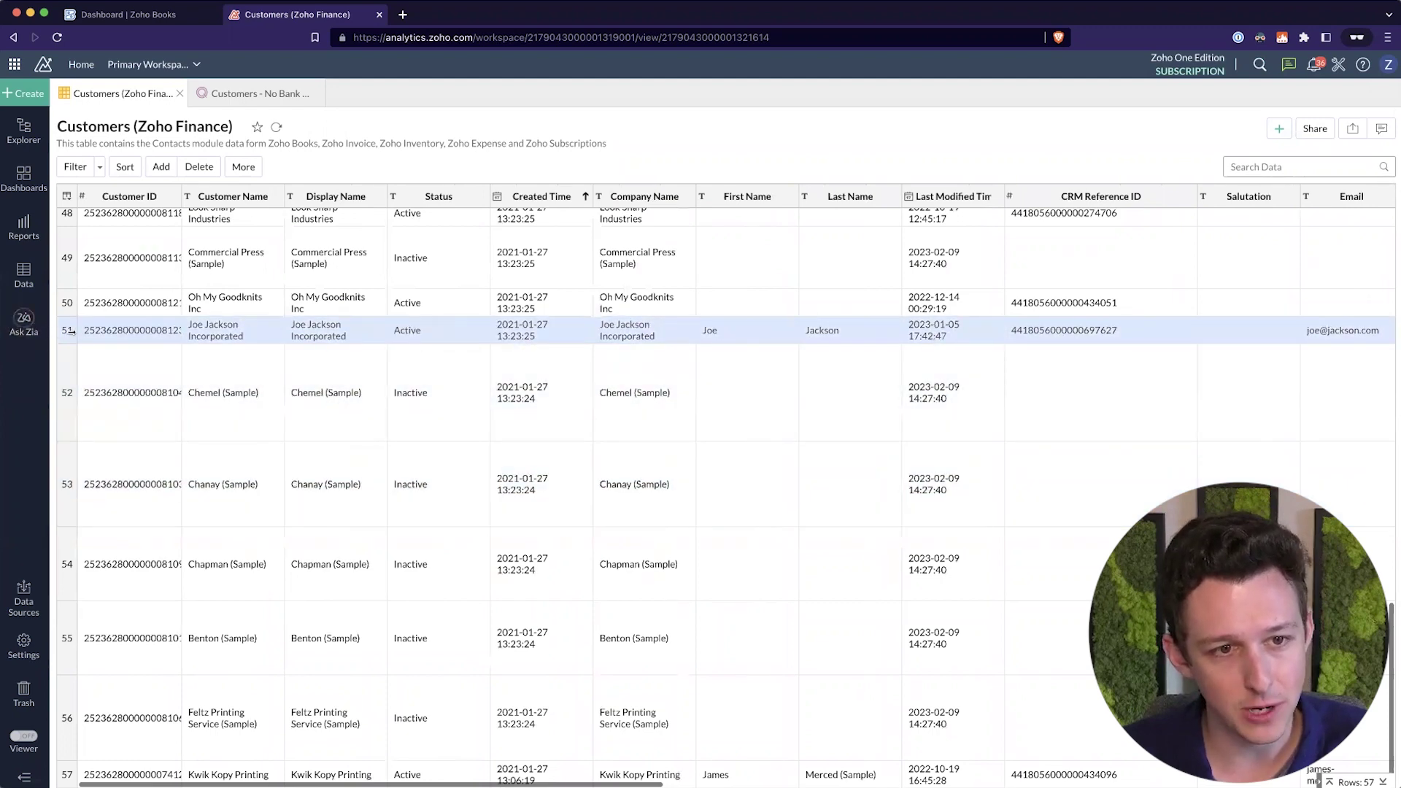
- Open the Customers - No Bank Payment - SQL table listing 51 customer IDs
left_click(254, 94)
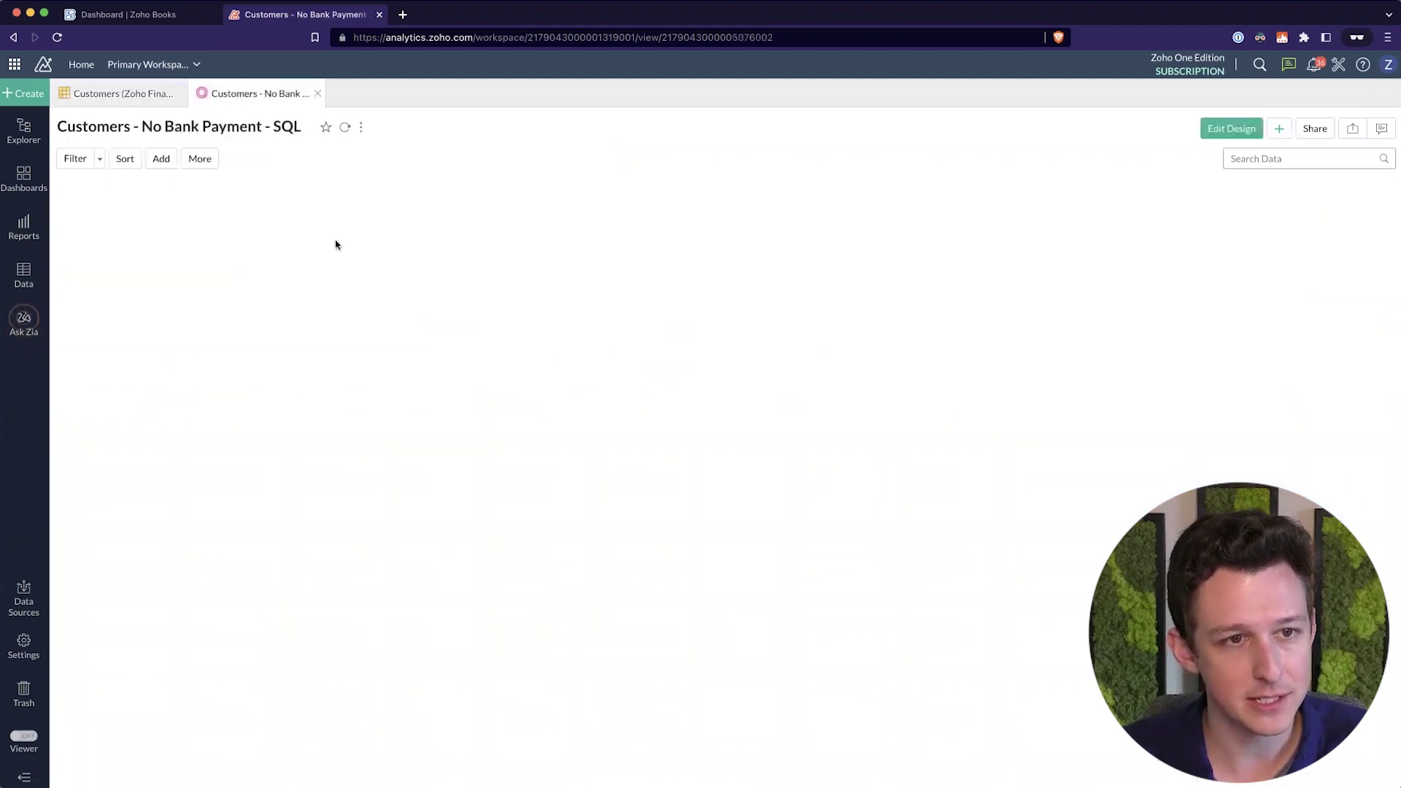
scroll(183, 459, "down", 10)
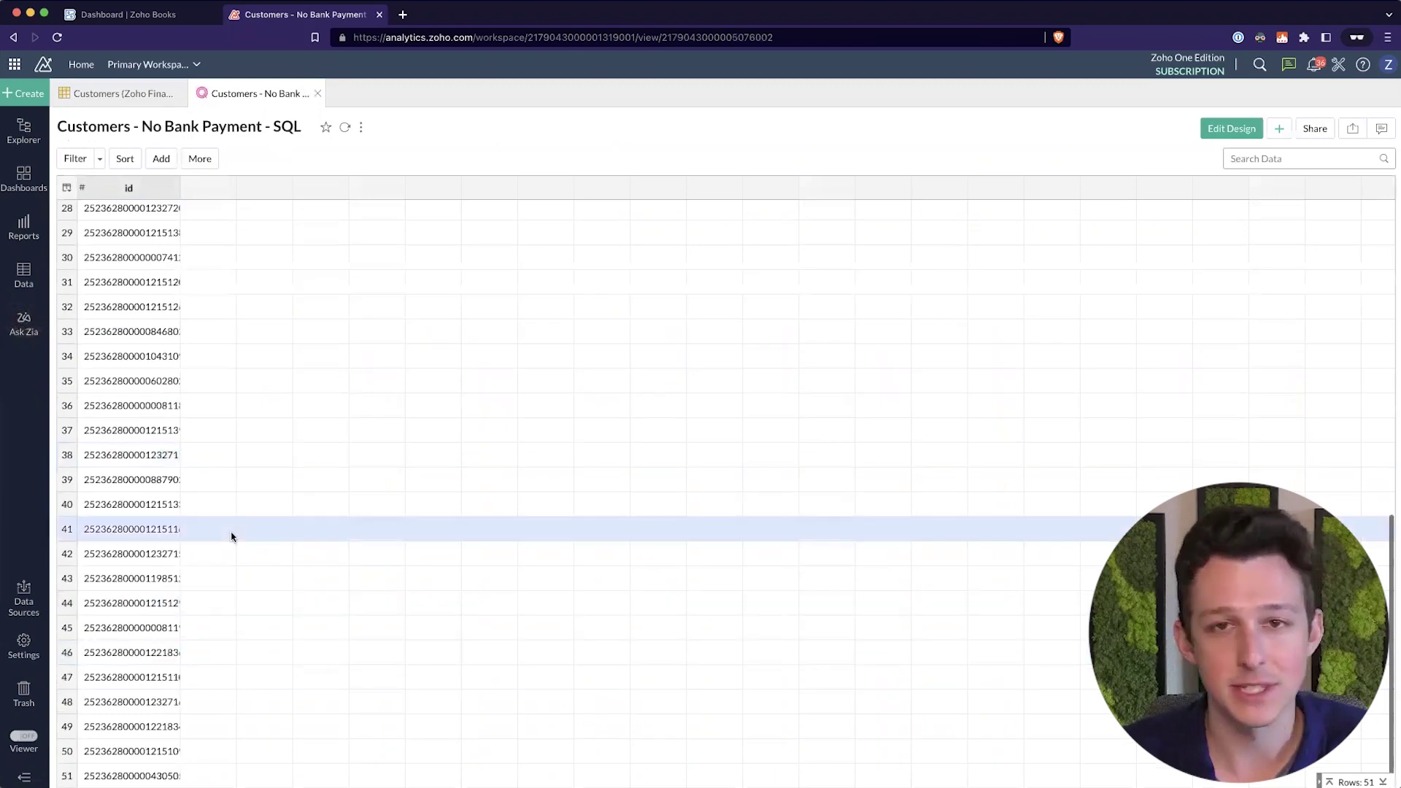
scroll(231, 535, "up", 10)
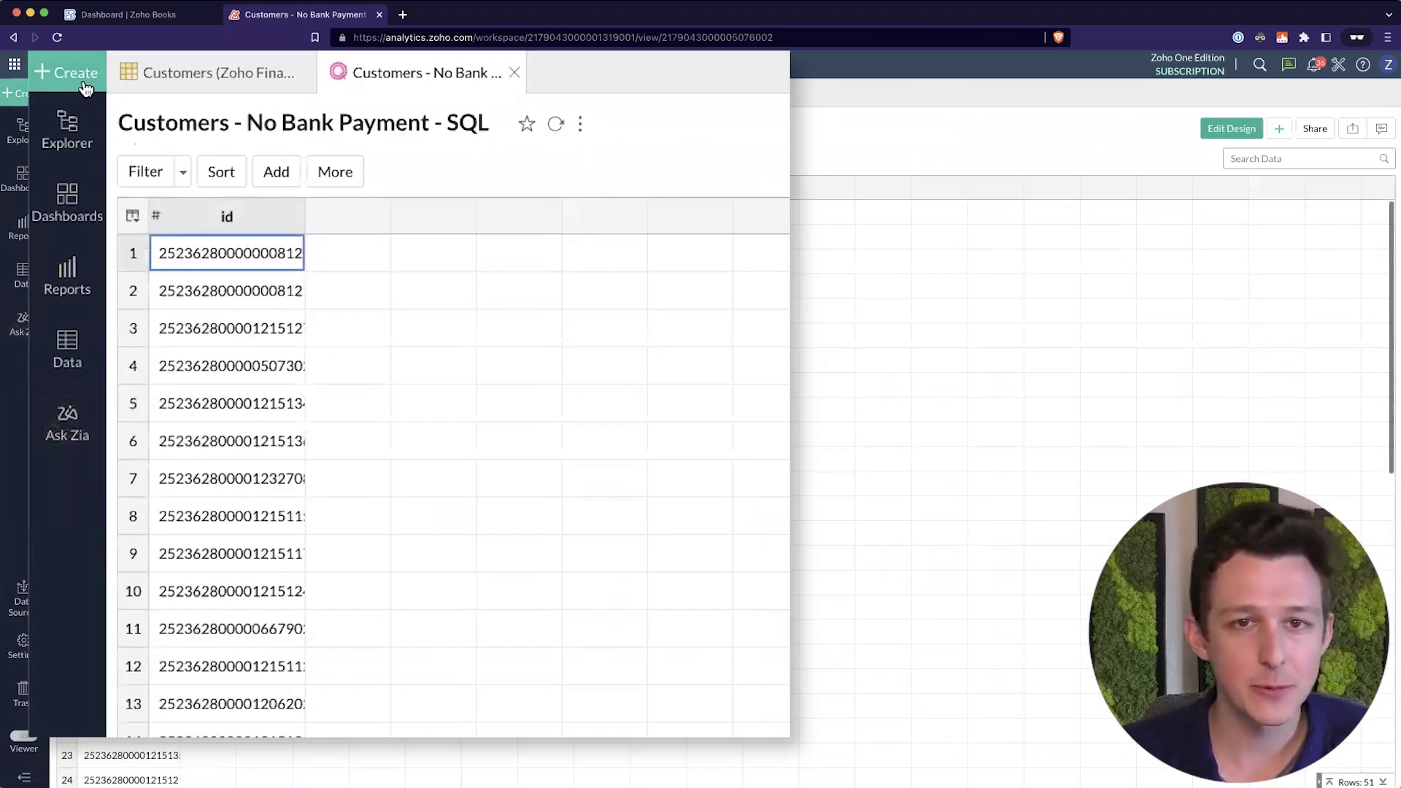
left_click(33, 95)
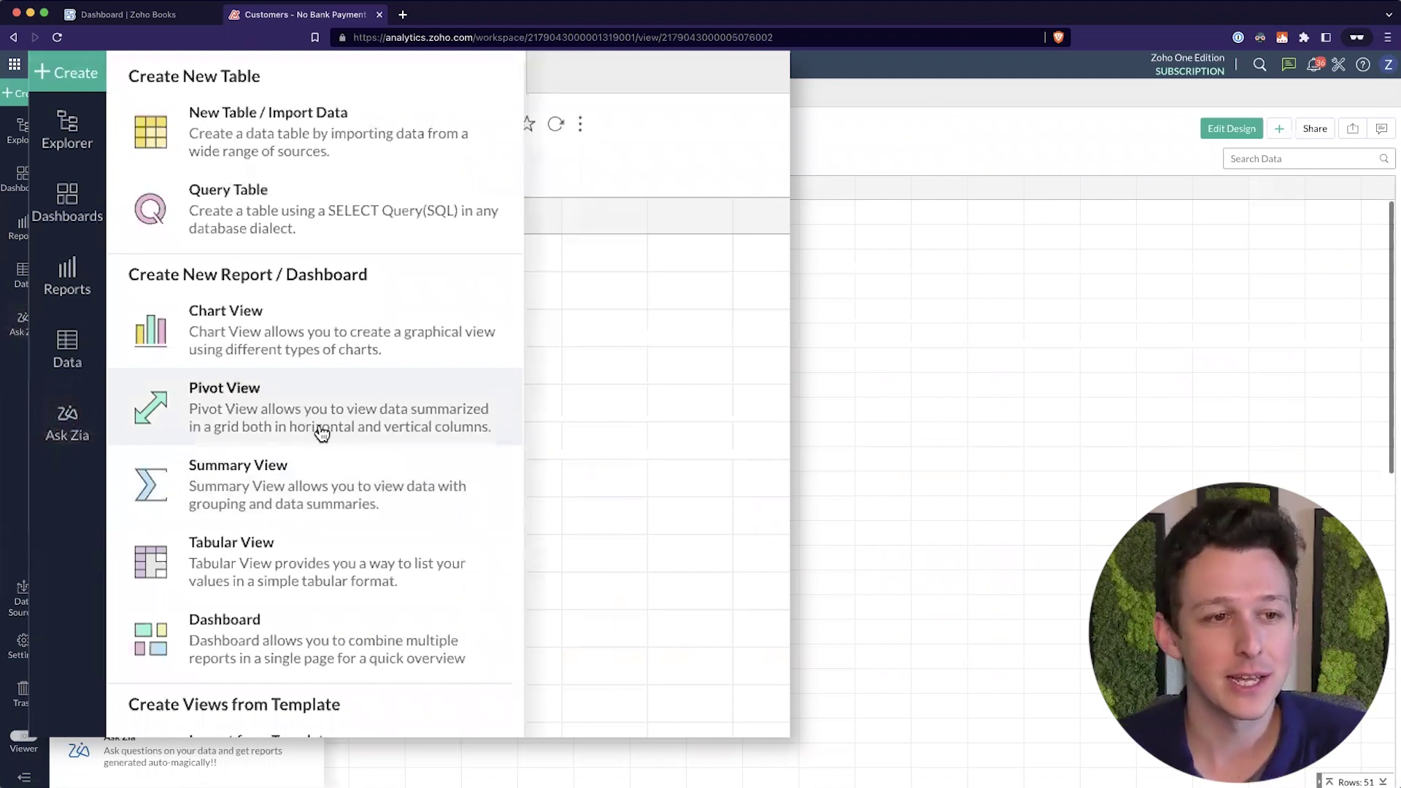
- Create a pivot from the SQL table with id in Columns, saved as 'Customers - No Bank Payment - Pivot'
left_click(675, 472)
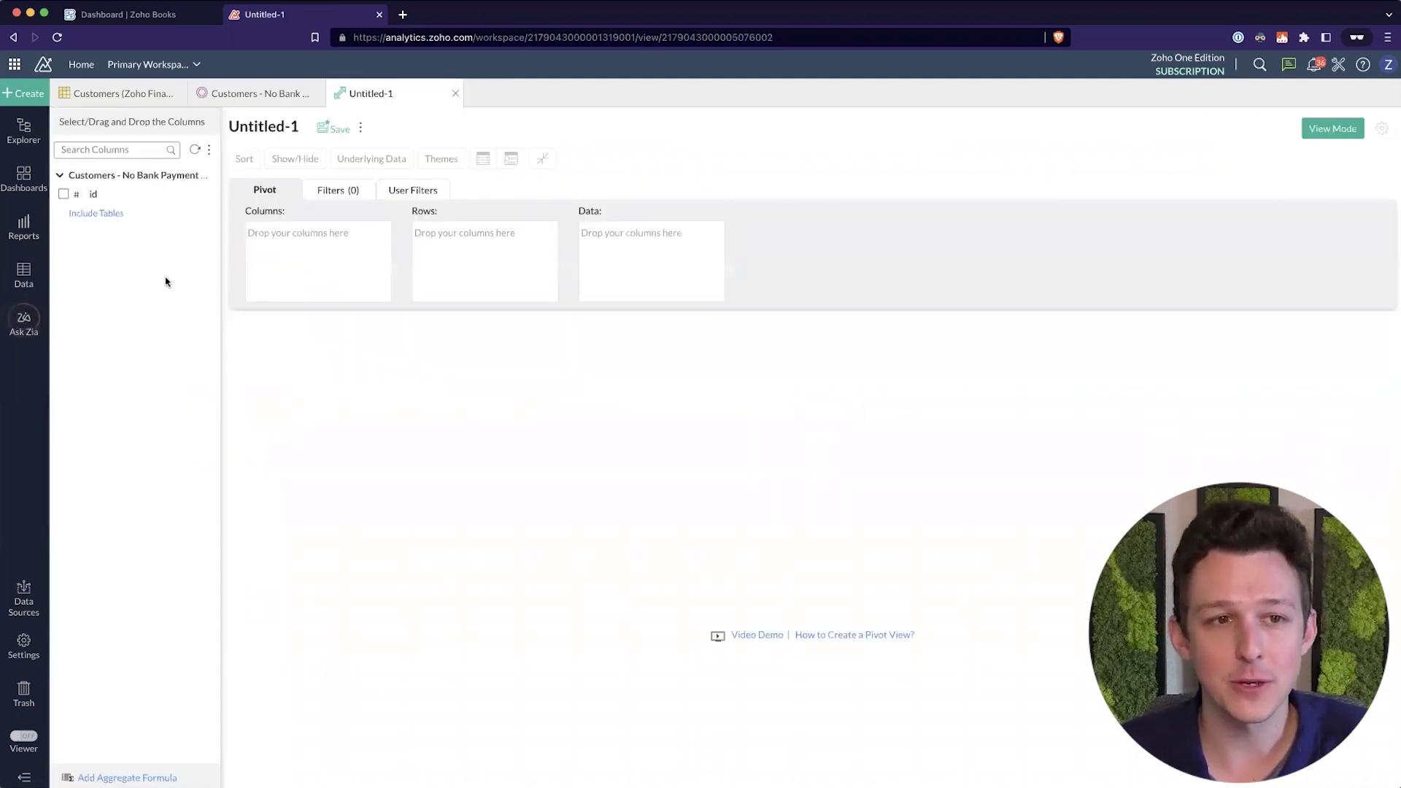
left_click_drag(143, 195, 279, 250)
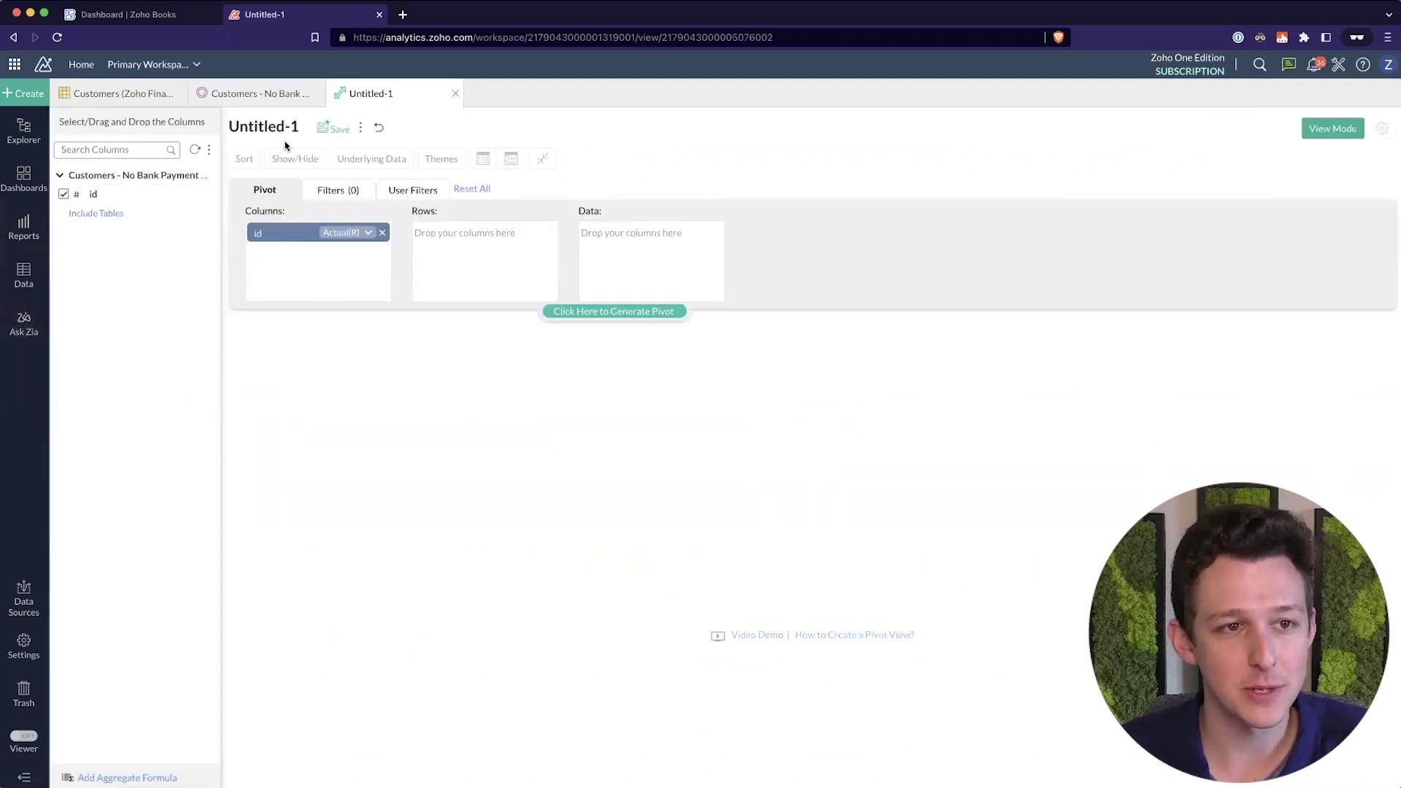
left_click(259, 127)
type("Cu")
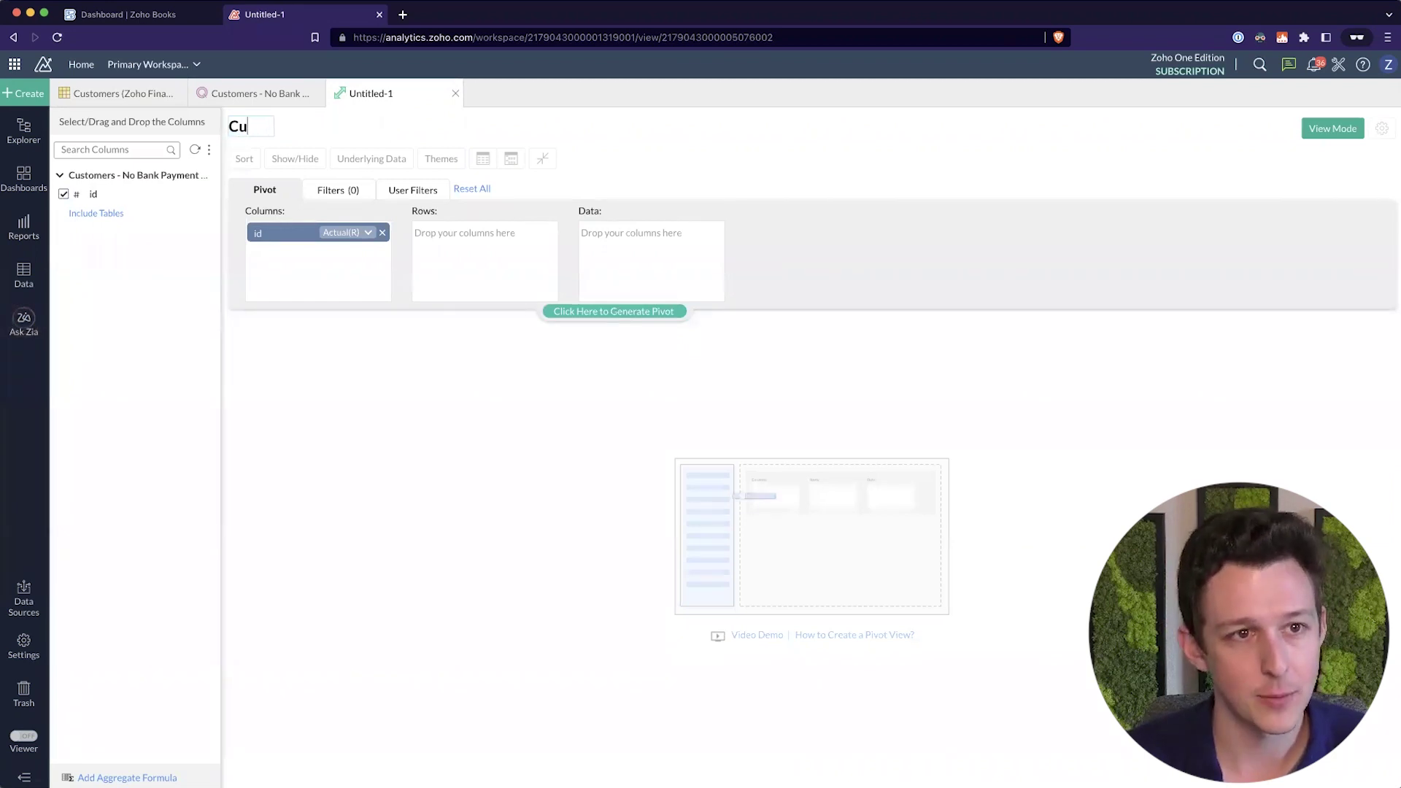
type("stomers - No ")
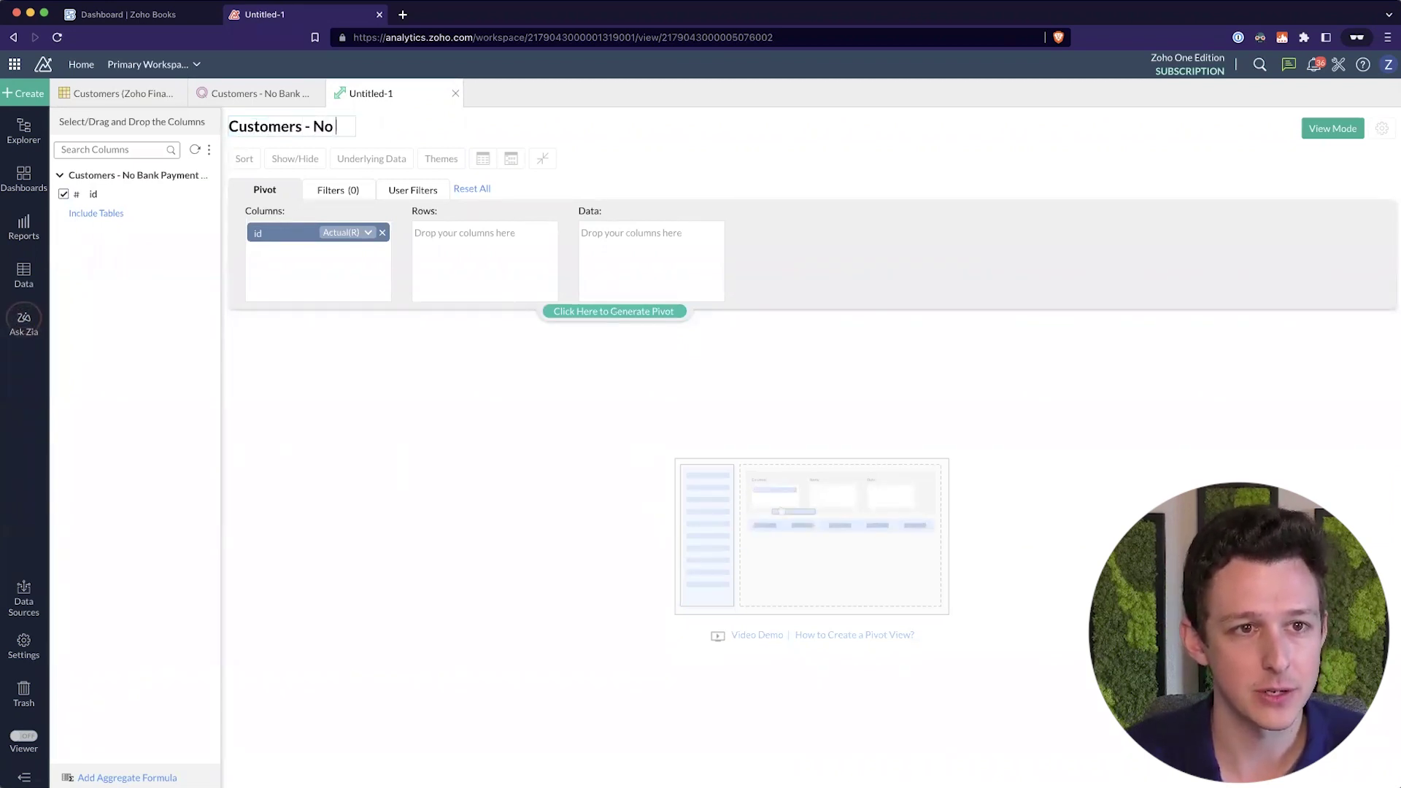
type("Bank Payment - Pivot")
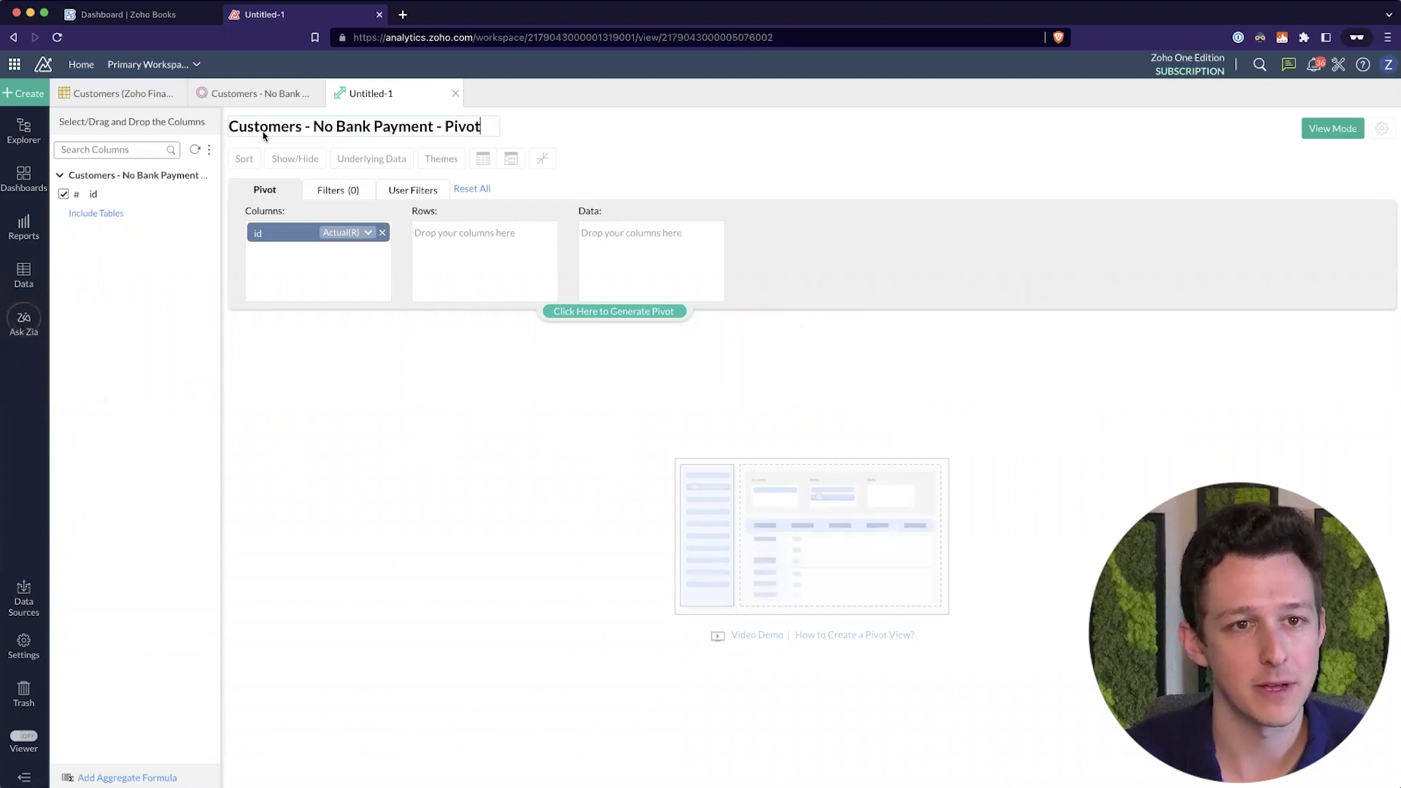
key("Return")
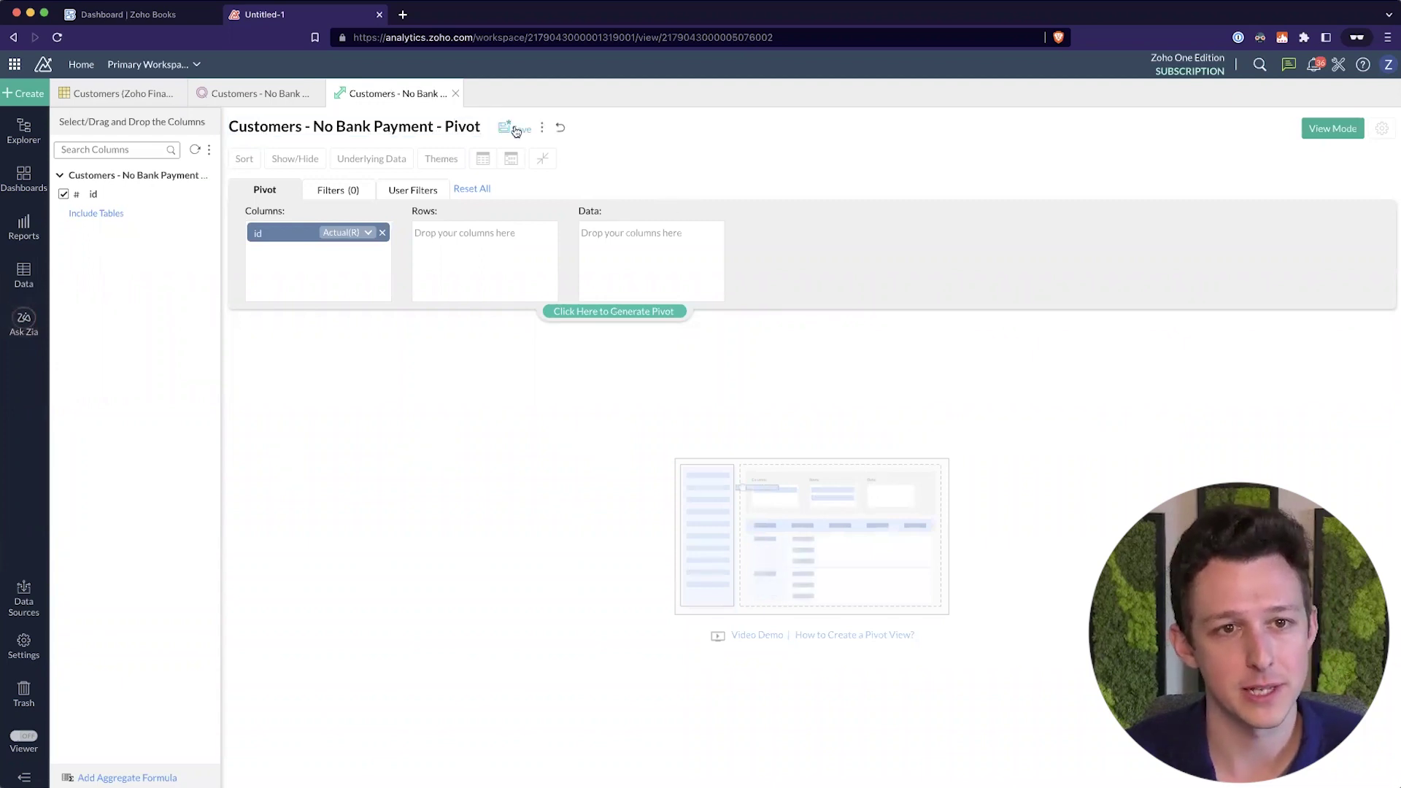
left_click(518, 129)
left_click(609, 538)
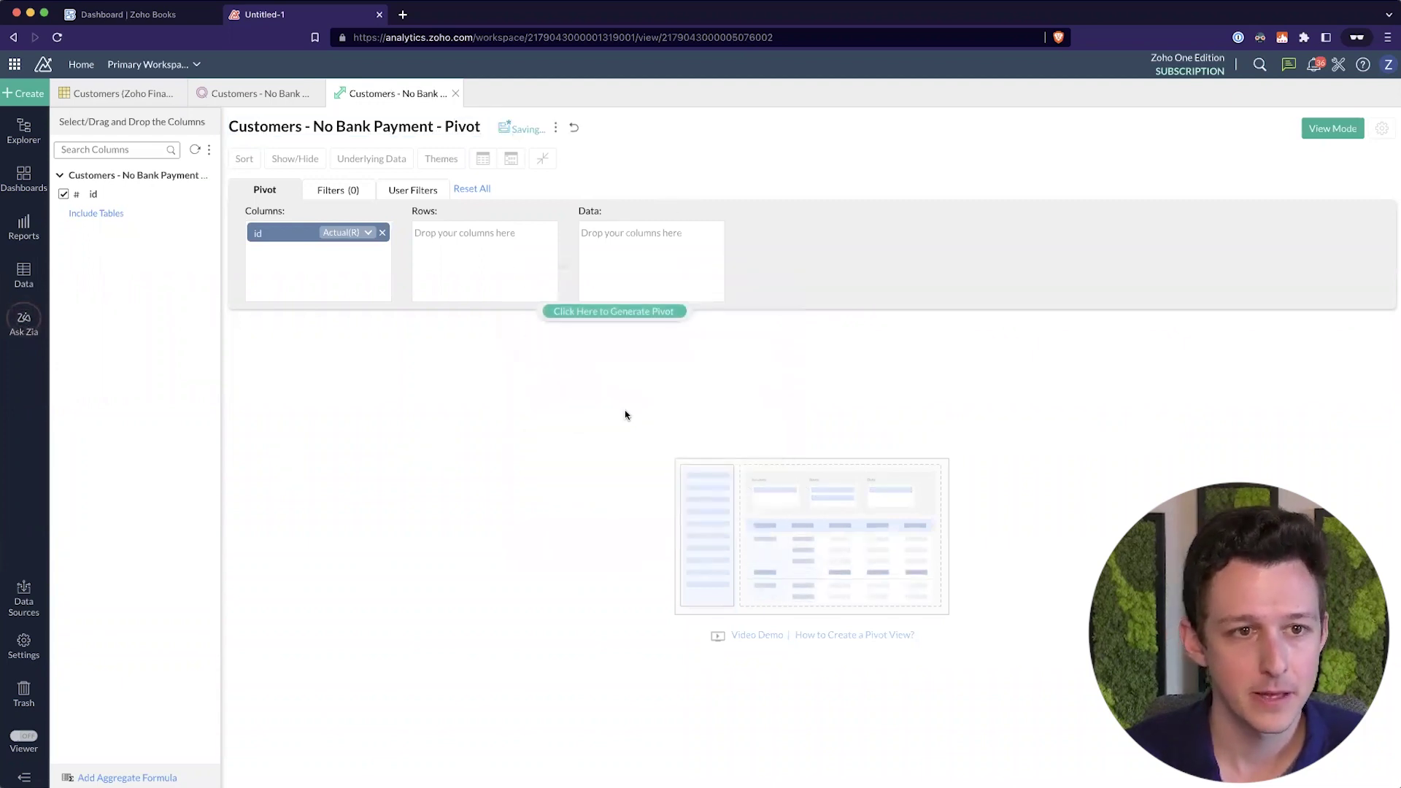
- Make id a dimension in the pivot rows, generate and save the pivot, and widen the id column
left_click(344, 234)
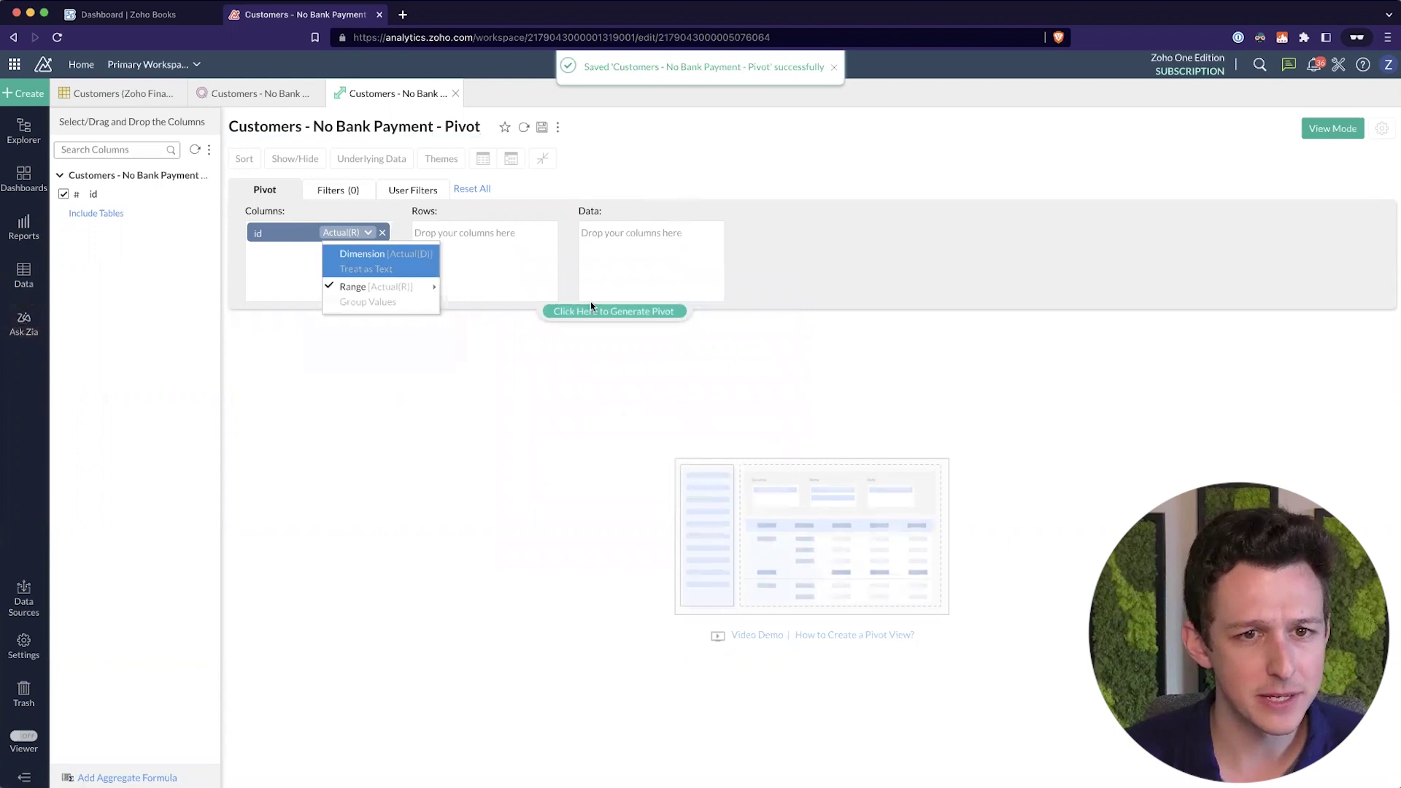
left_click(353, 256)
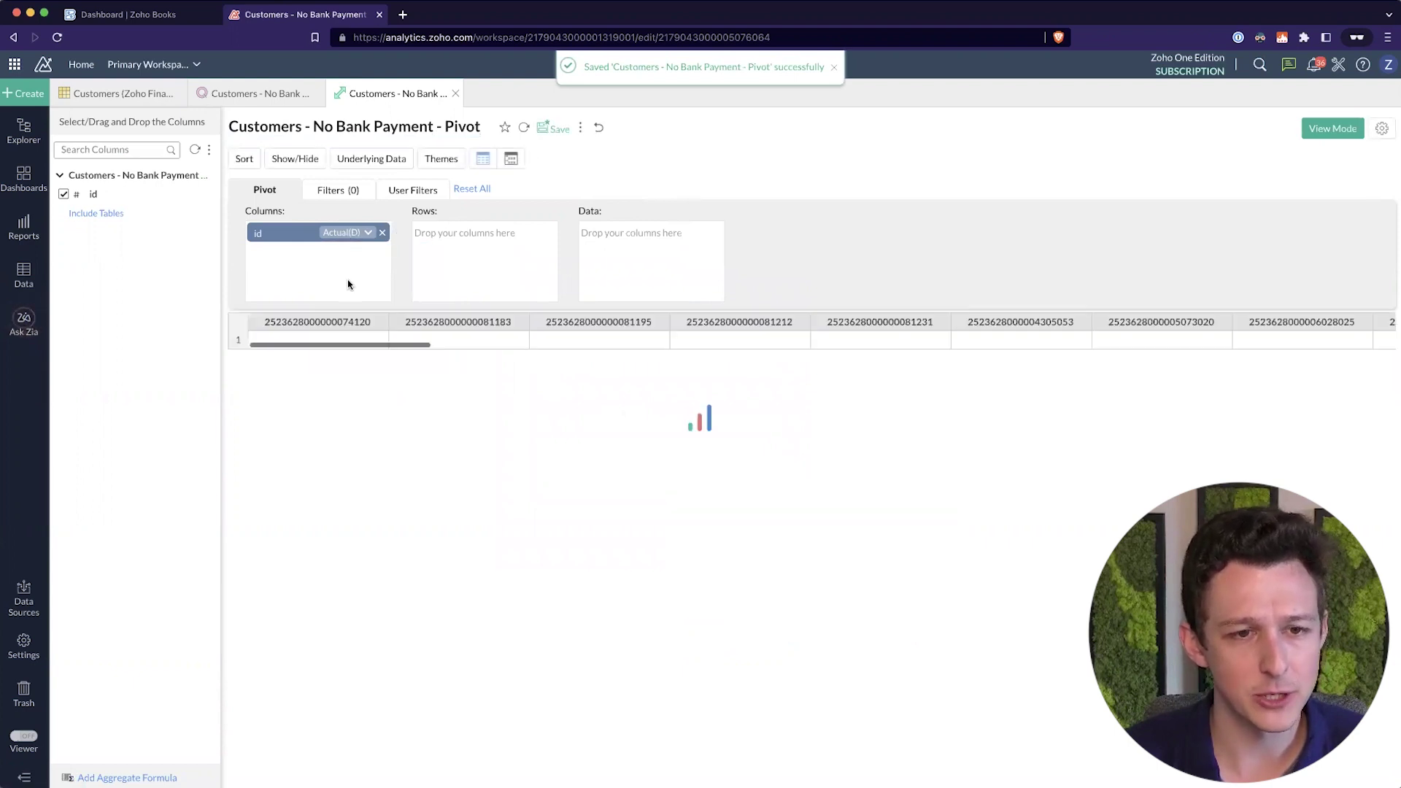
left_click_drag(319, 232, 489, 244)
left_click(535, 233)
mouse_move(533, 285)
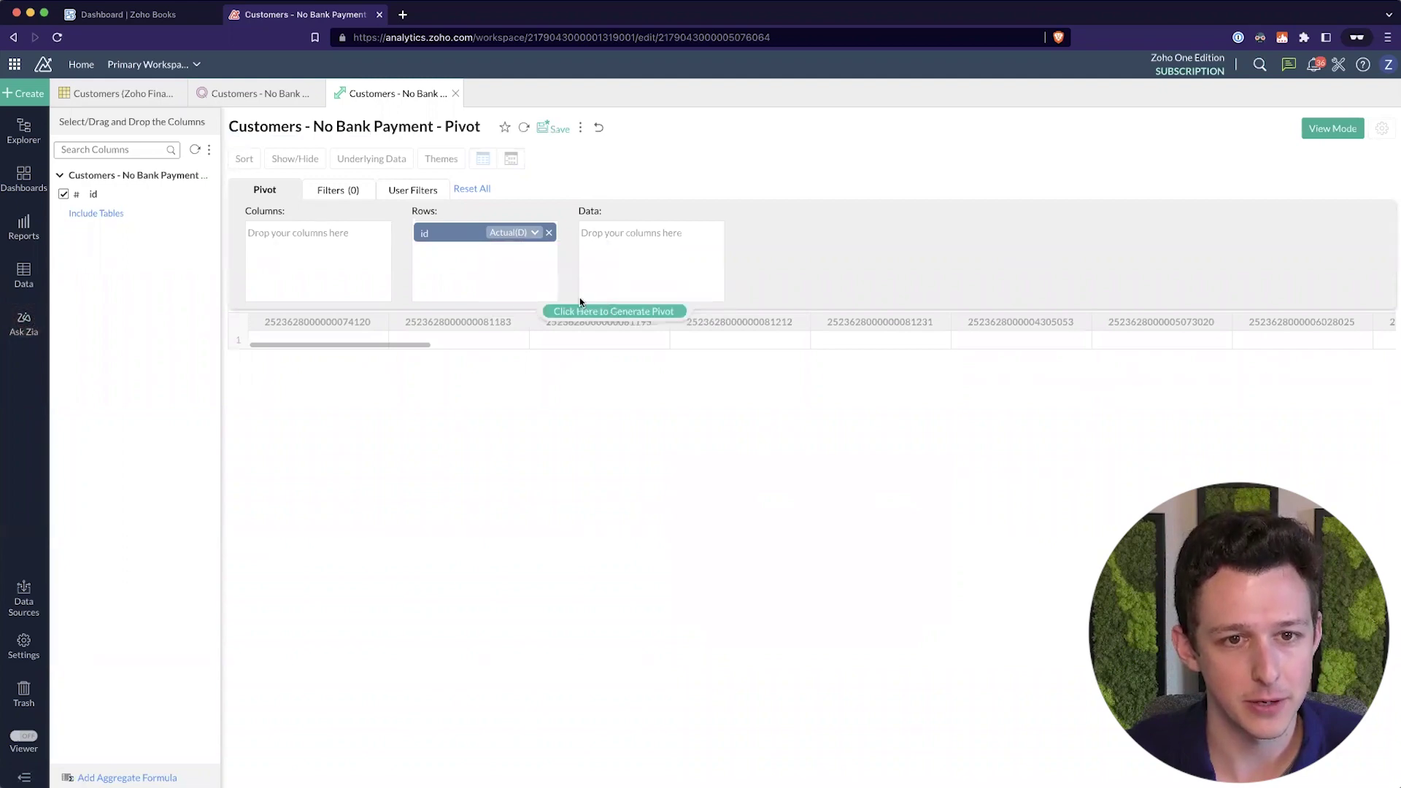
left_click(580, 312)
left_click(545, 130)
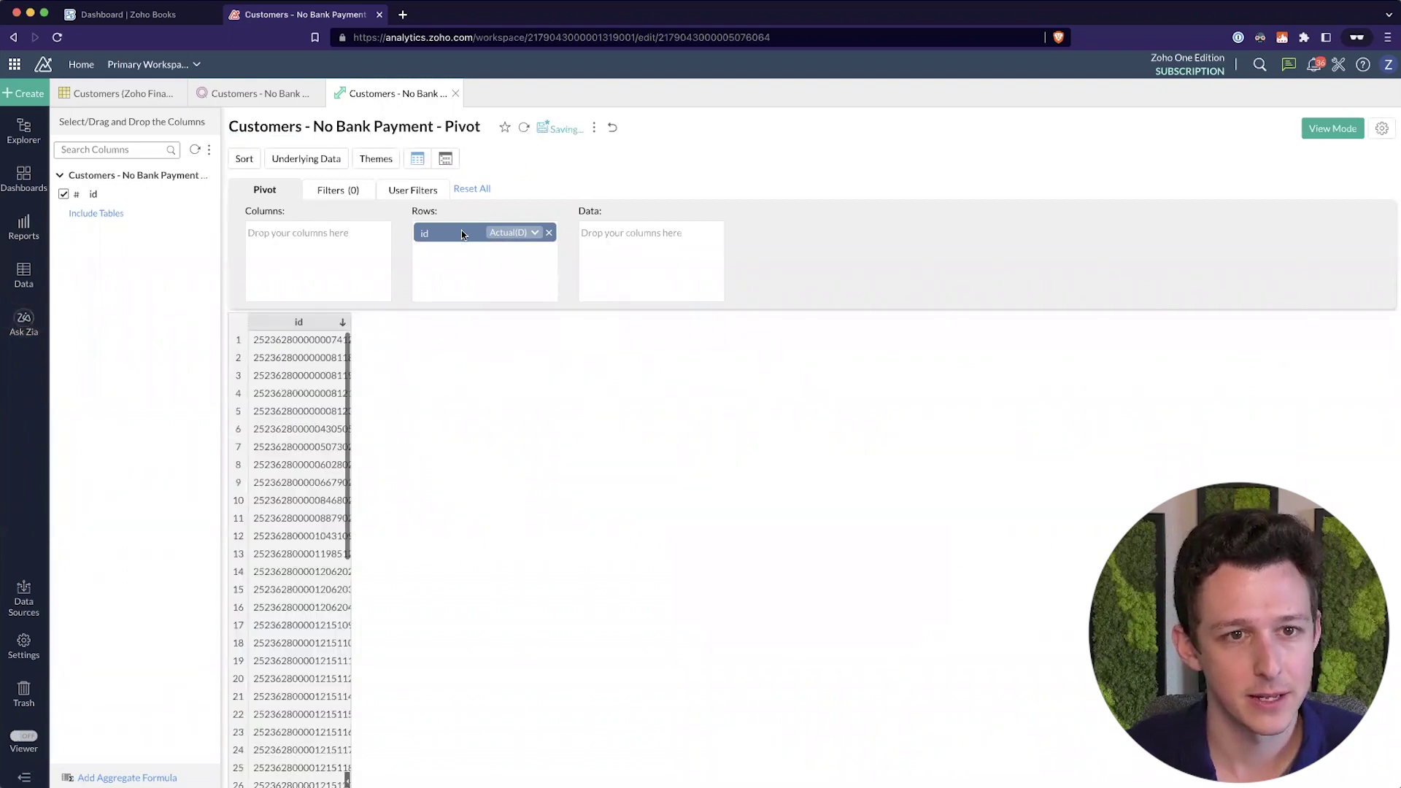
left_click_drag(349, 322, 421, 322)
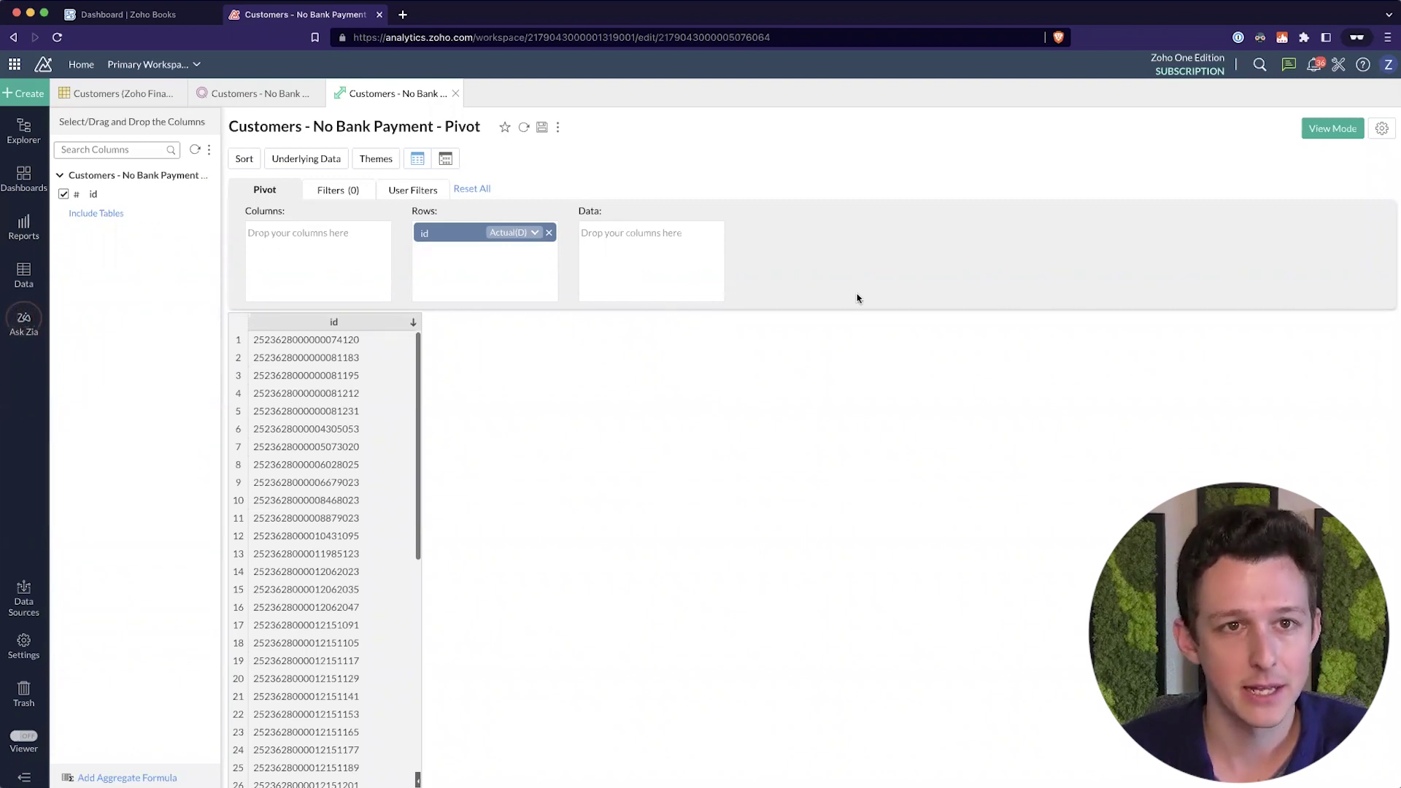
- Copy the pivot's view ID from the address bar and switch to the Zoho Books tab
left_click(582, 37)
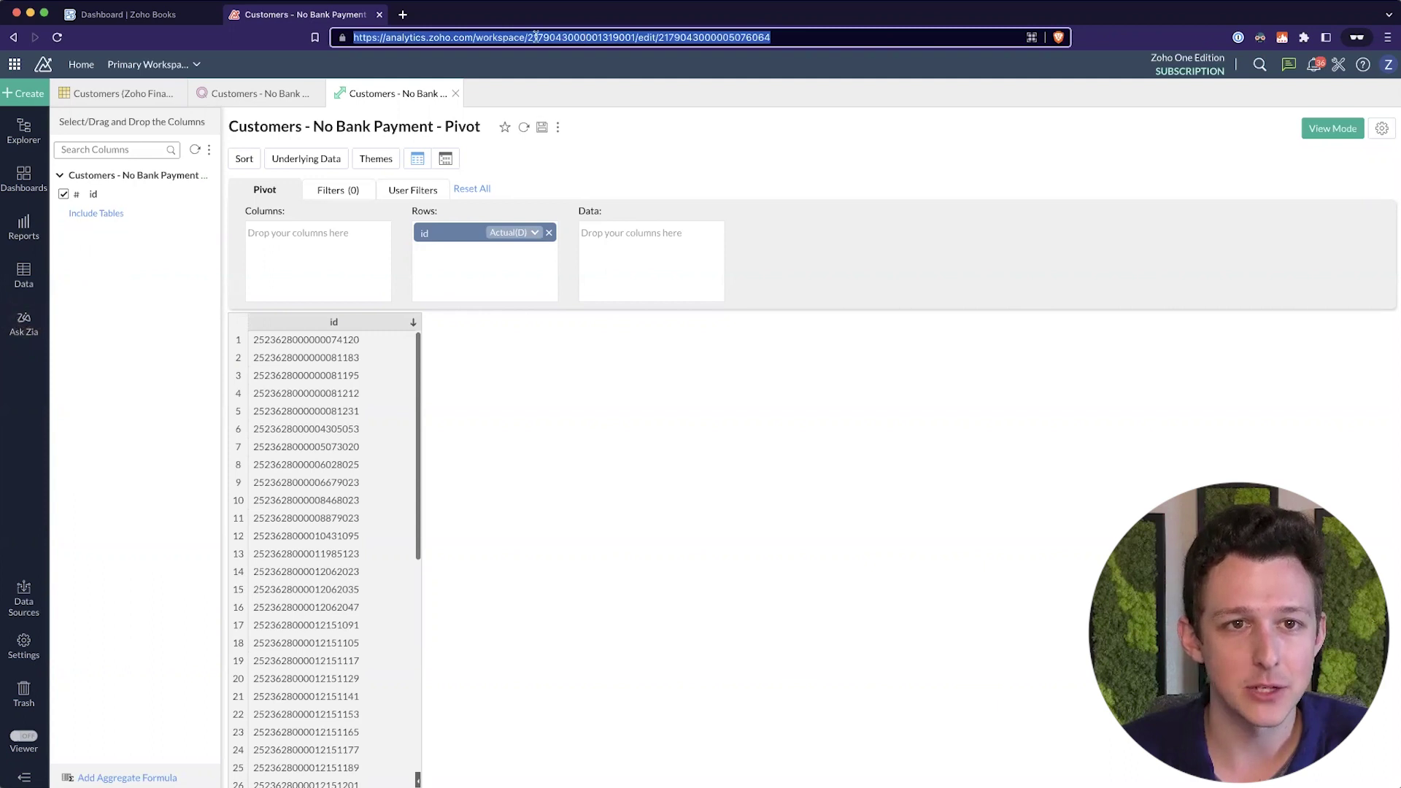
left_click_drag(528, 37, 688, 37)
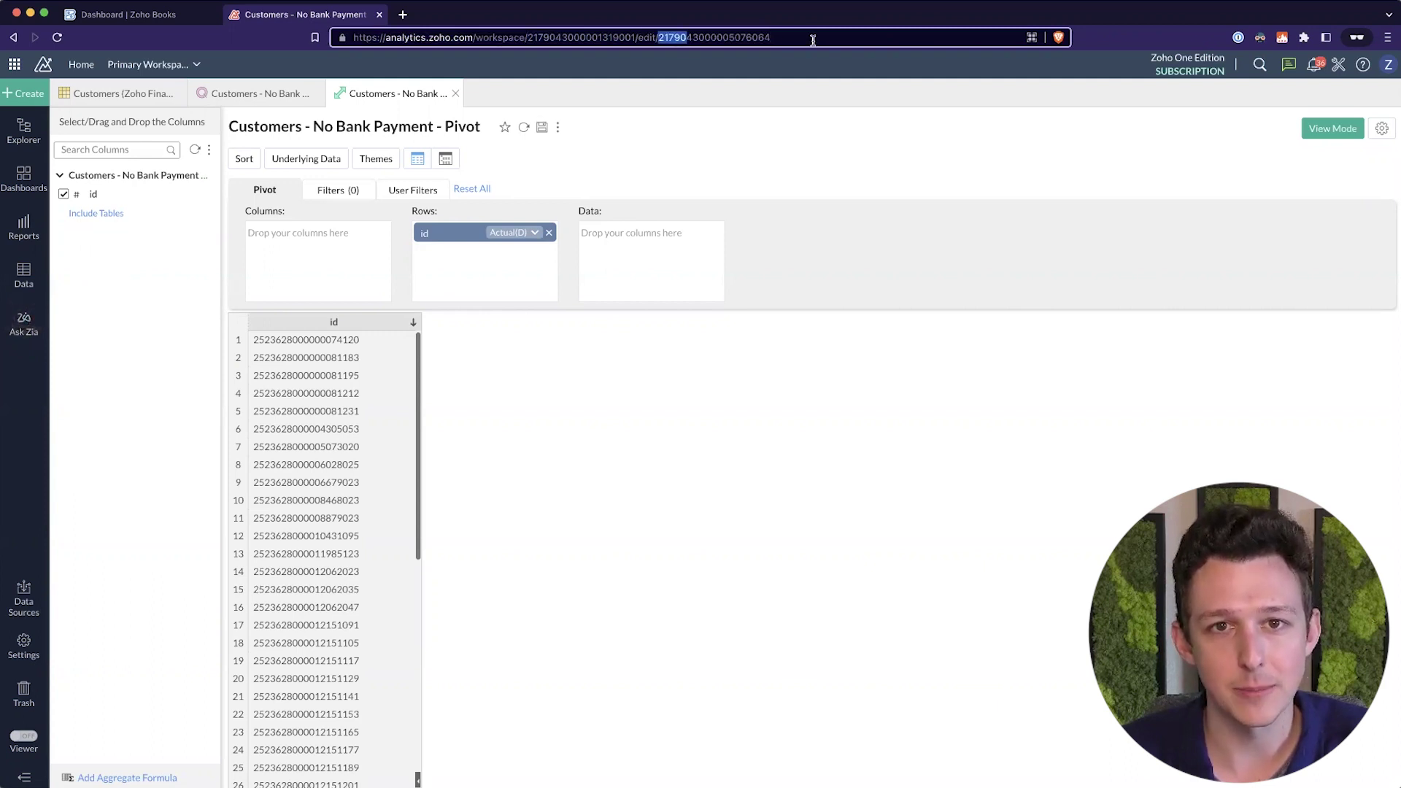
left_click(767, 178)
key("ctrl+shift+Tab")
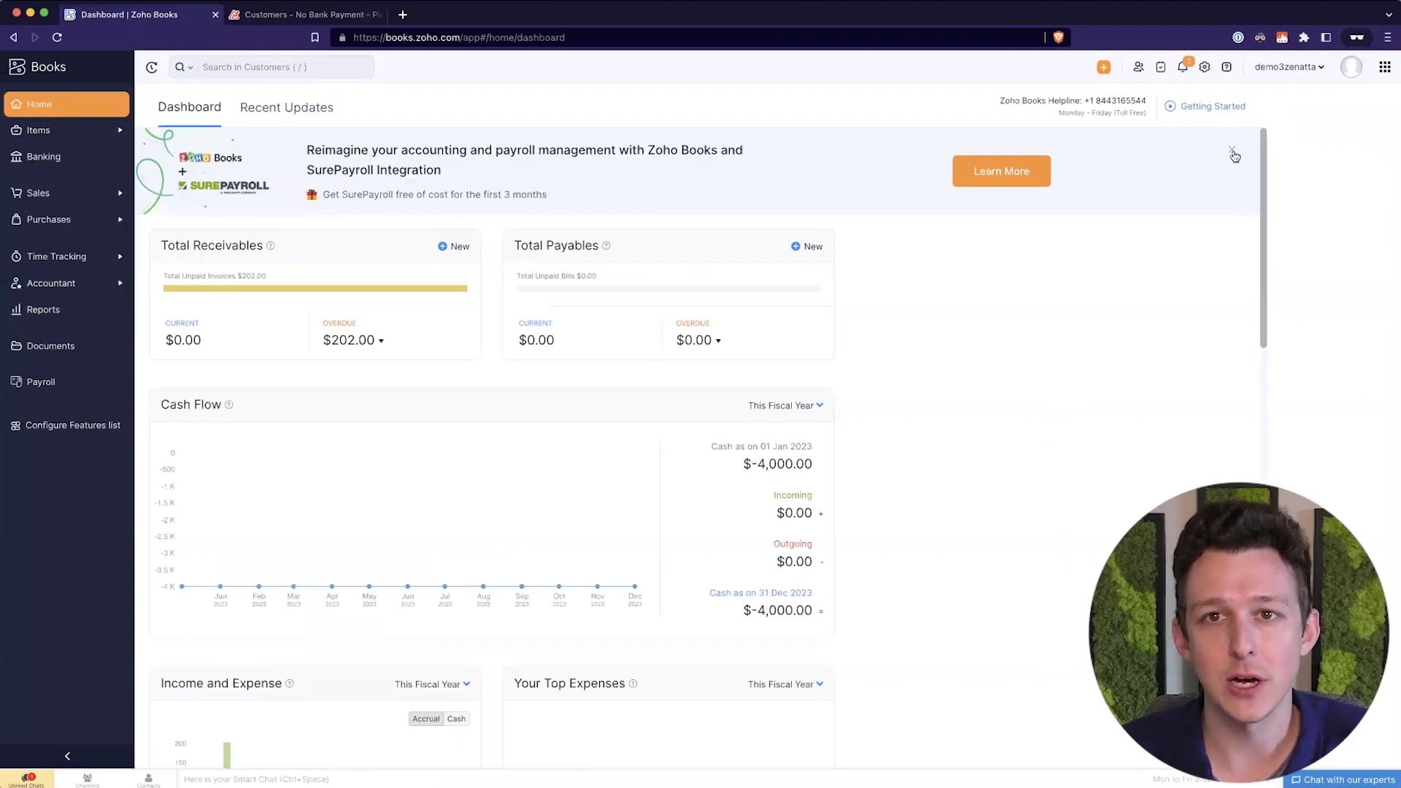
- Dismiss the SurePayroll banner and start a new custom function under Settings > Automation > Custom Functions
left_click(1232, 153)
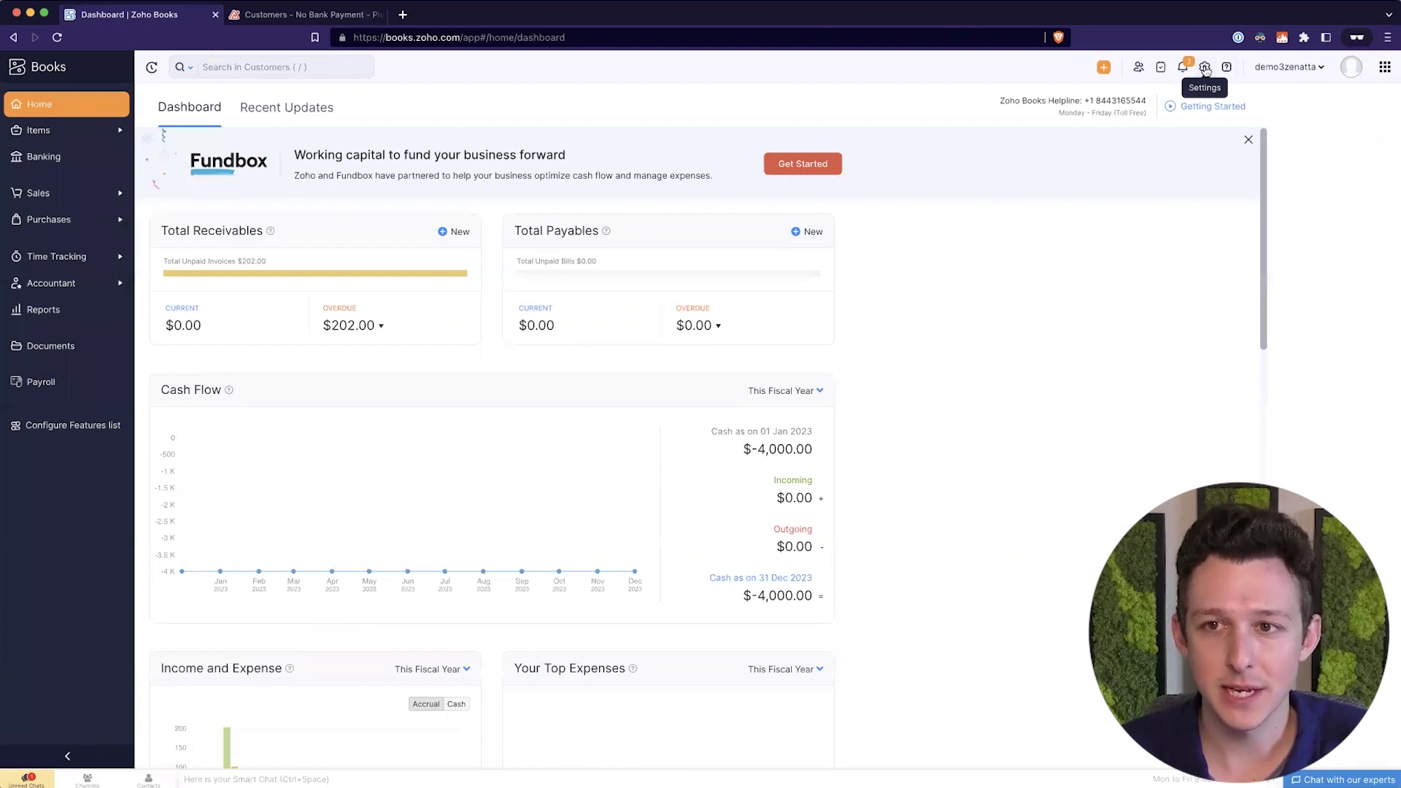
left_click(1205, 68)
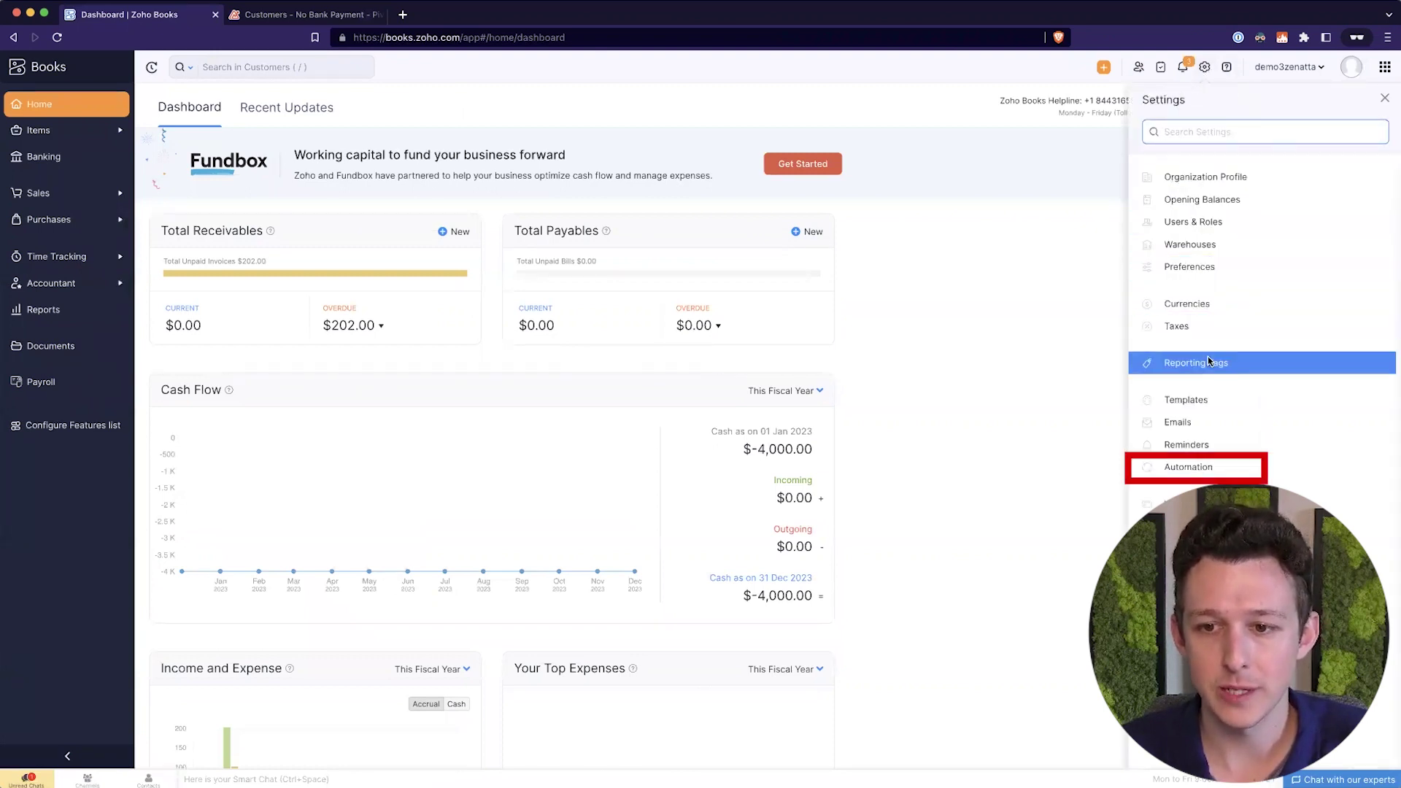
left_click(1189, 468)
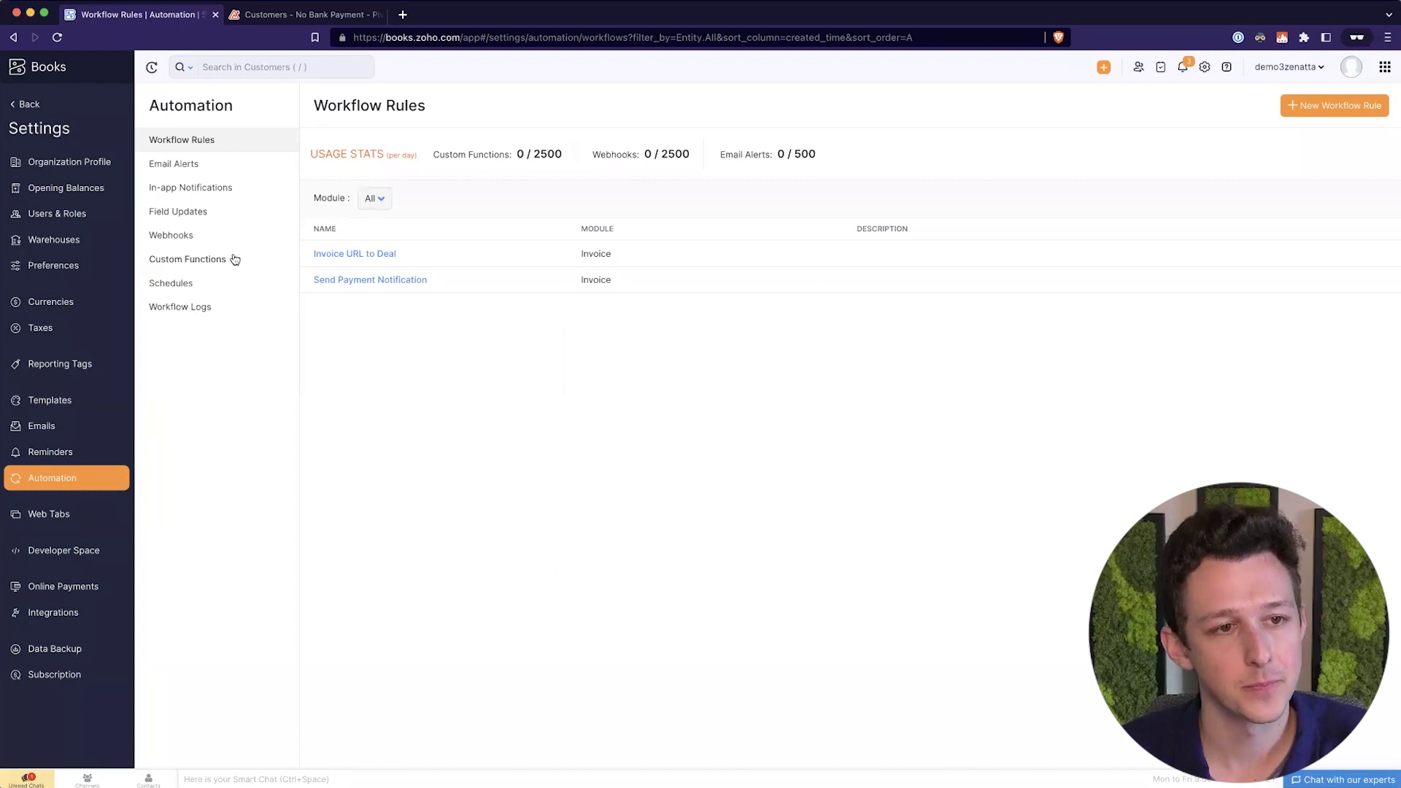
left_click(208, 286)
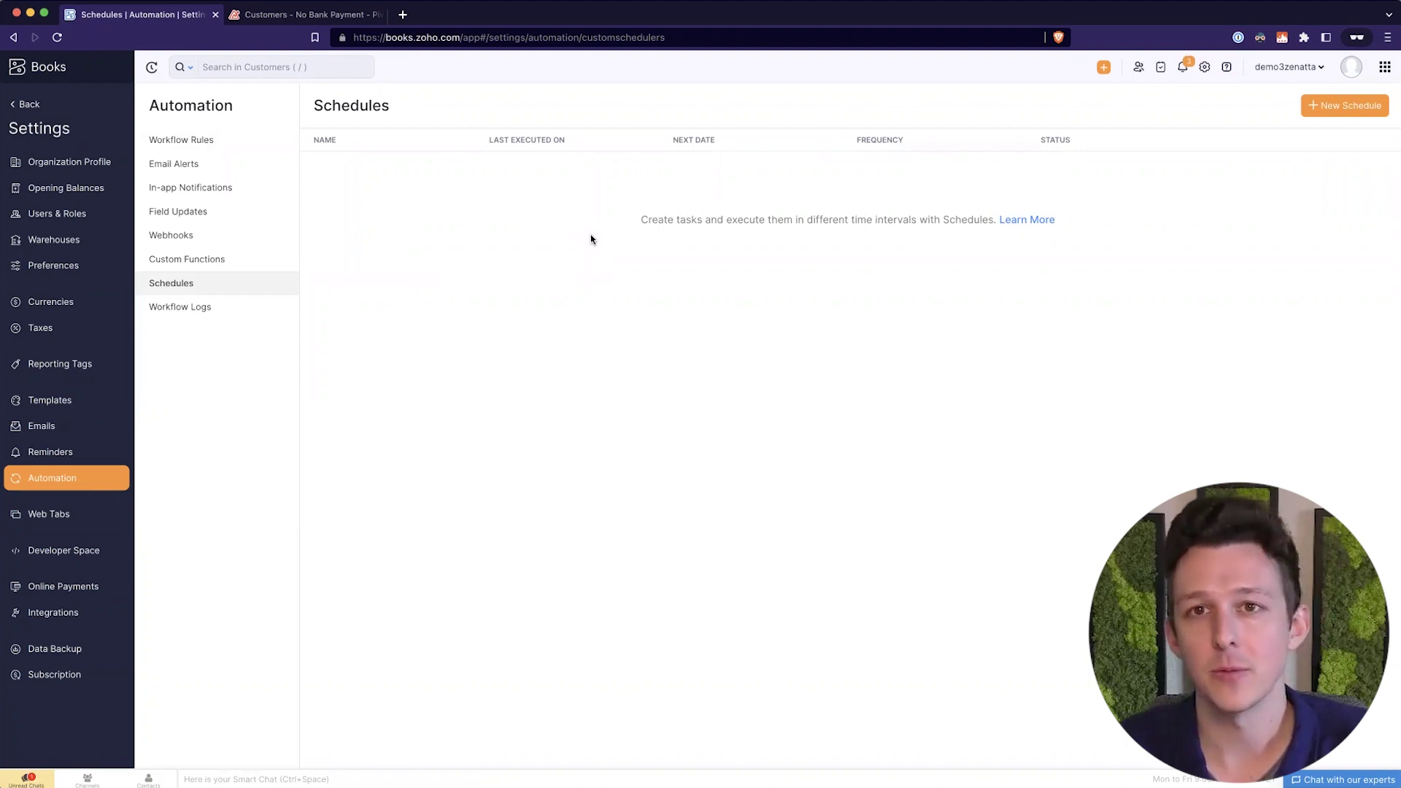
left_click(207, 134)
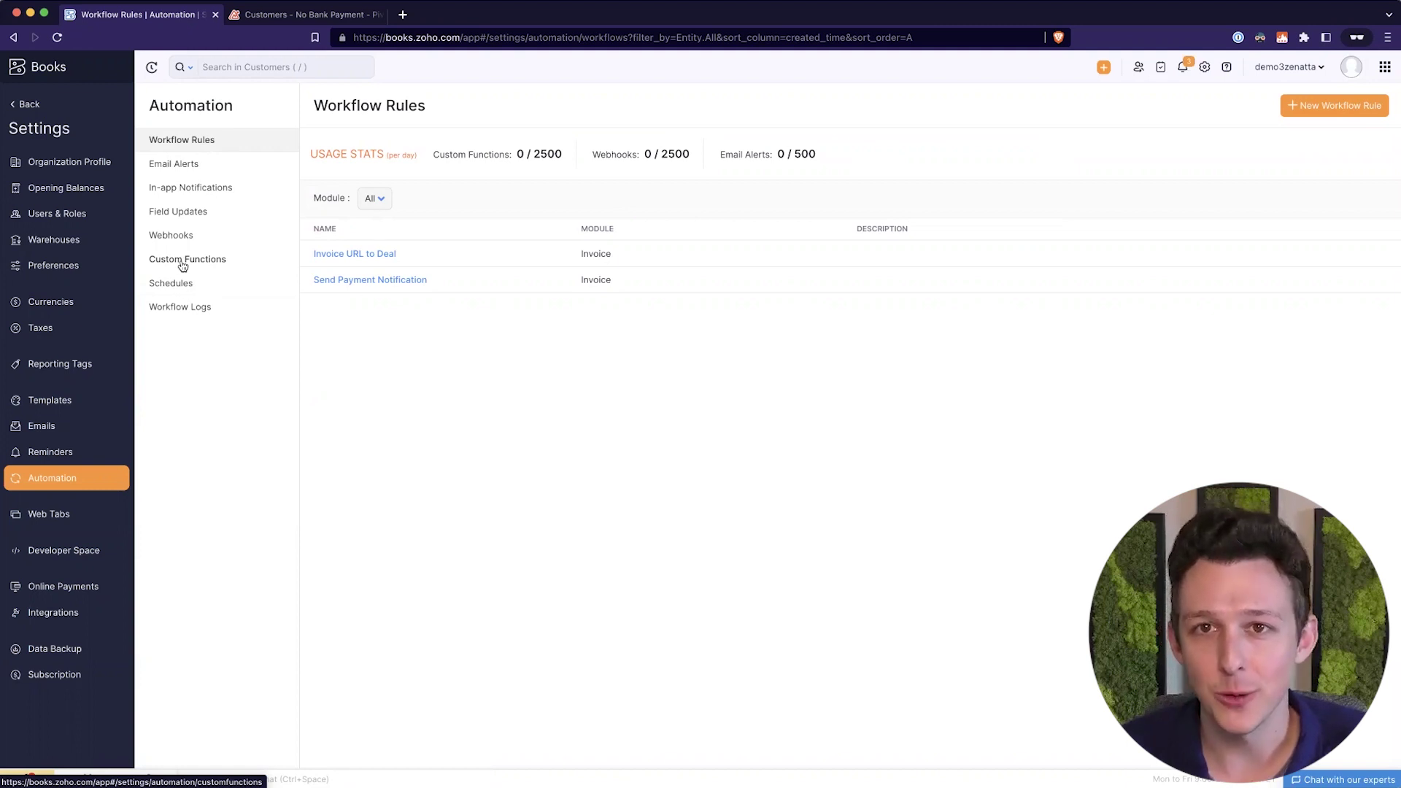
left_click(183, 264)
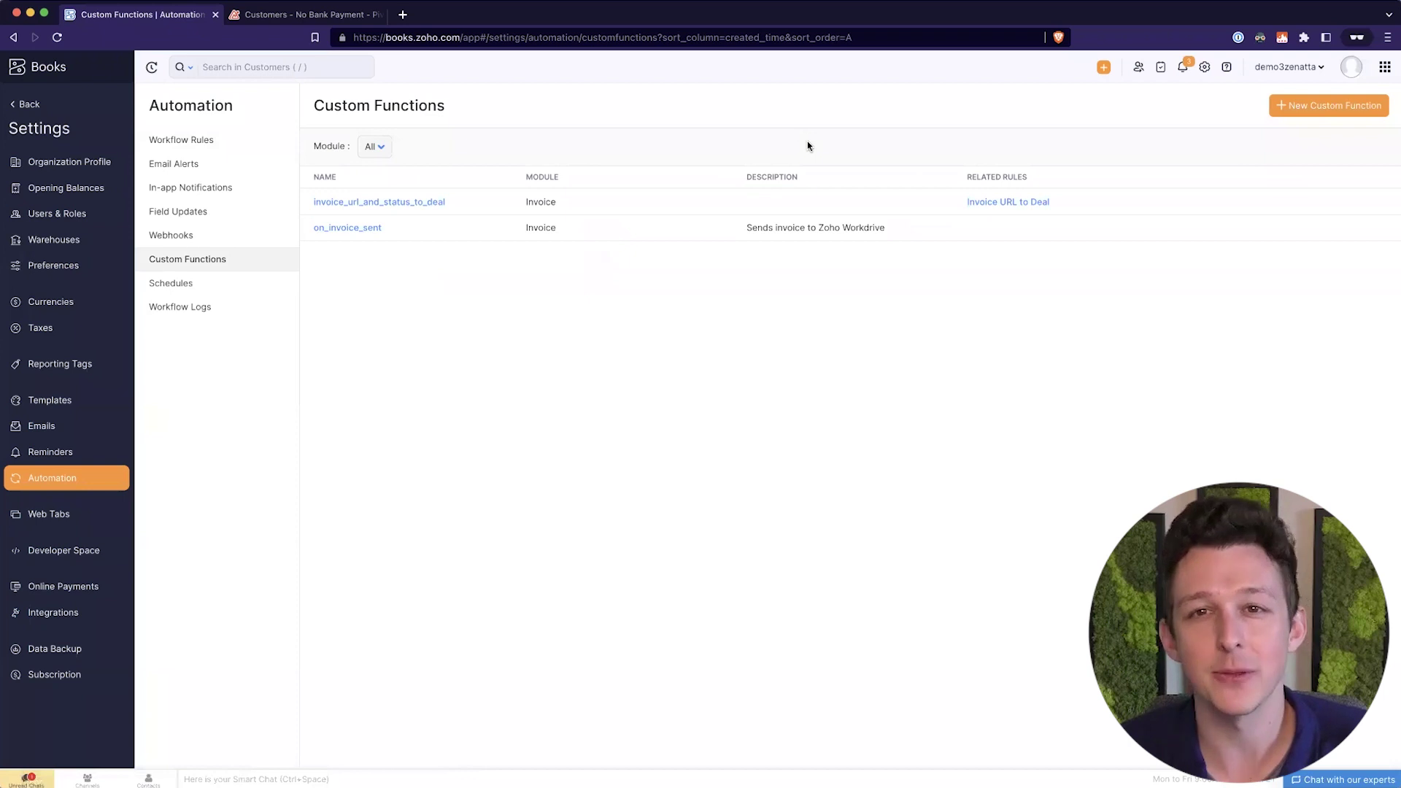
left_click(1318, 117)
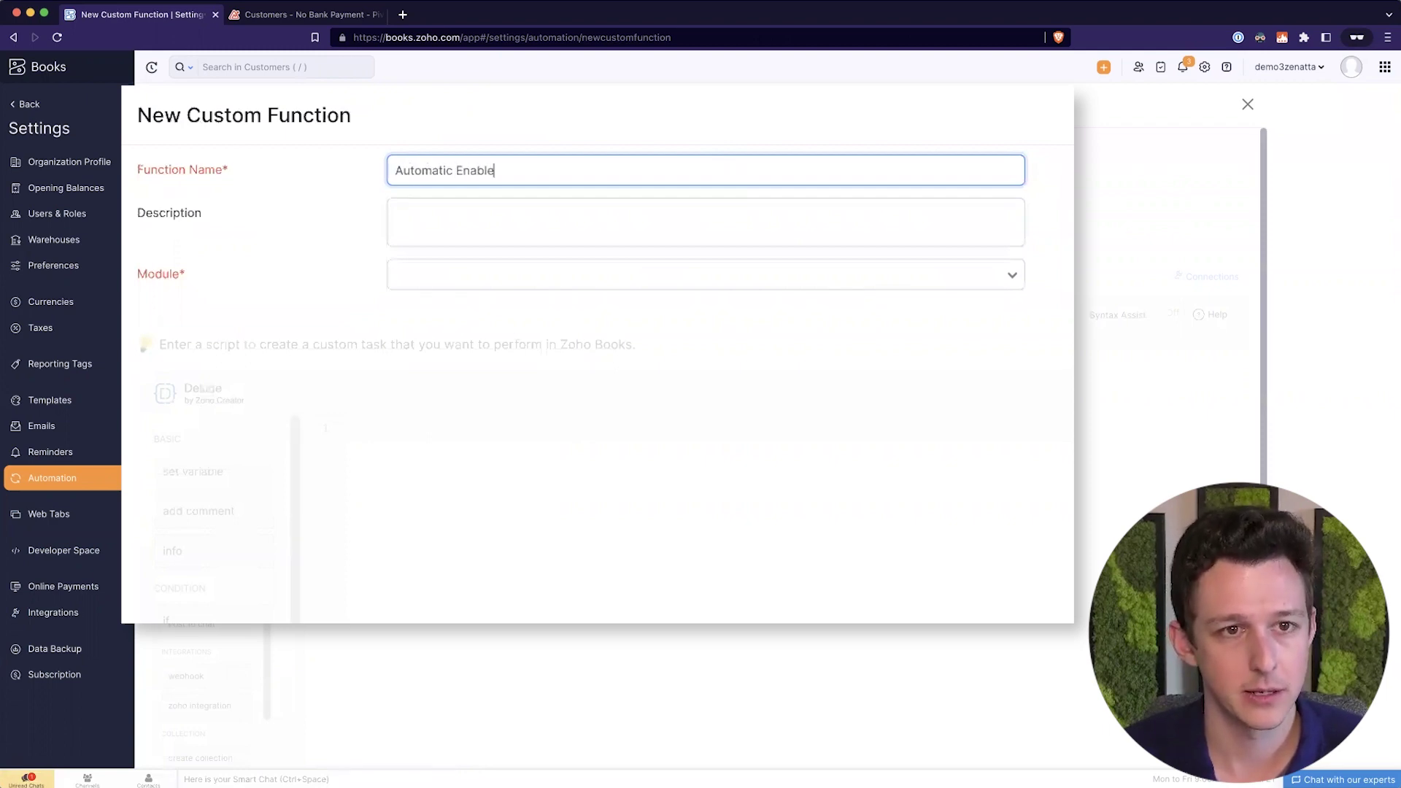
- Name the function Automatic_Enable_of_Bank_Payments, replacing each space with an underscore
type("Automatic Enable of Bank Paym")
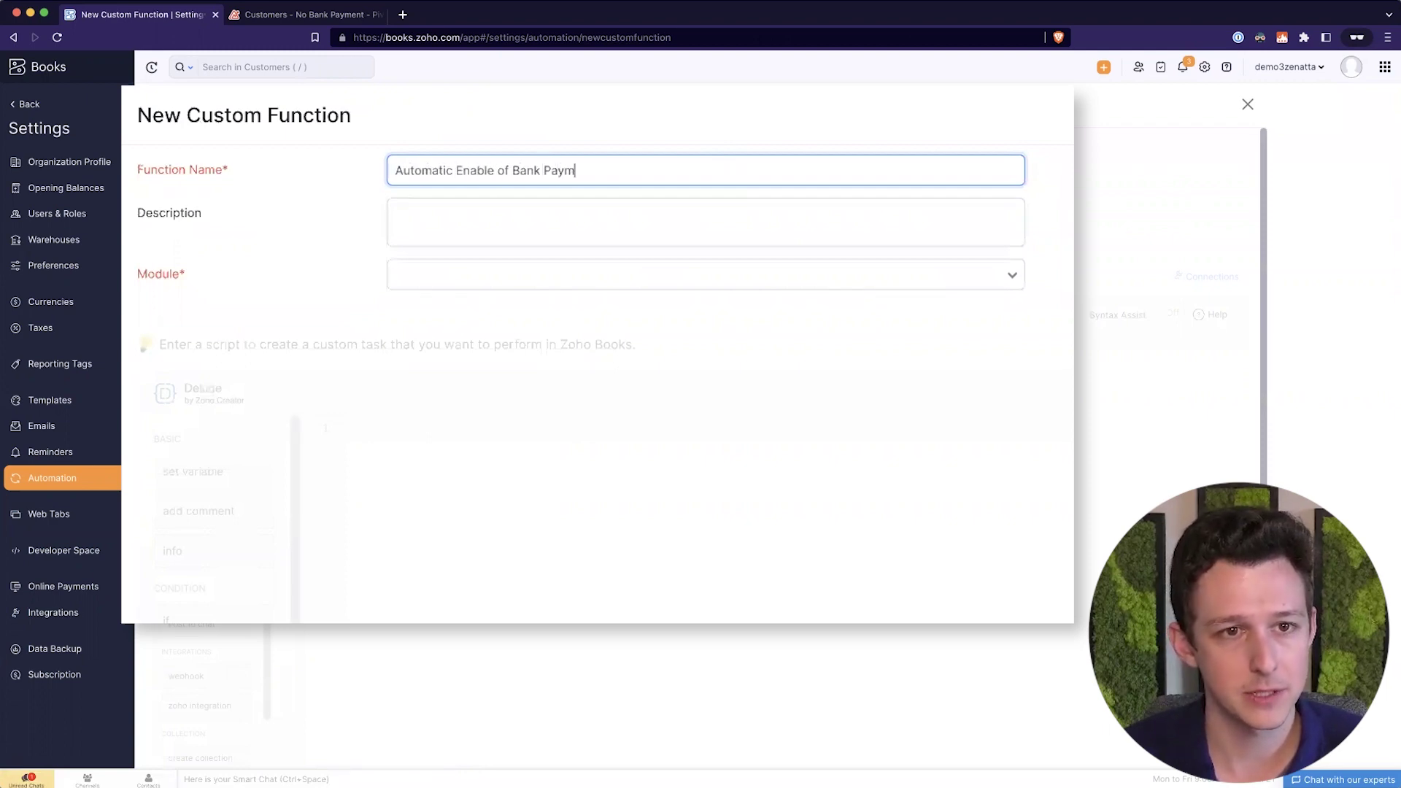
type("ents")
left_click(726, 274)
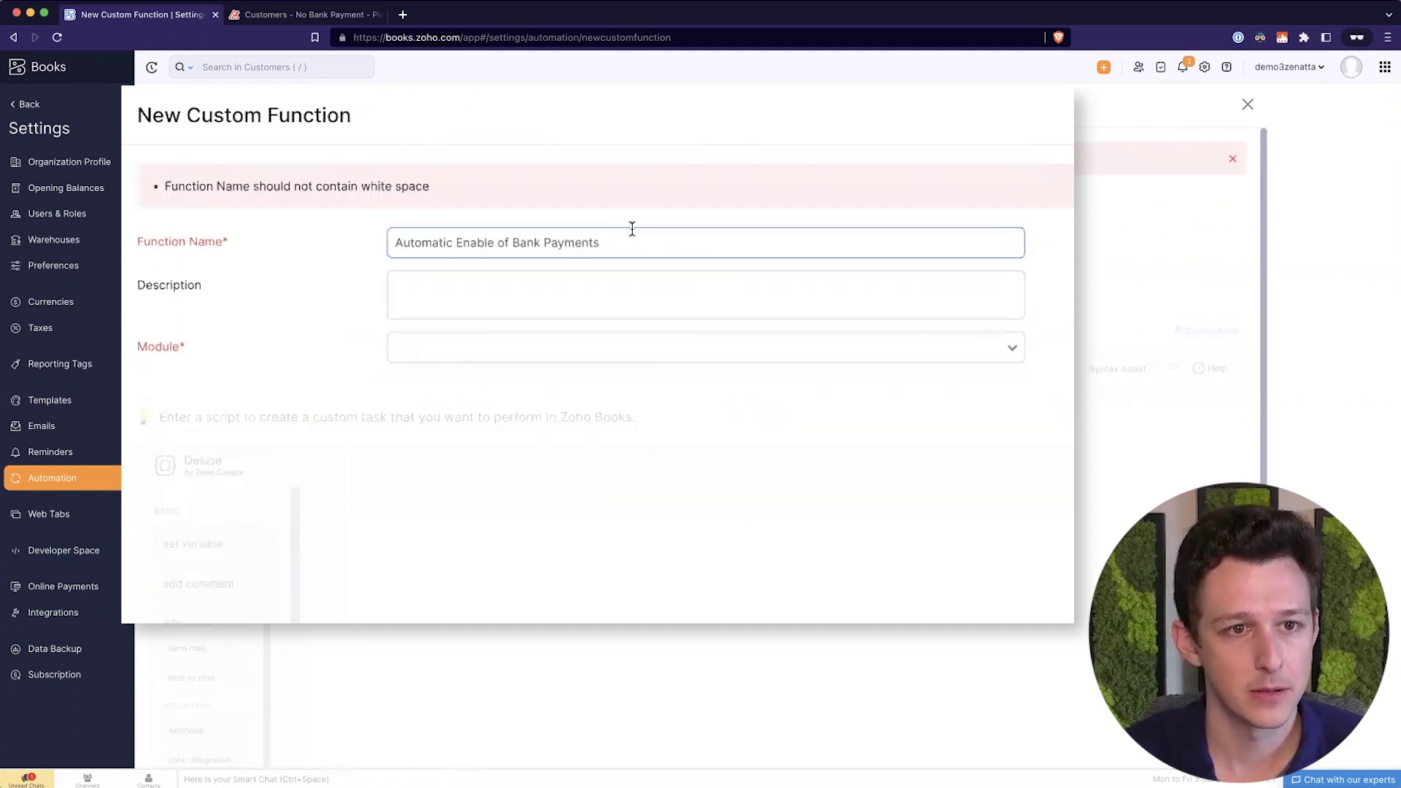
left_click(459, 243)
key("BackSpace")
type("_")
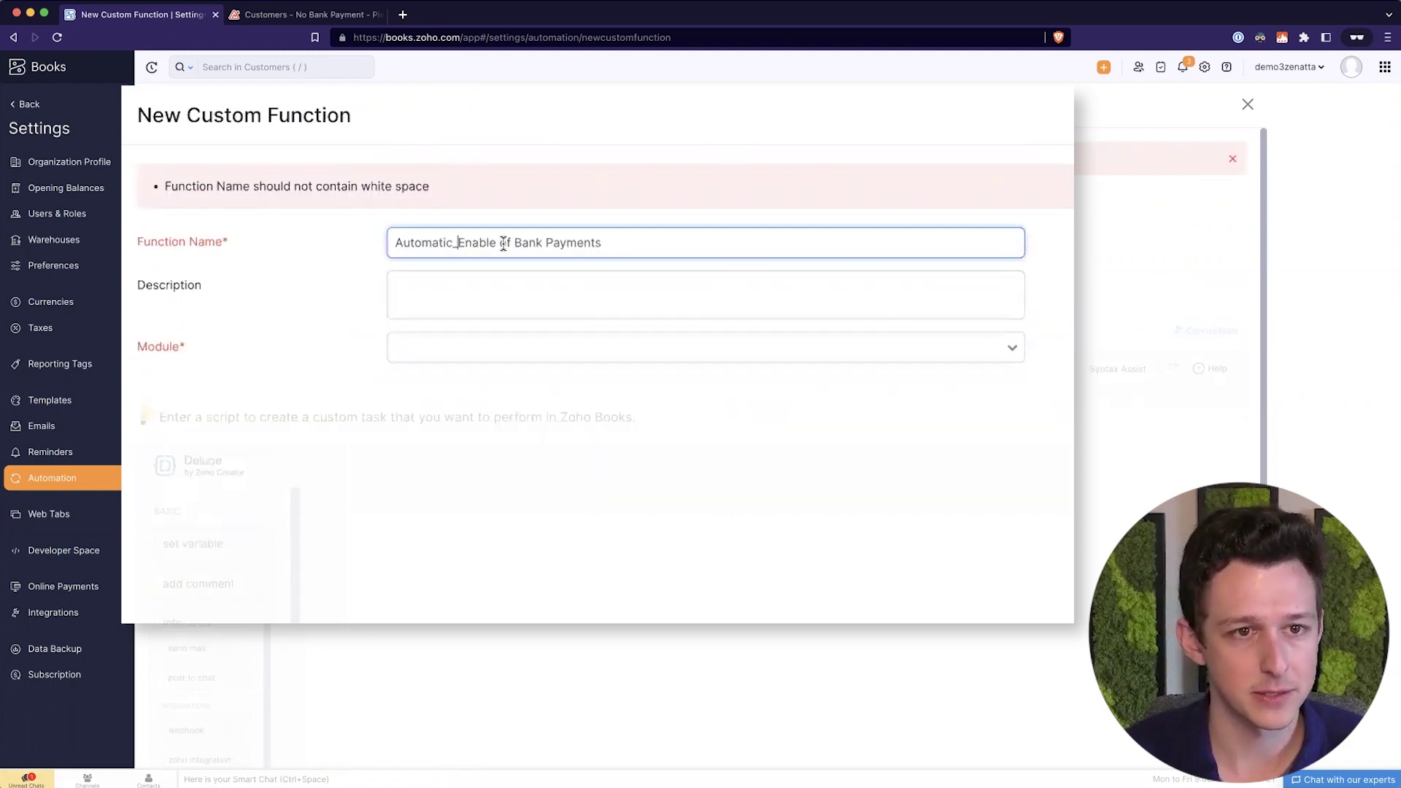
left_click(500, 242)
key("BackSpace")
type("_")
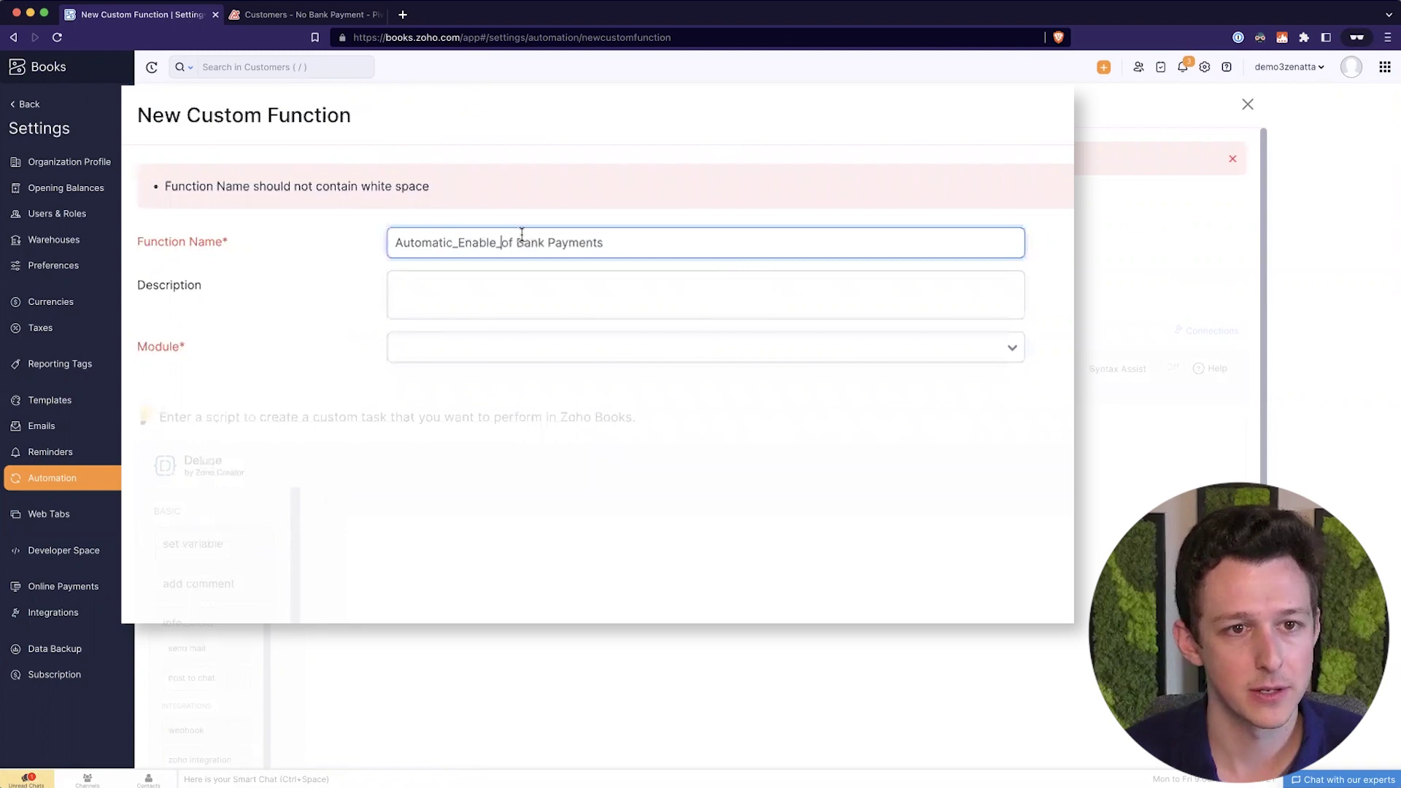
left_click(516, 242)
key("BackSpace")
type("_")
left_click(551, 243)
key("BackSpace")
type("_")
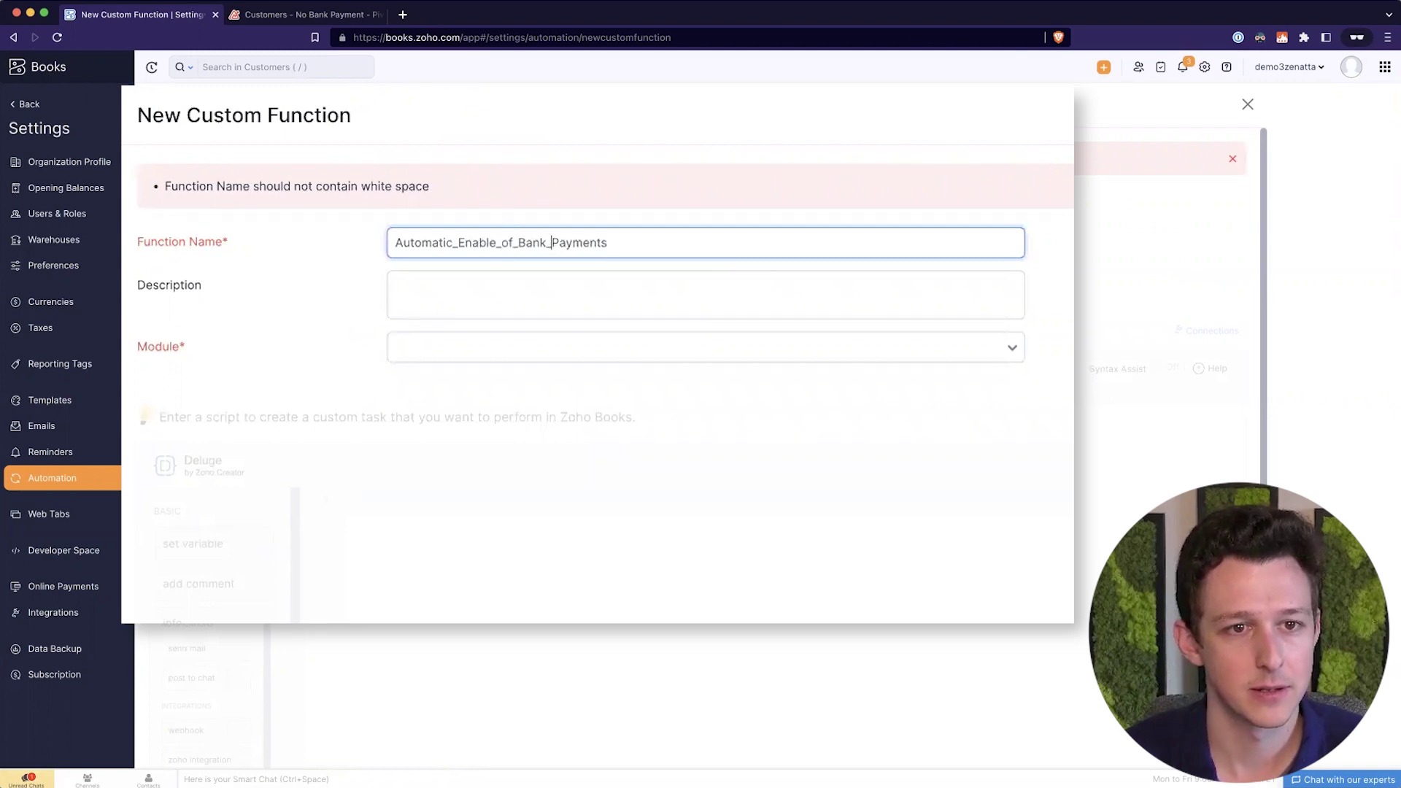
- Describe it as running daily to enable bank payment for Active Customers, with Customers as module
left_click(511, 296)
type("This function ")
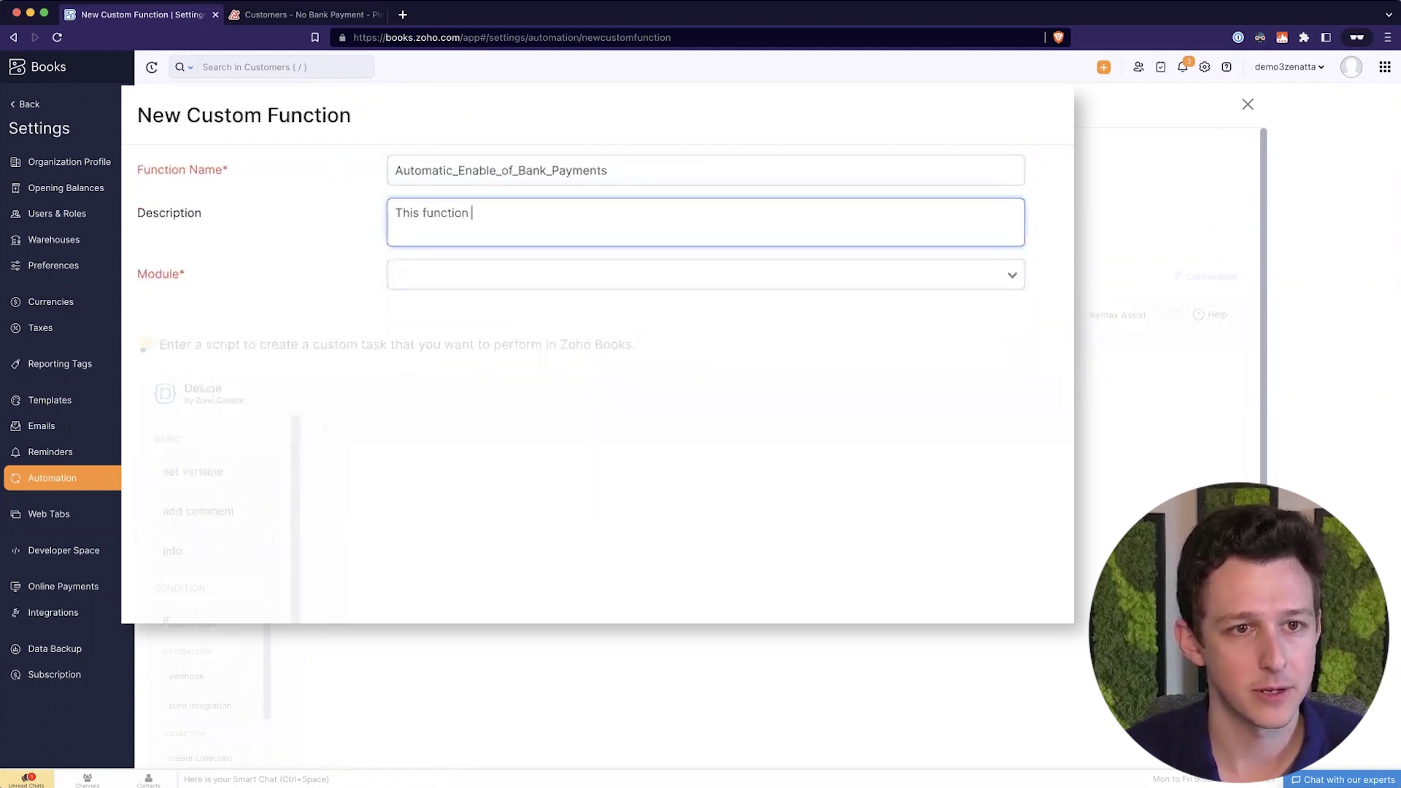
type("runs daily to")
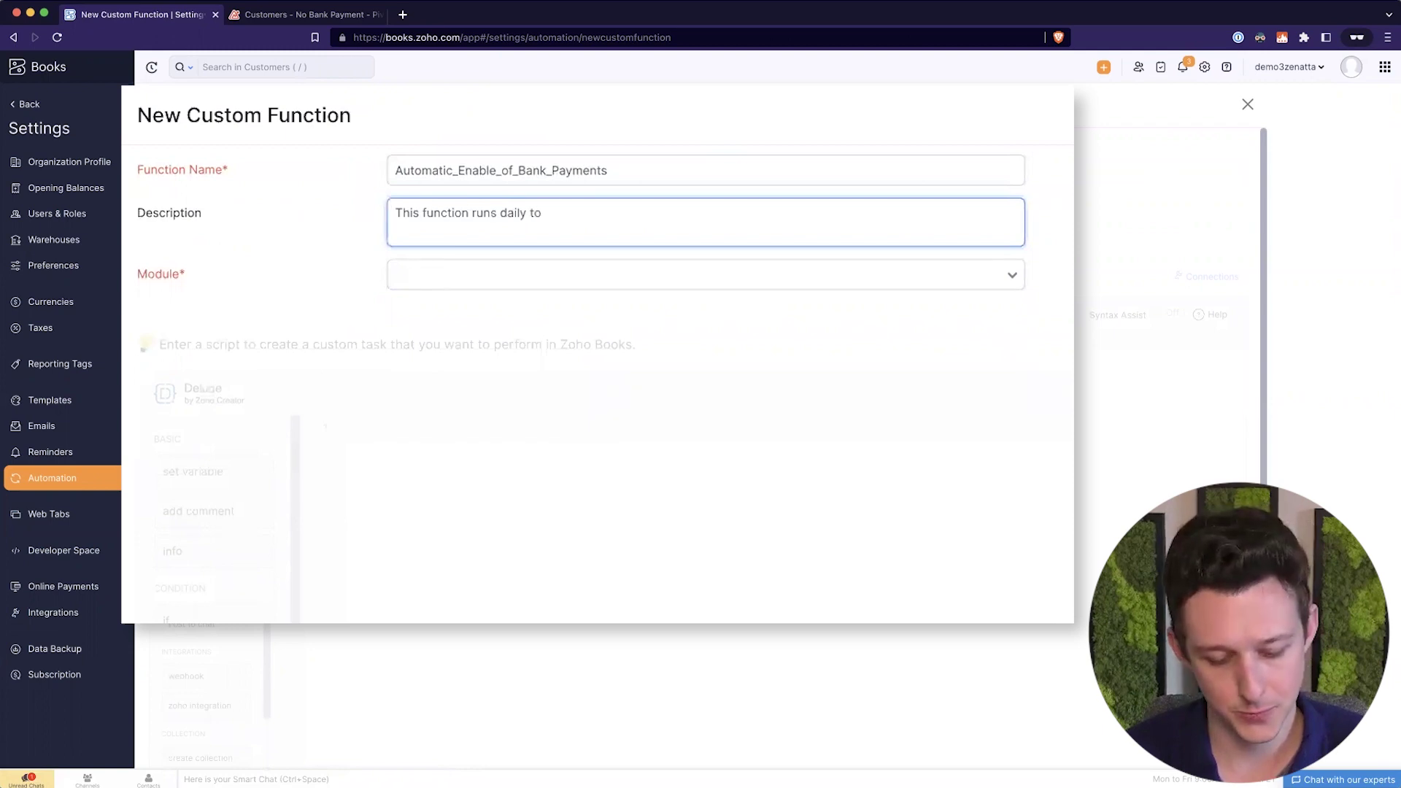
type(" enable bank payment f")
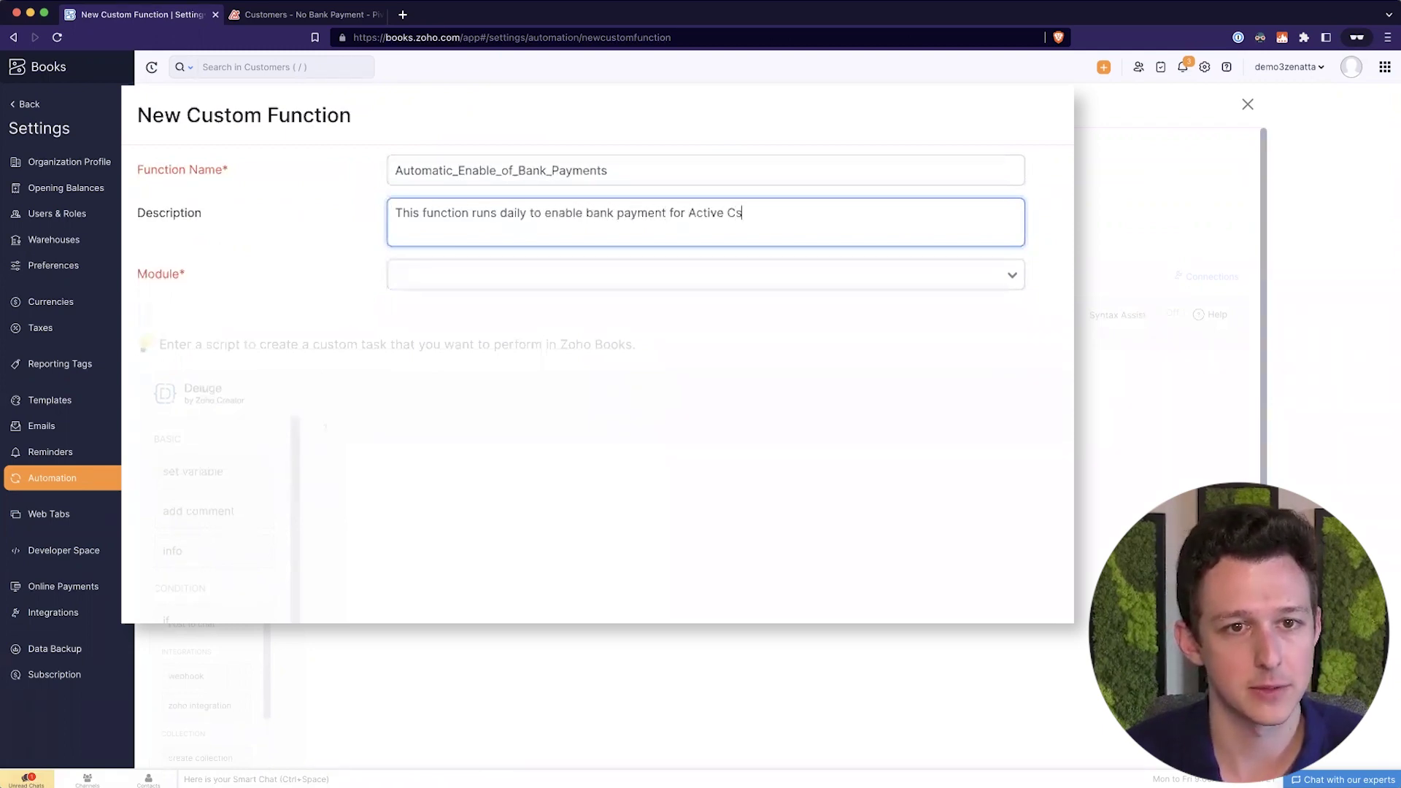
type("or Active Customers")
left_click(587, 288)
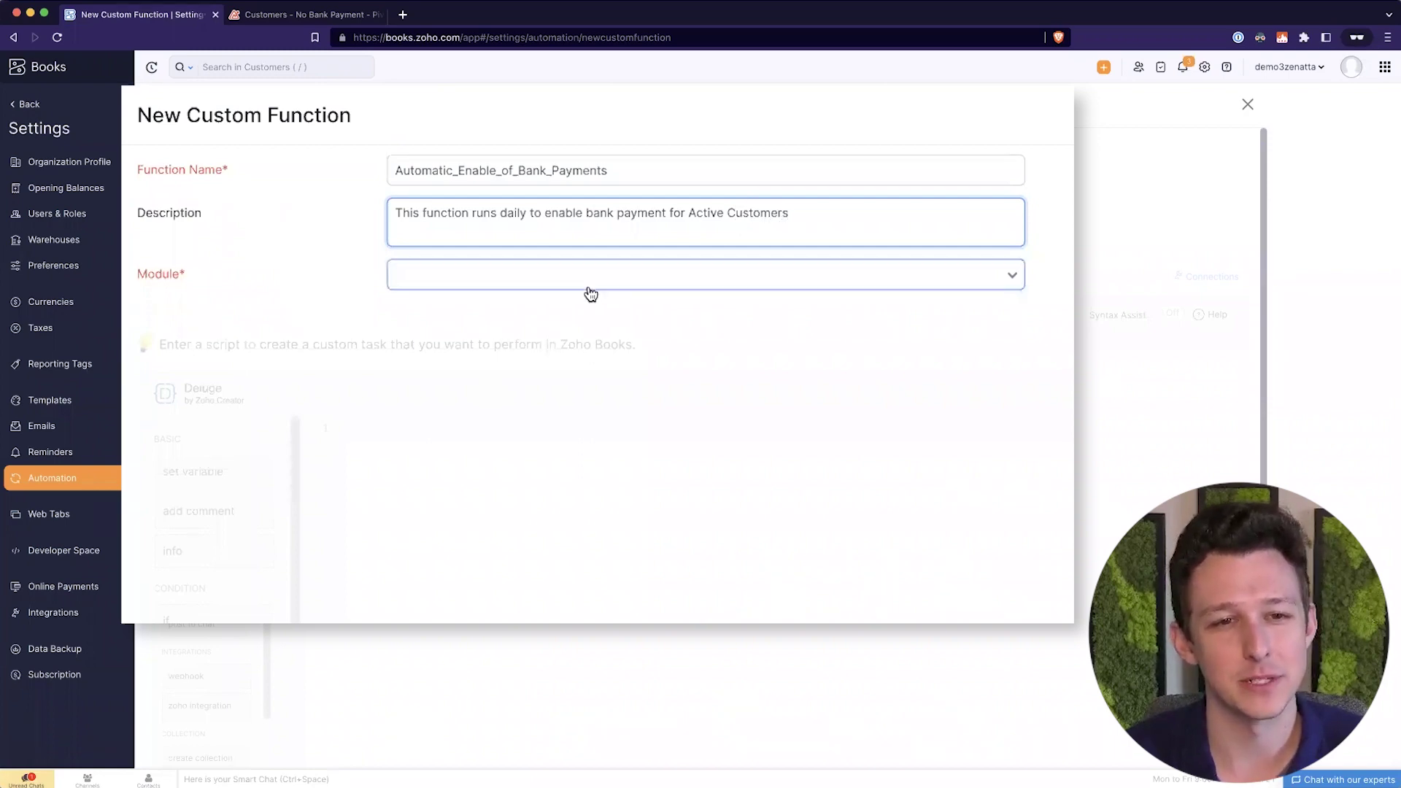
scroll(551, 410, "down", 10)
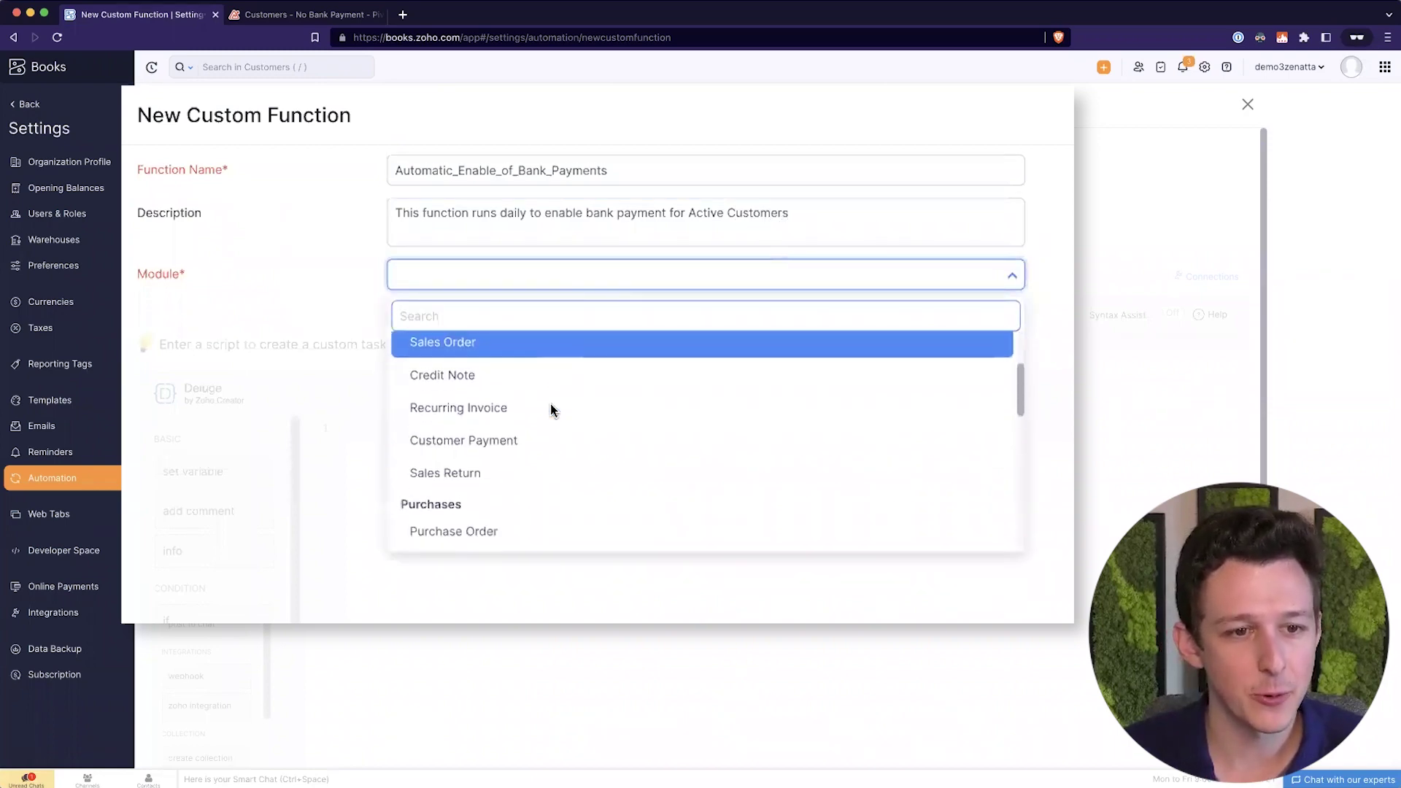
scroll(551, 410, "down", 2)
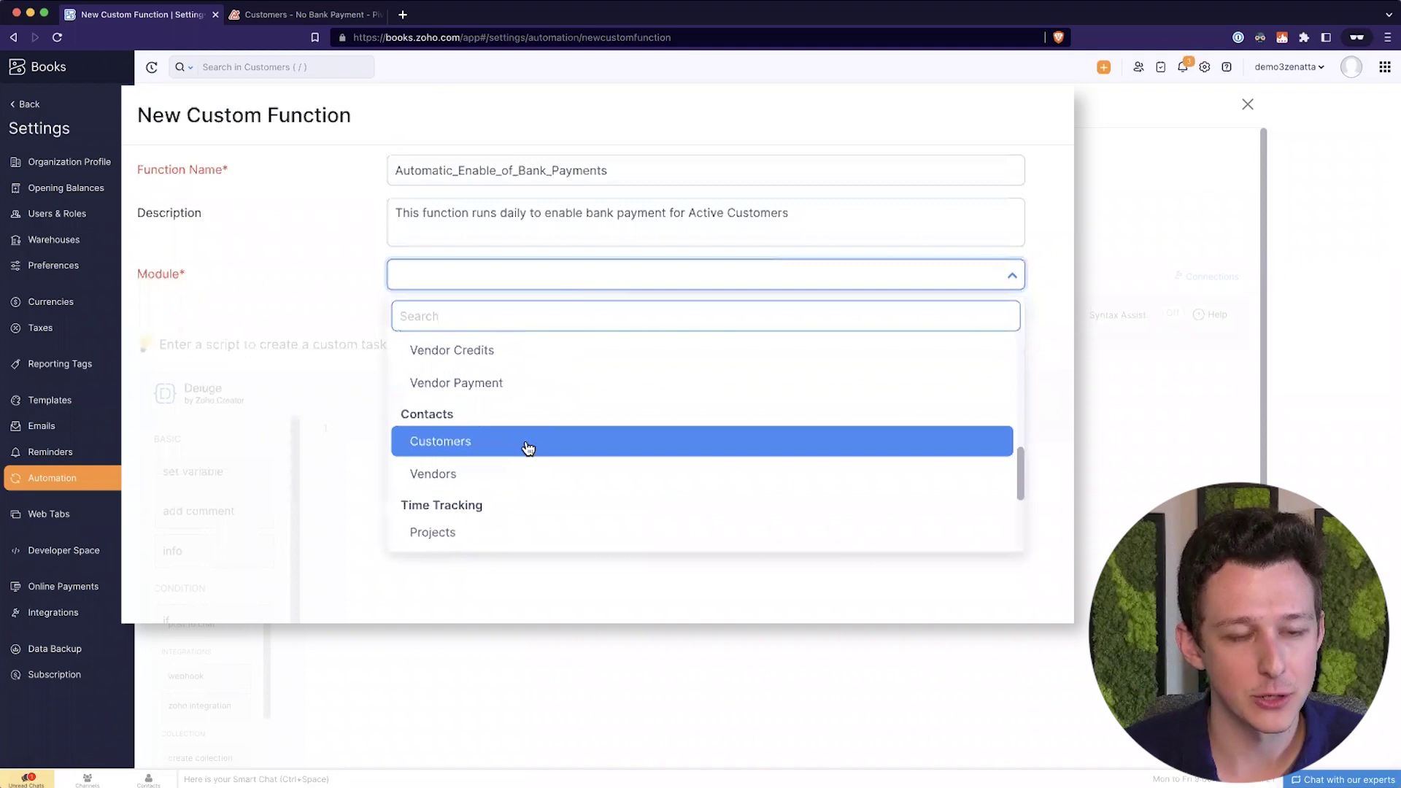
left_click(528, 448)
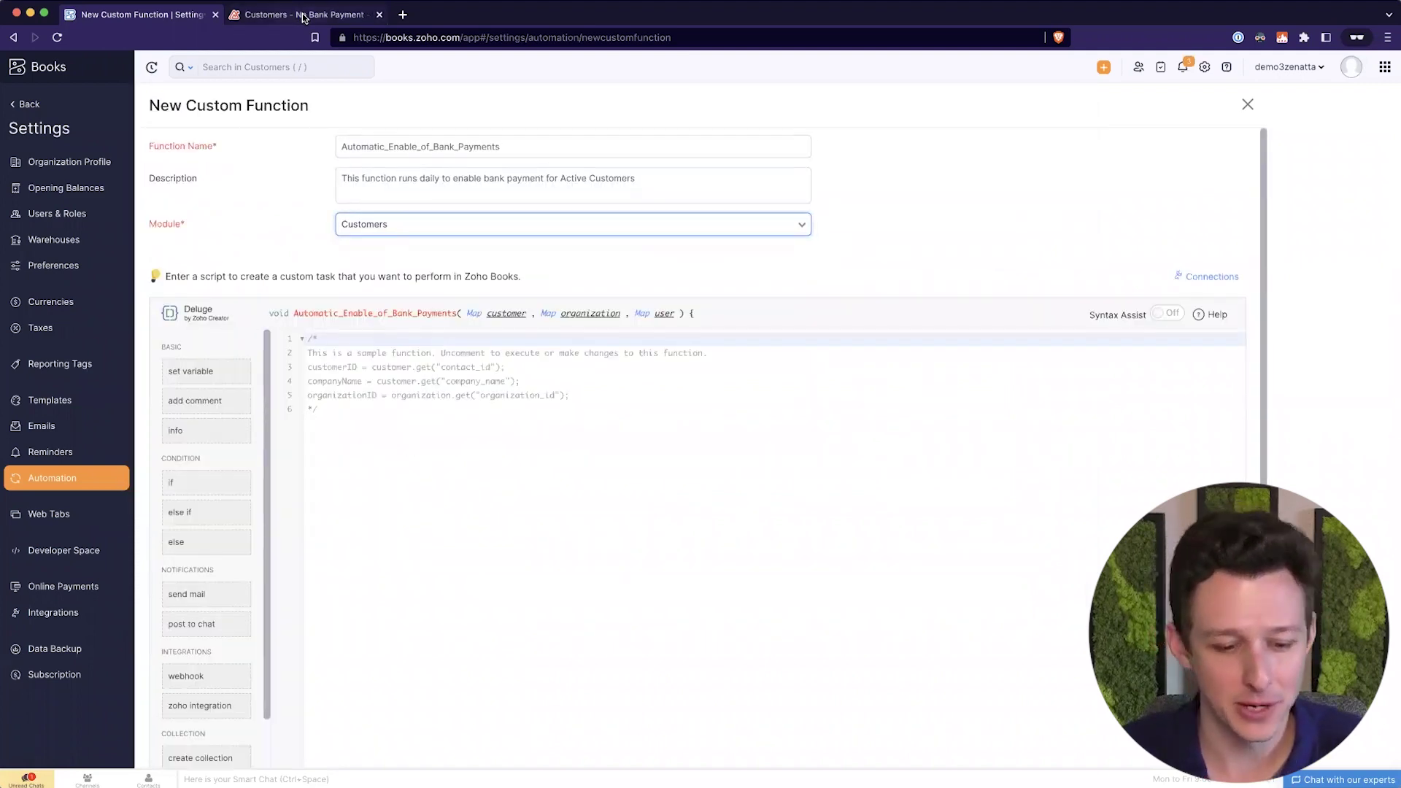
key("super+Tab")
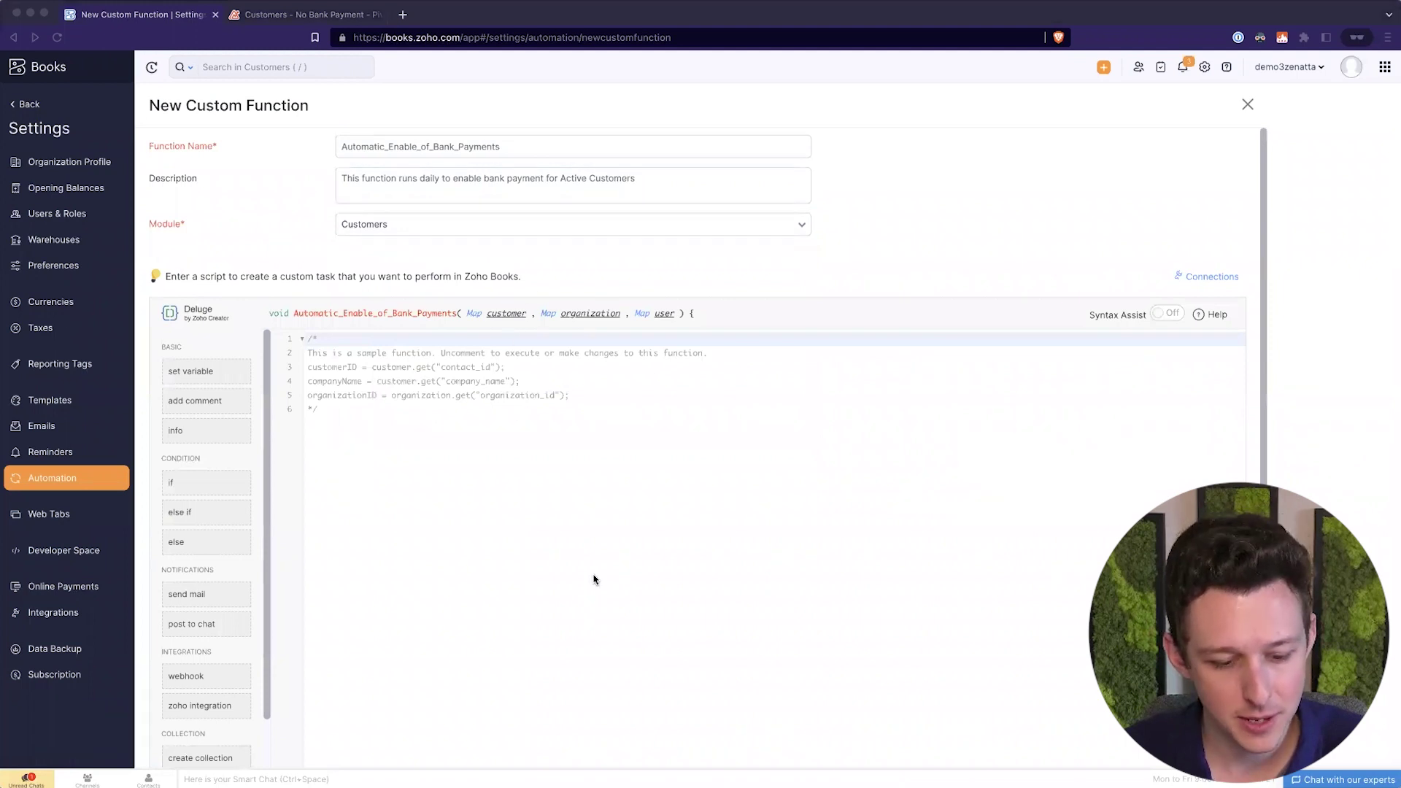
key("super+Tab")
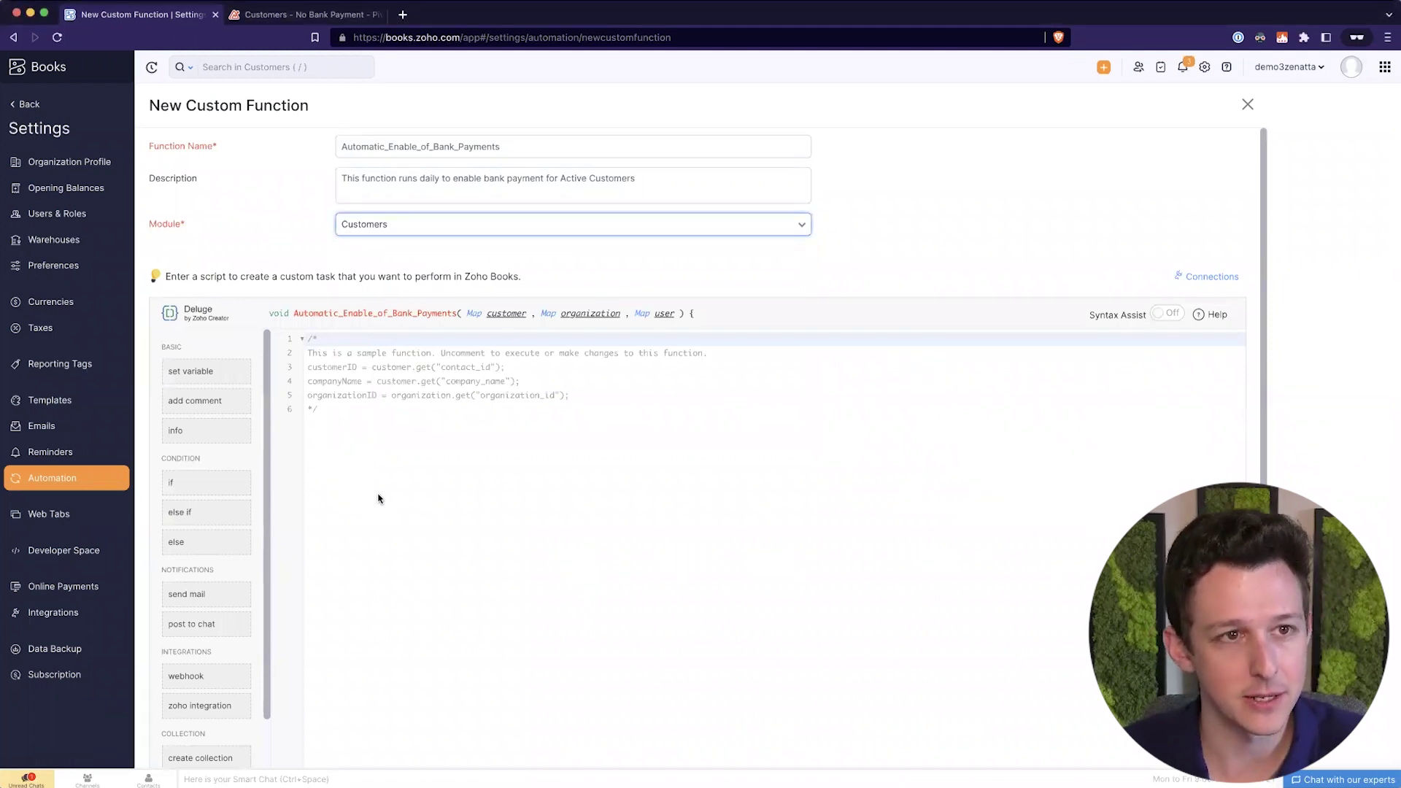
left_click(368, 445)
- Replace the sample comment with the prepared 31-line Deluge script setting ach_supported true via zanalytics
key("ctrl+a")
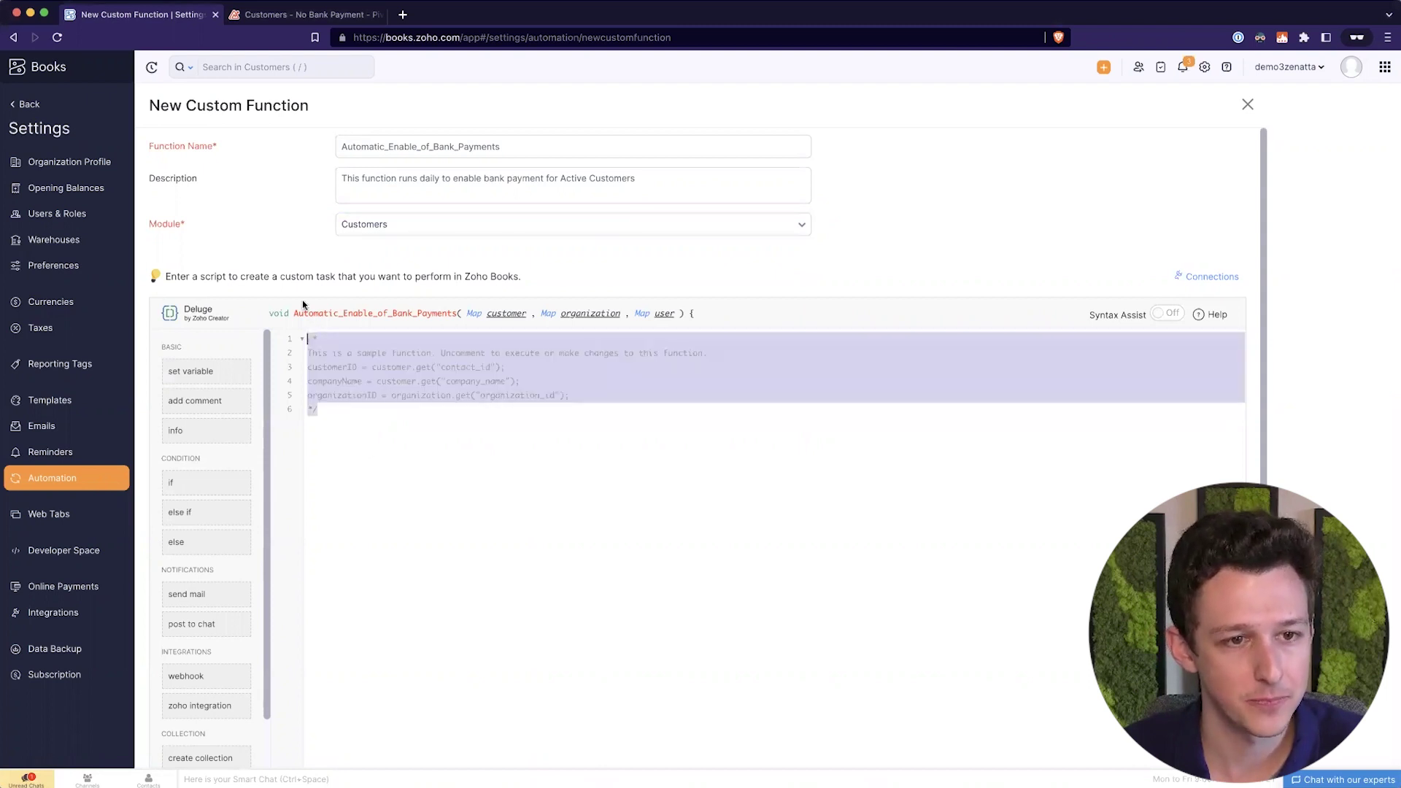
key("BackSpace")
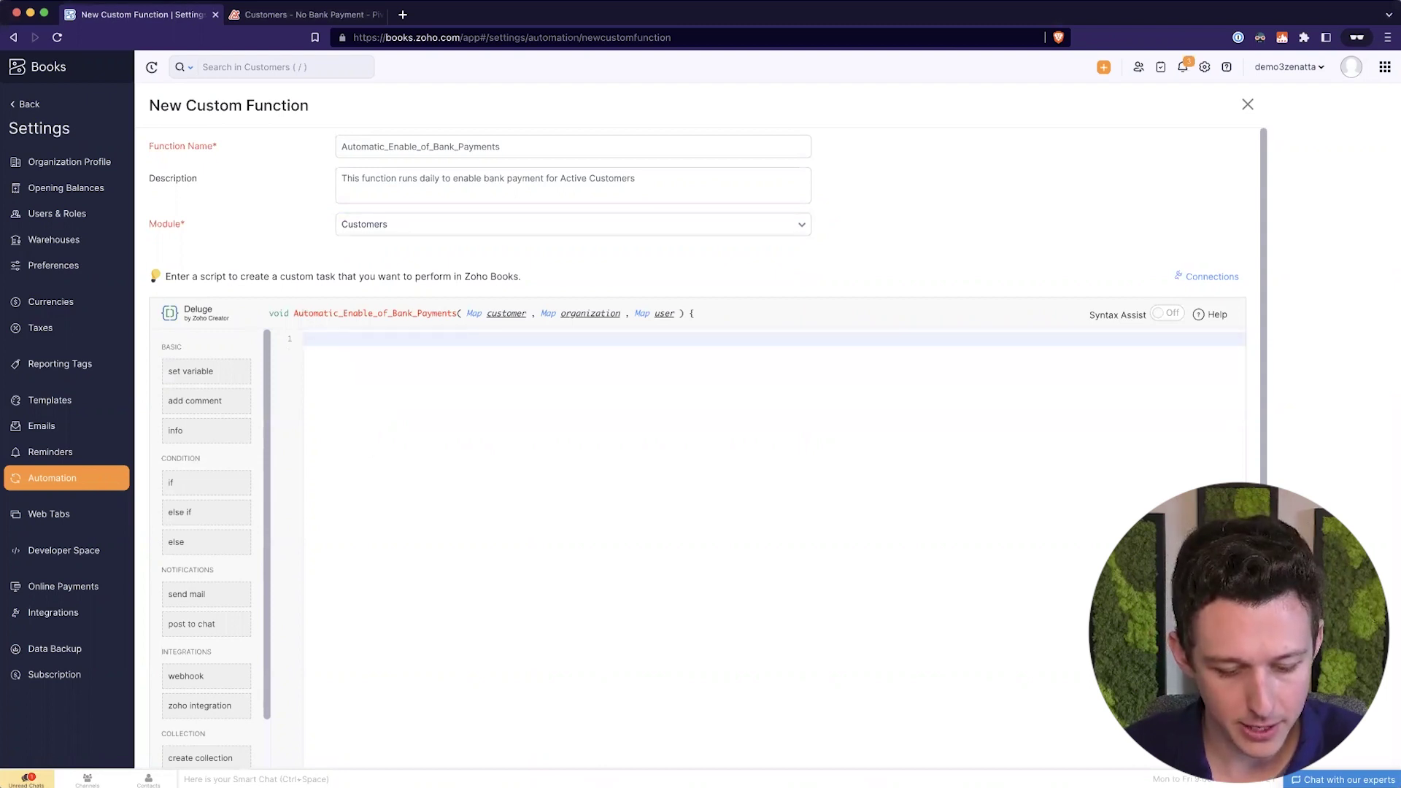
key("super+Tab")
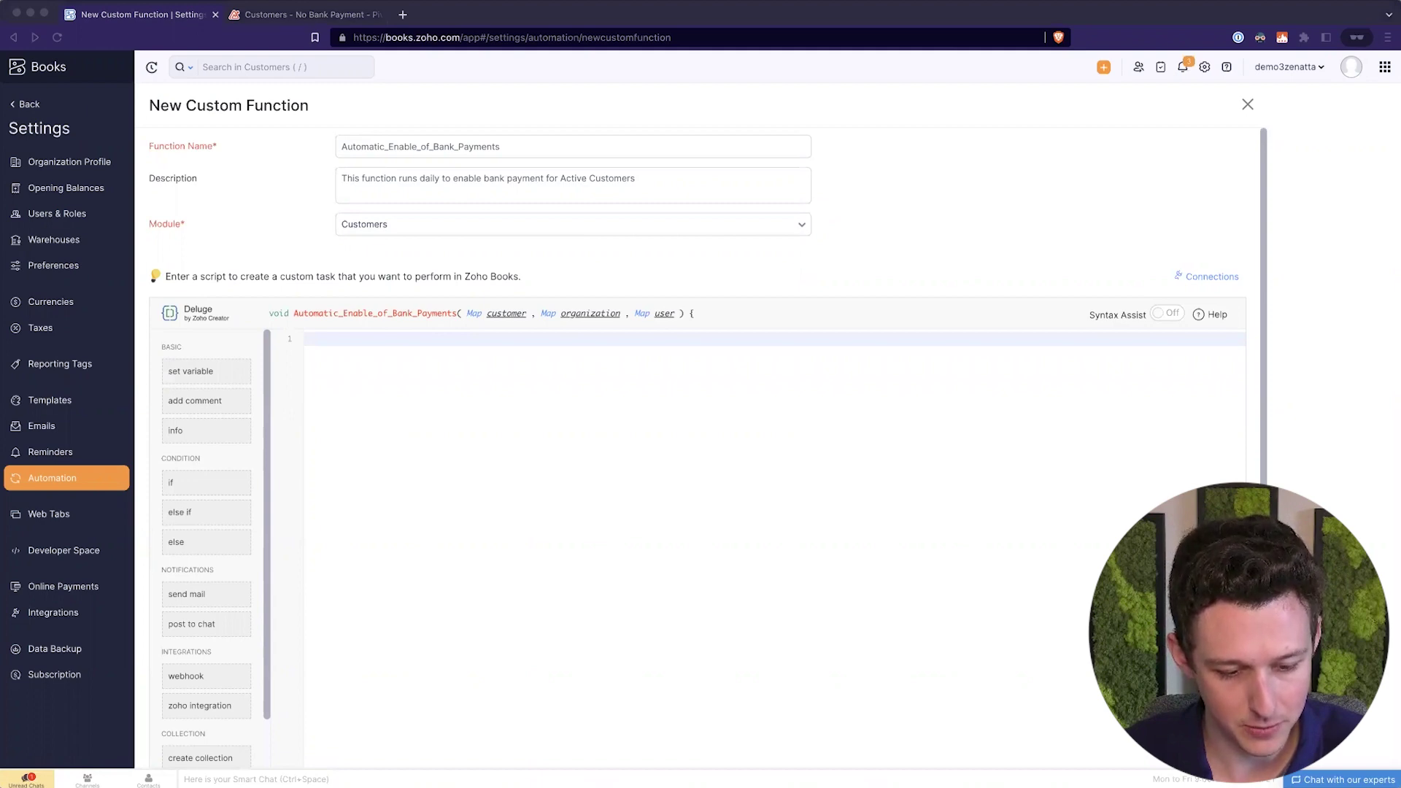
key("super+Tab")
key("super+v")
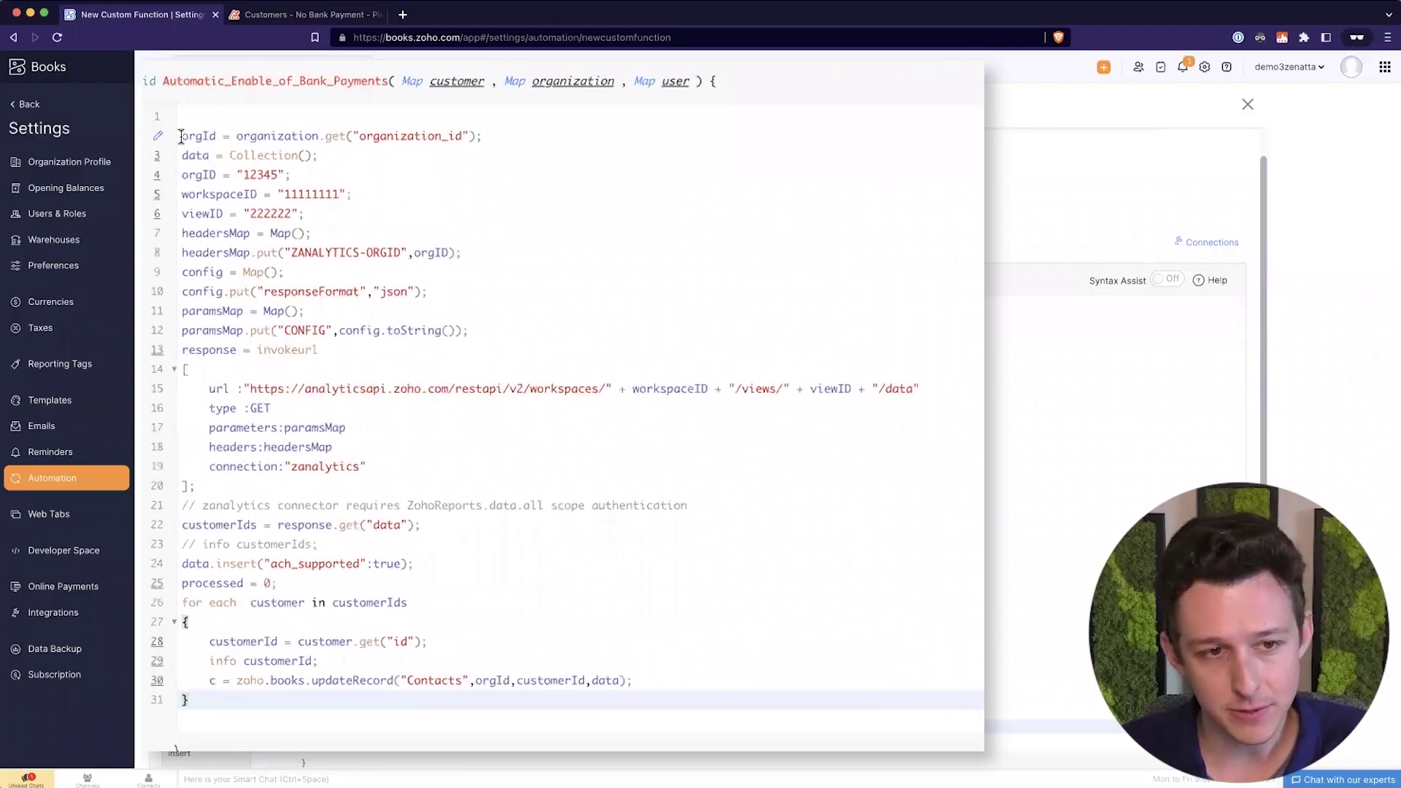
left_click(181, 137)
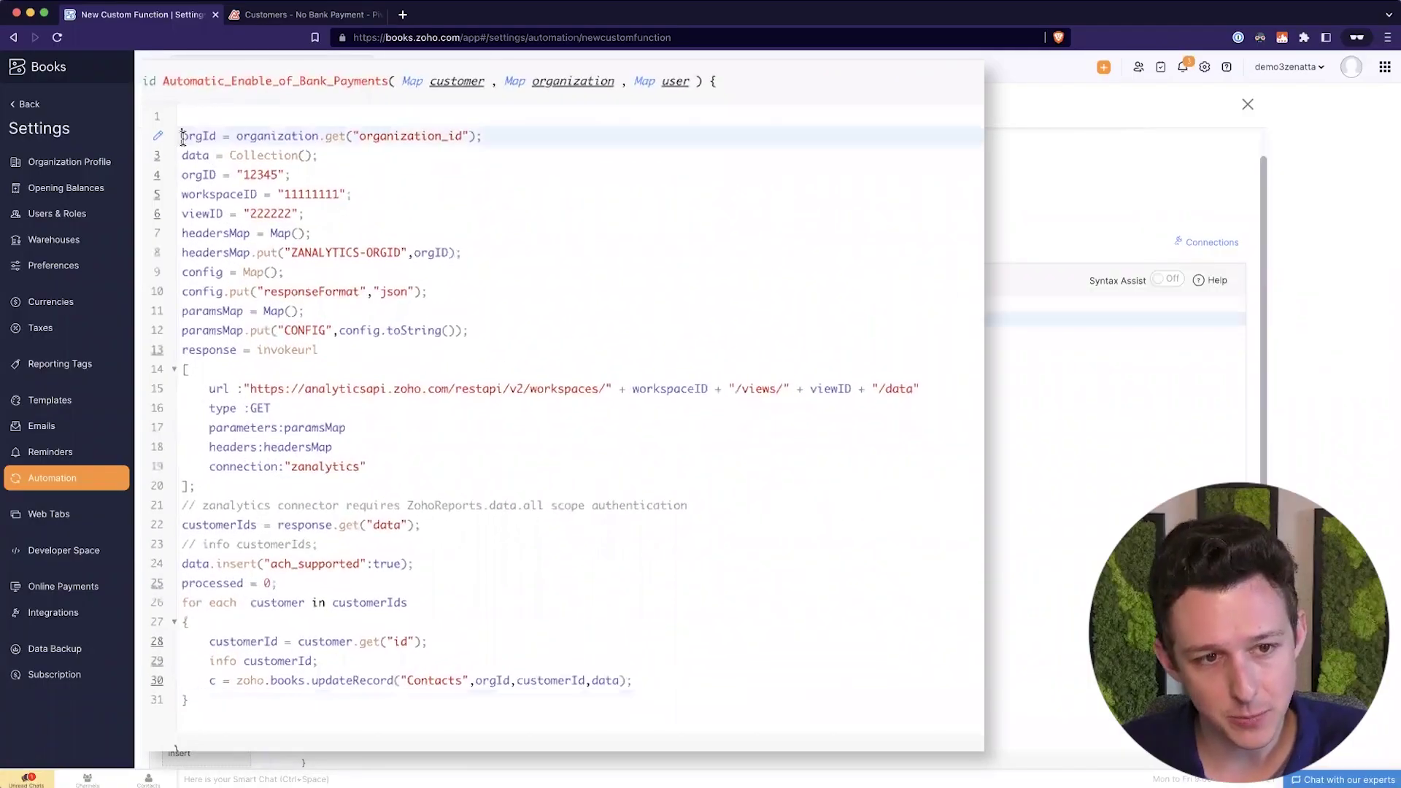
- Add blank lines around the orgID, workspaceID and viewID block in the script
left_click(348, 157)
key("Return")
left_click(332, 233)
key("Return")
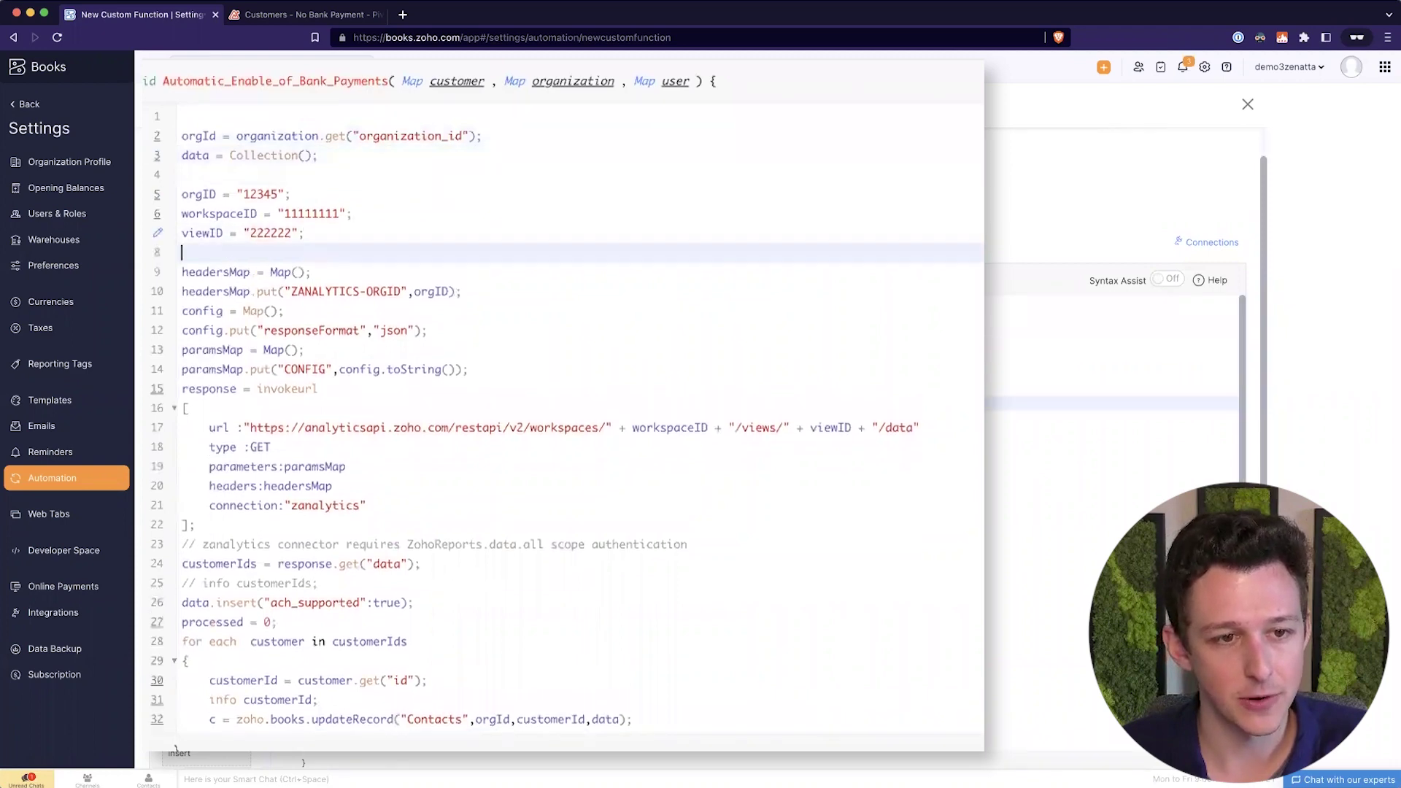
left_click(229, 214)
left_click(197, 194)
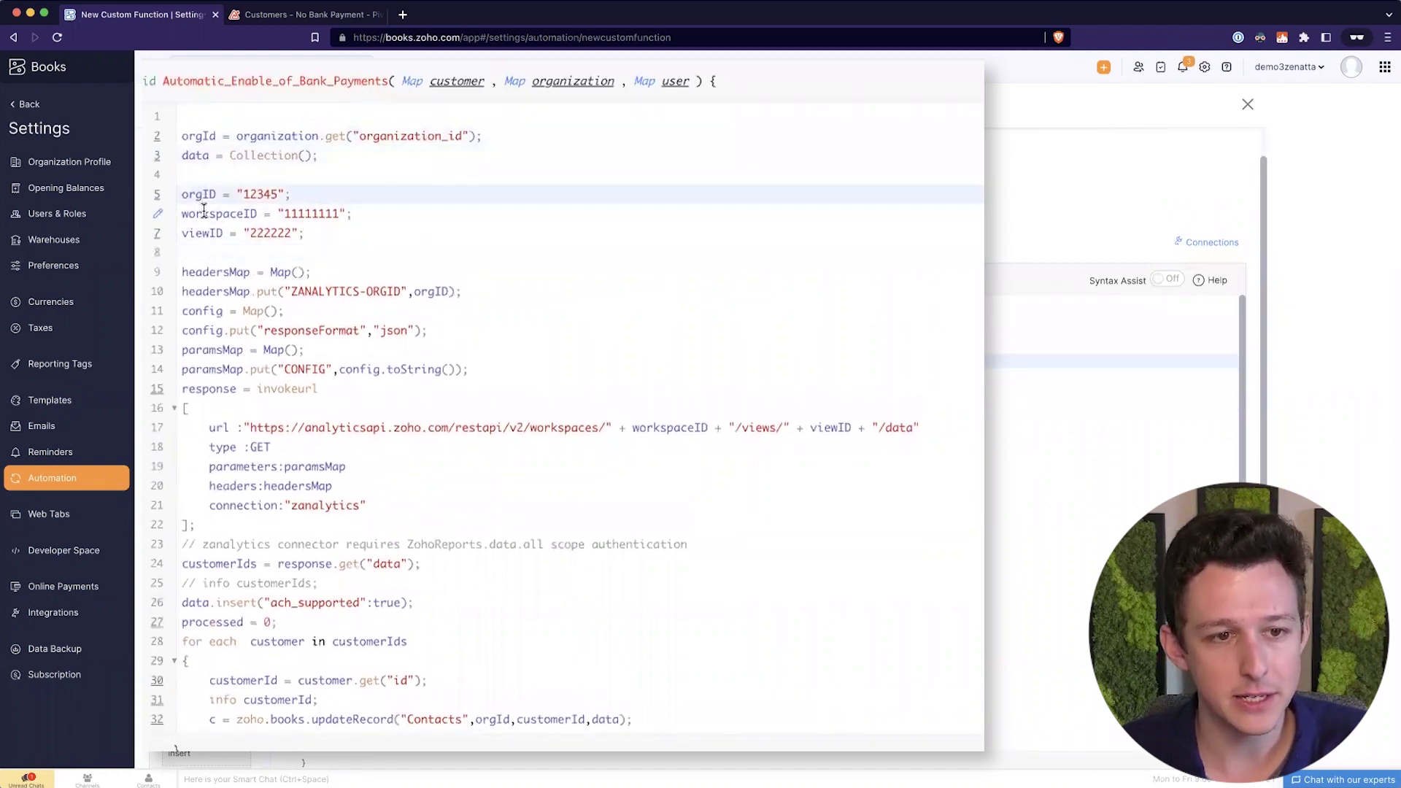
left_click(204, 212)
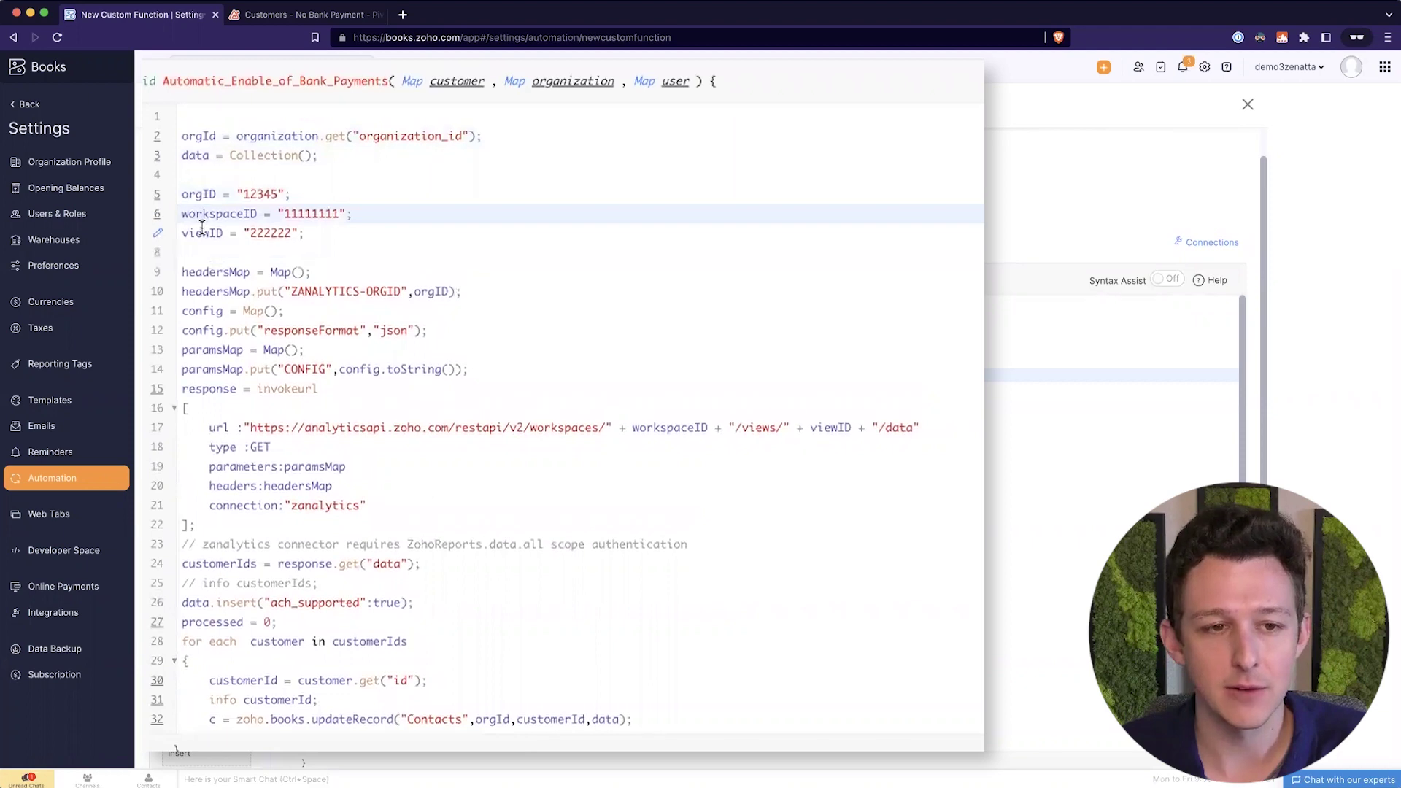
left_click(202, 232)
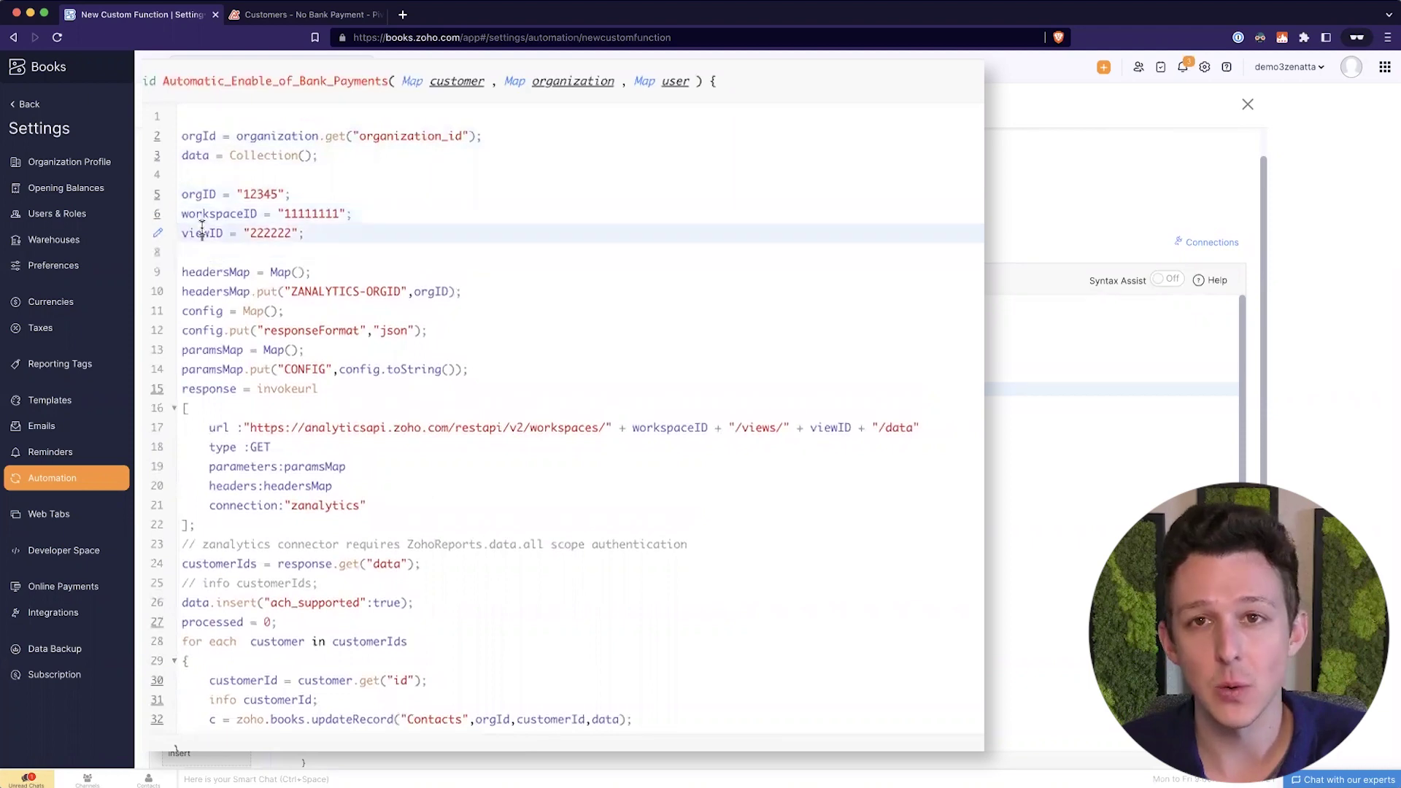
left_click(237, 176)
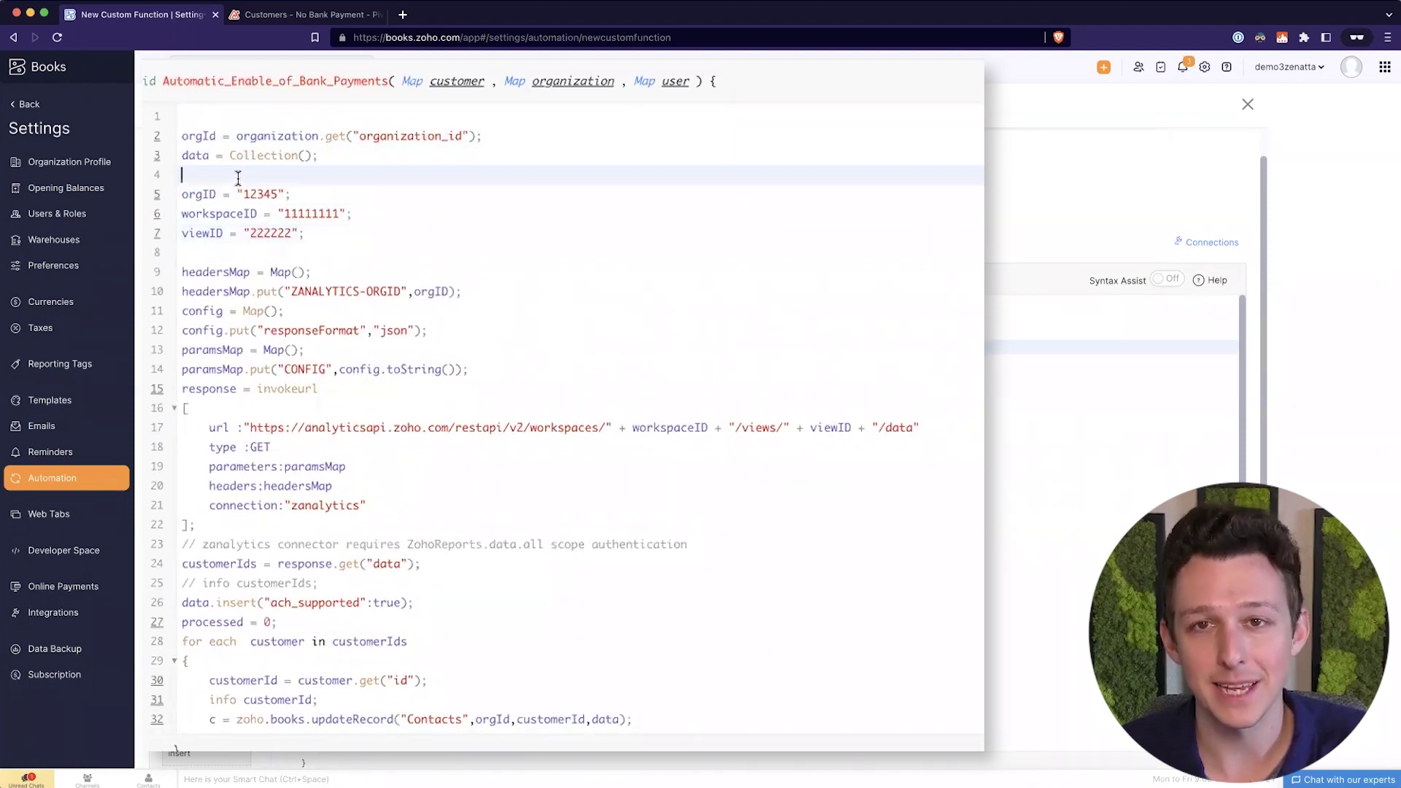
- Replace the placeholder workspaceID with the workspace ID from the Analytics pivot's address
left_click(320, 16)
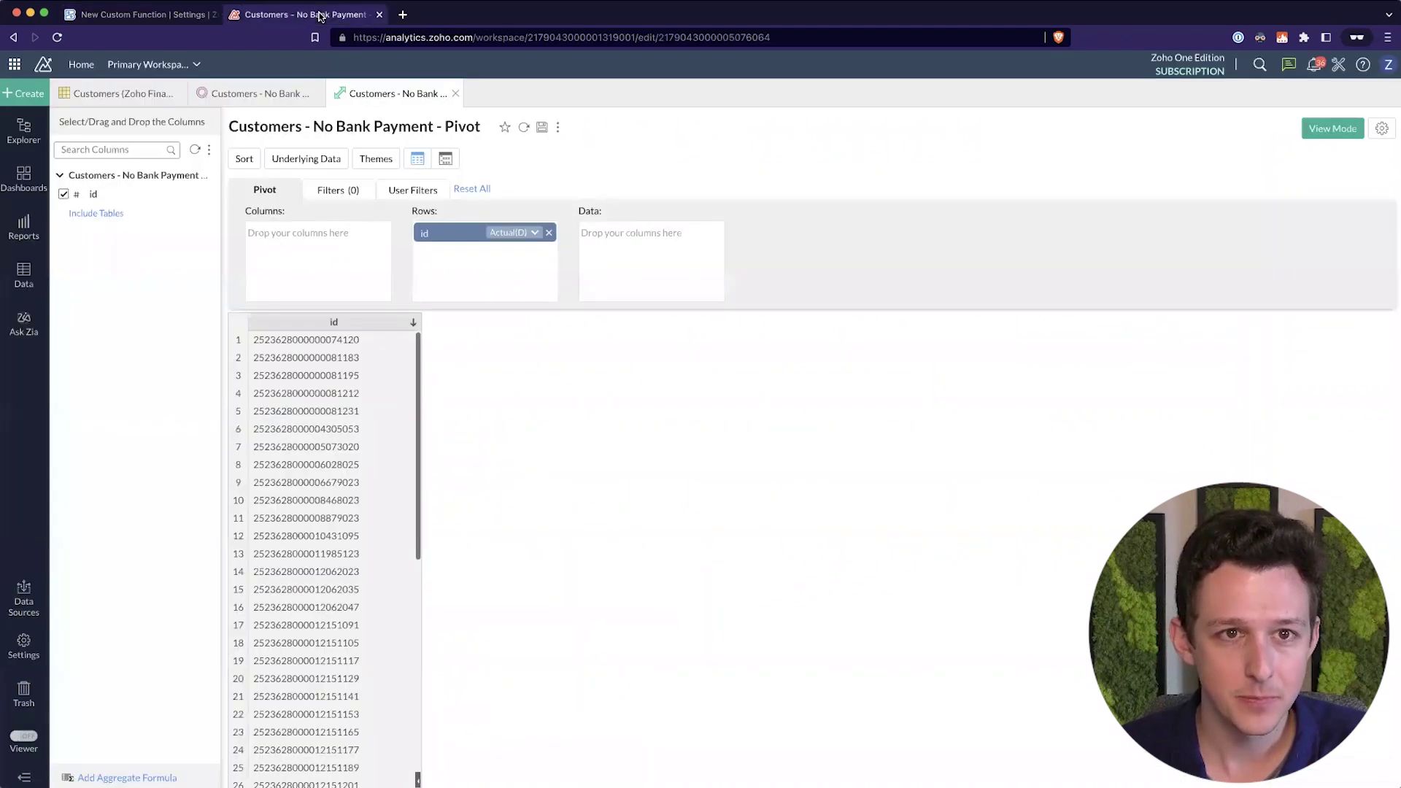
double_click(532, 40)
key("ctrl+c")
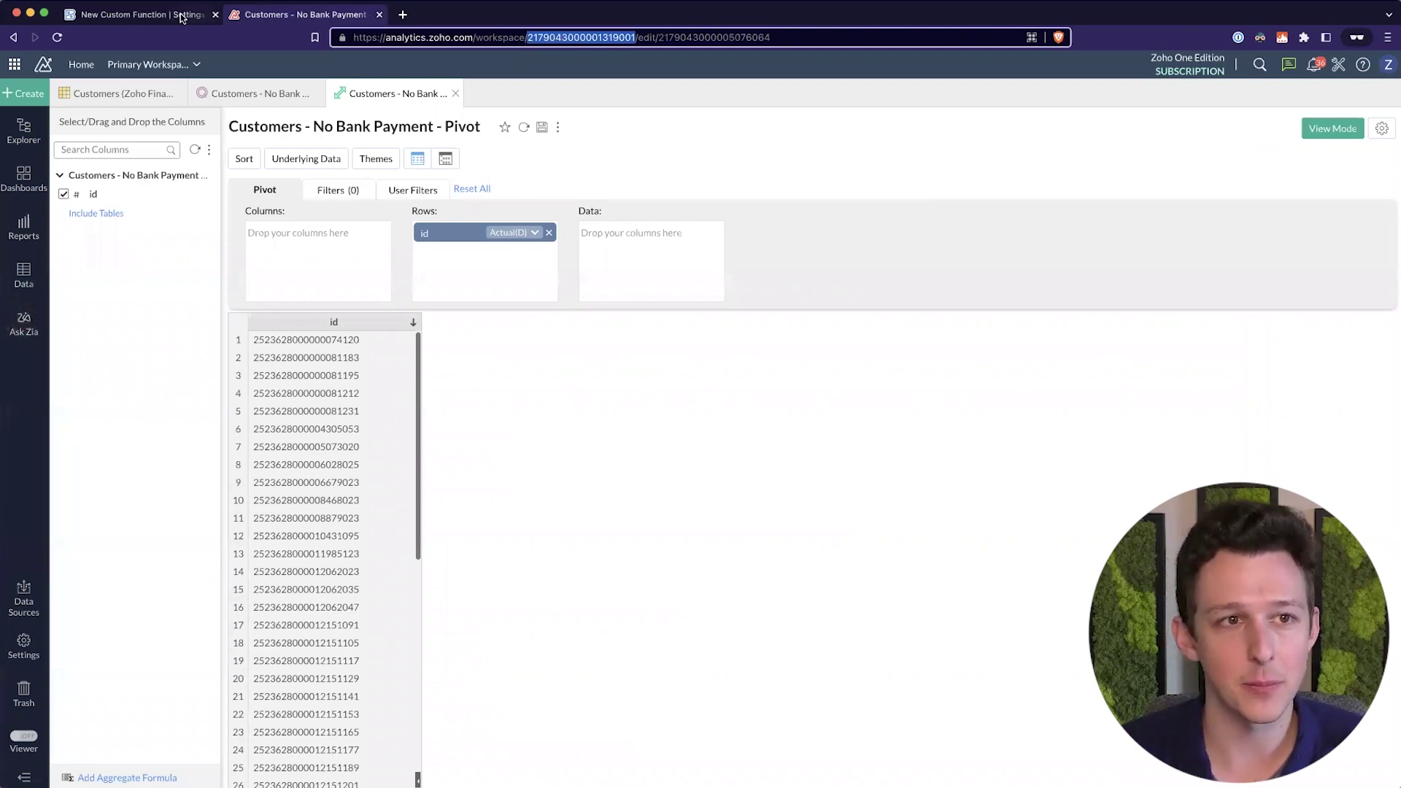
left_click(139, 15)
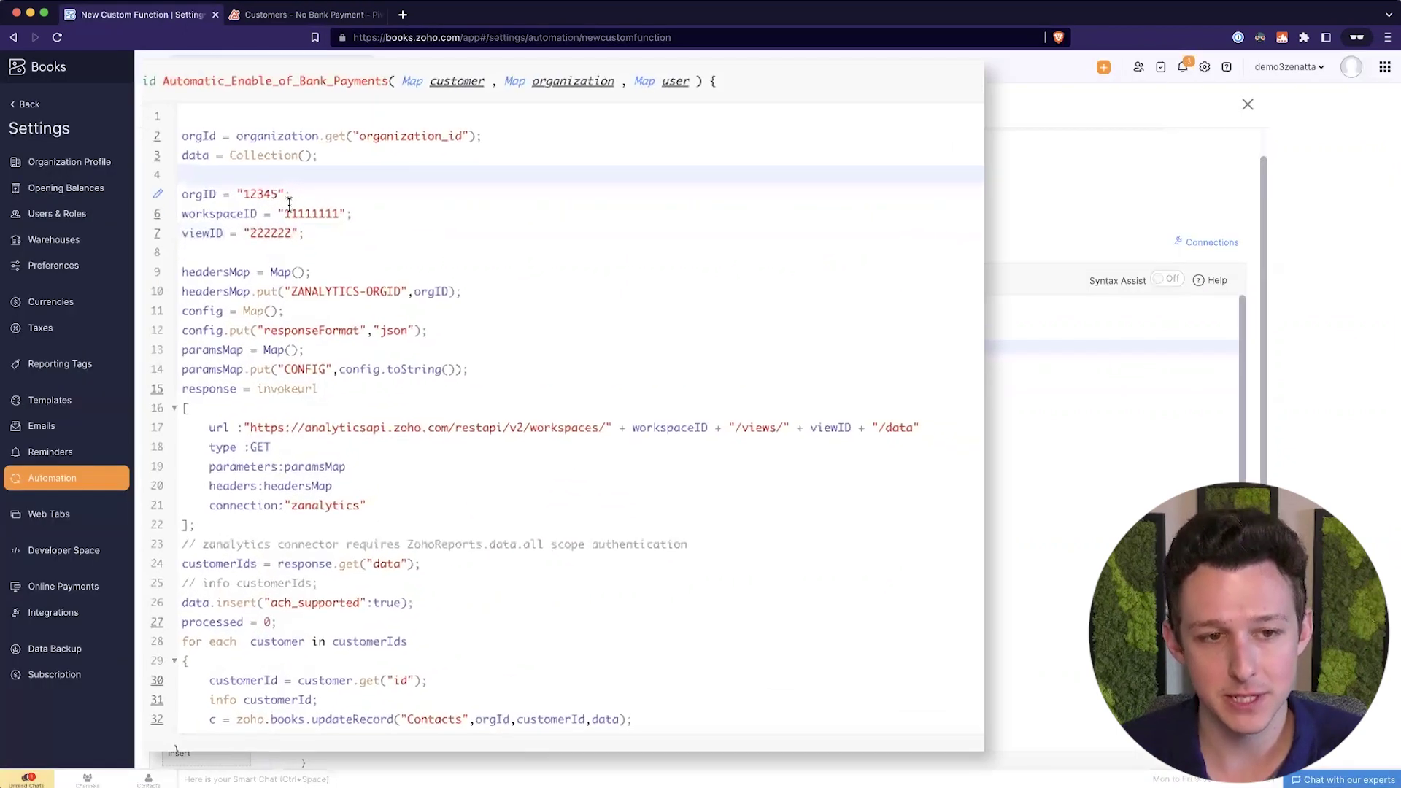
double_click(302, 213)
key("ctrl+v")
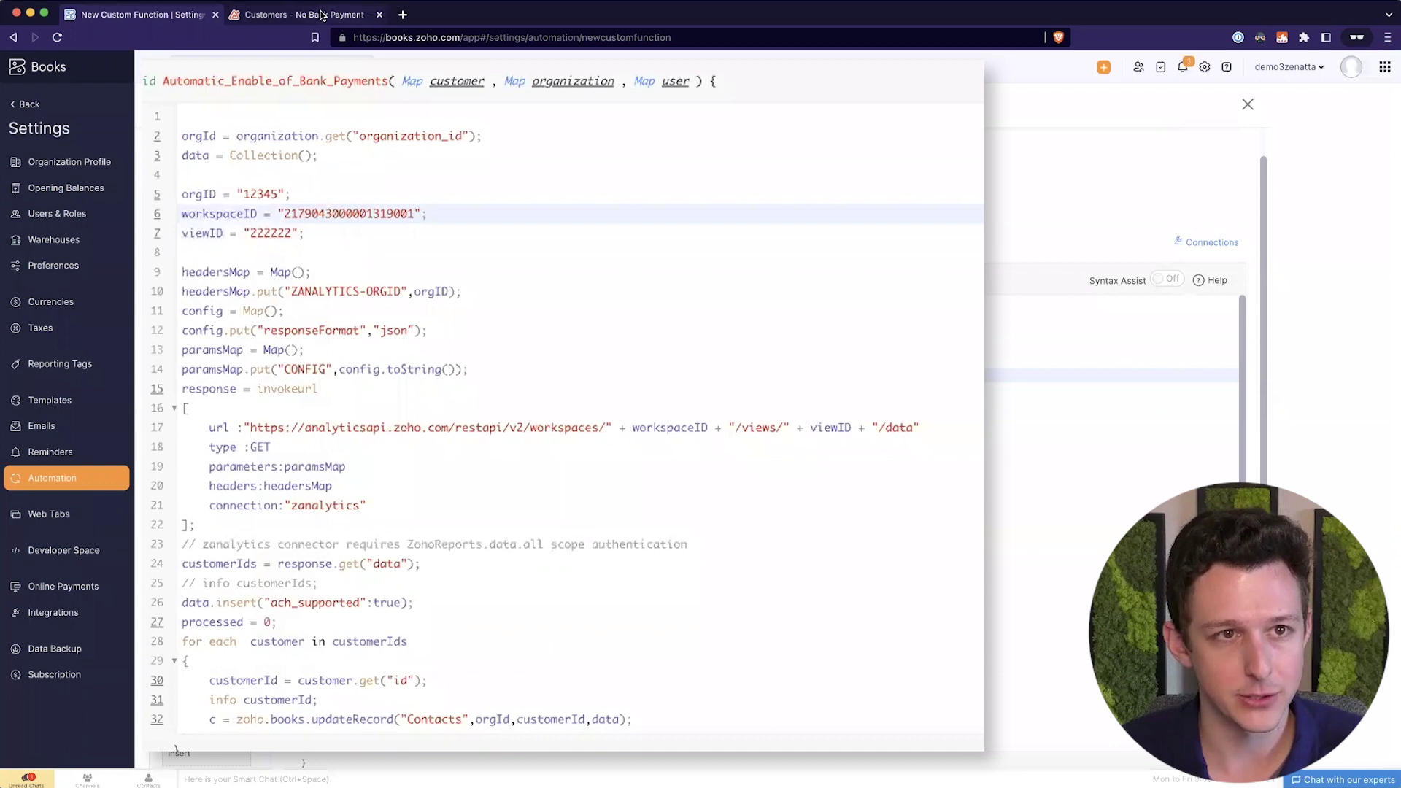
left_click(321, 14)
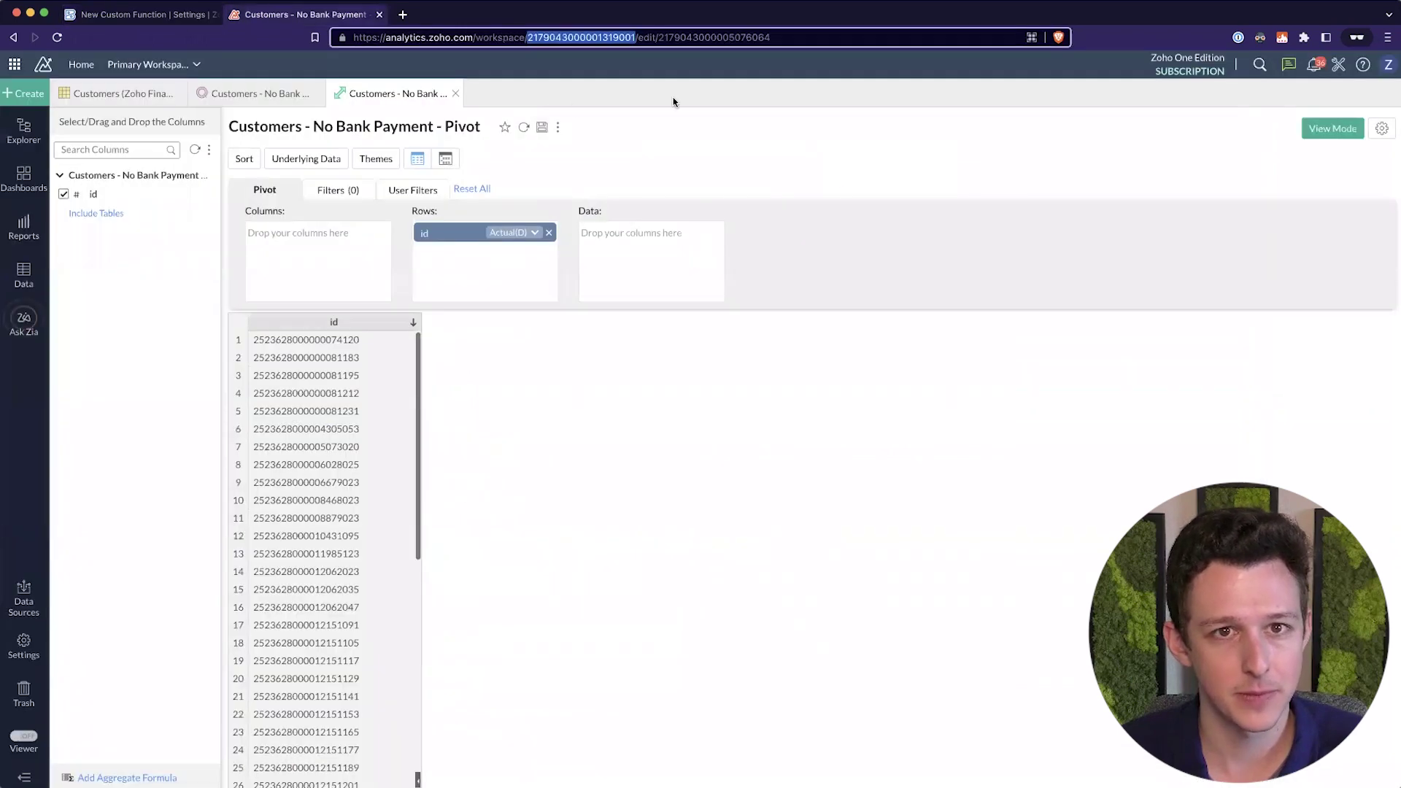
double_click(721, 37)
key("ctrl+c")
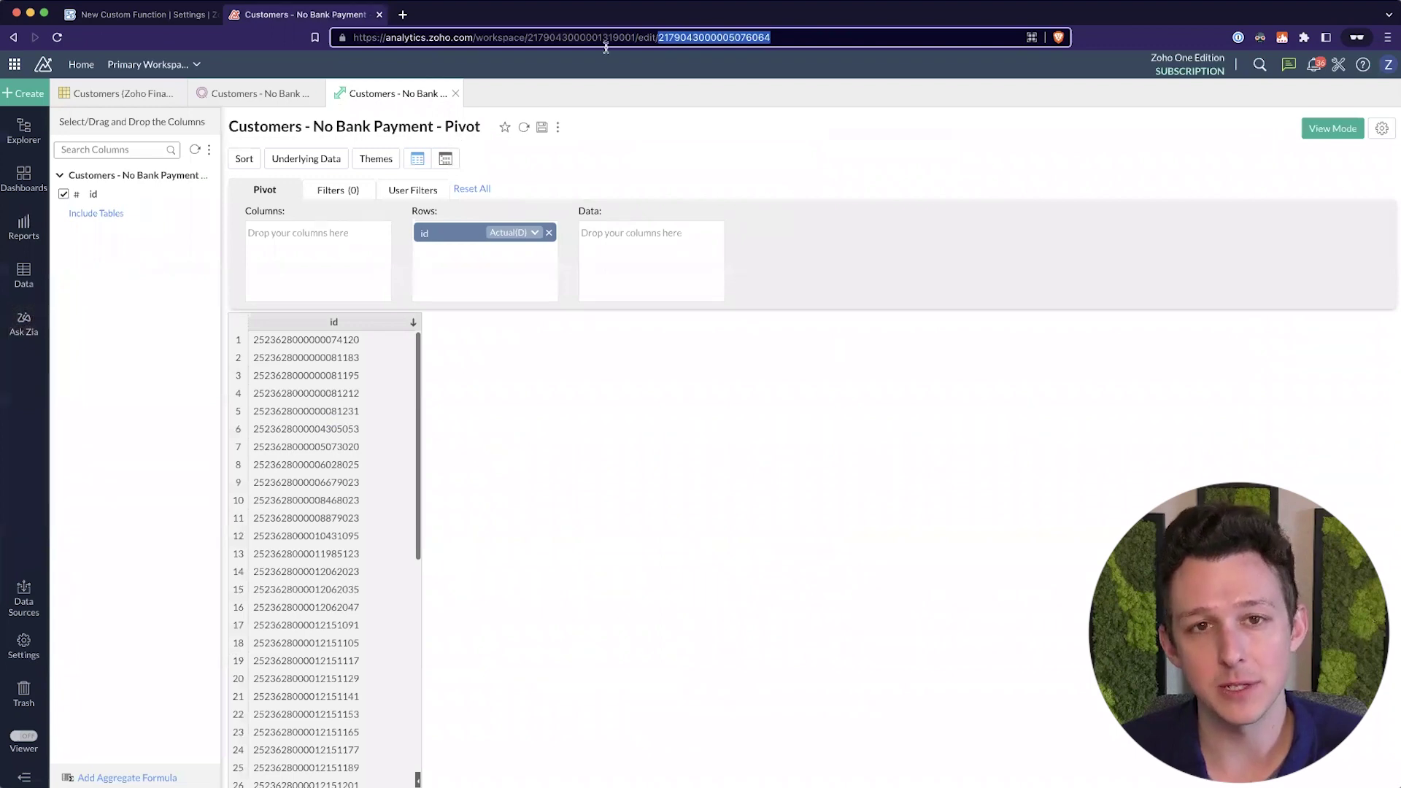
left_click(138, 14)
double_click(274, 232)
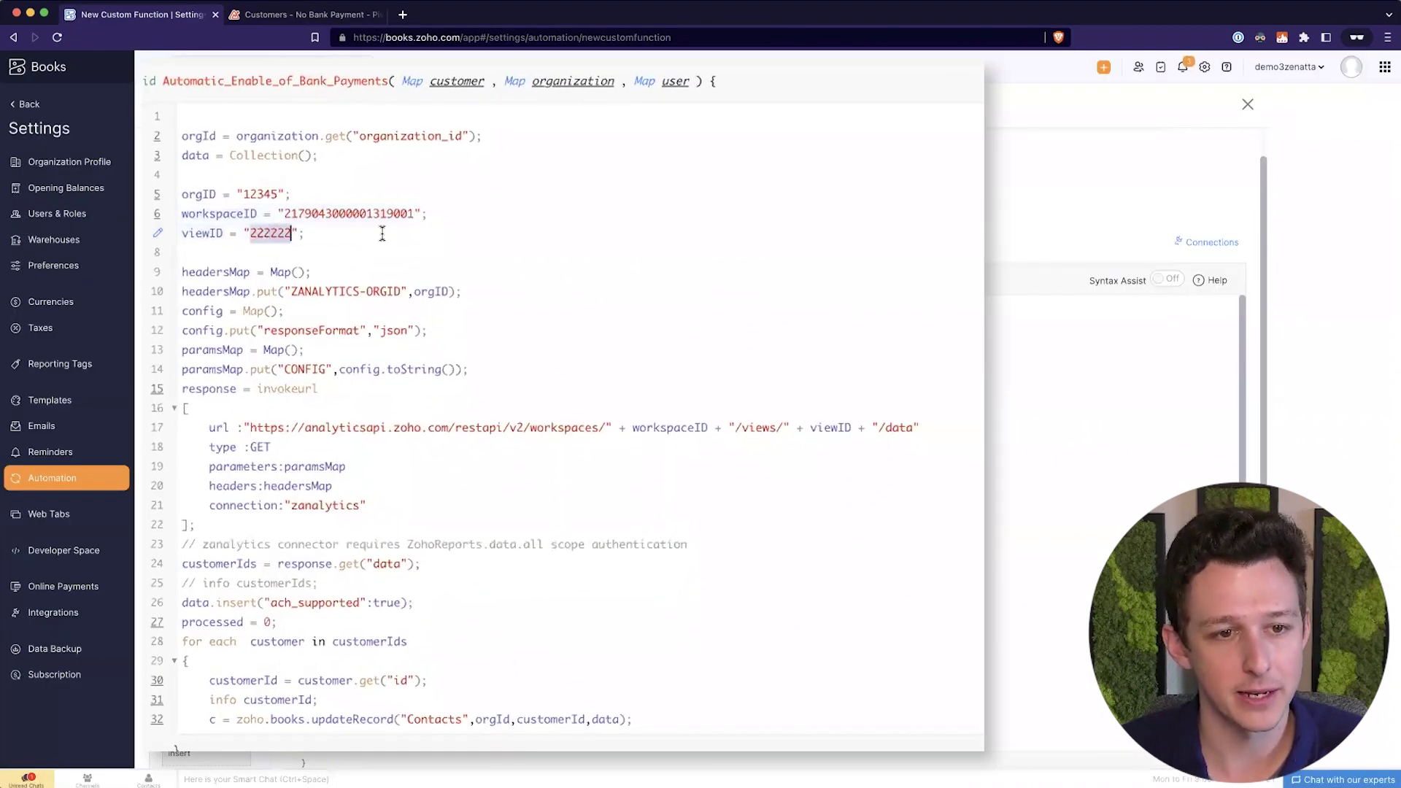
key("ctrl+v")
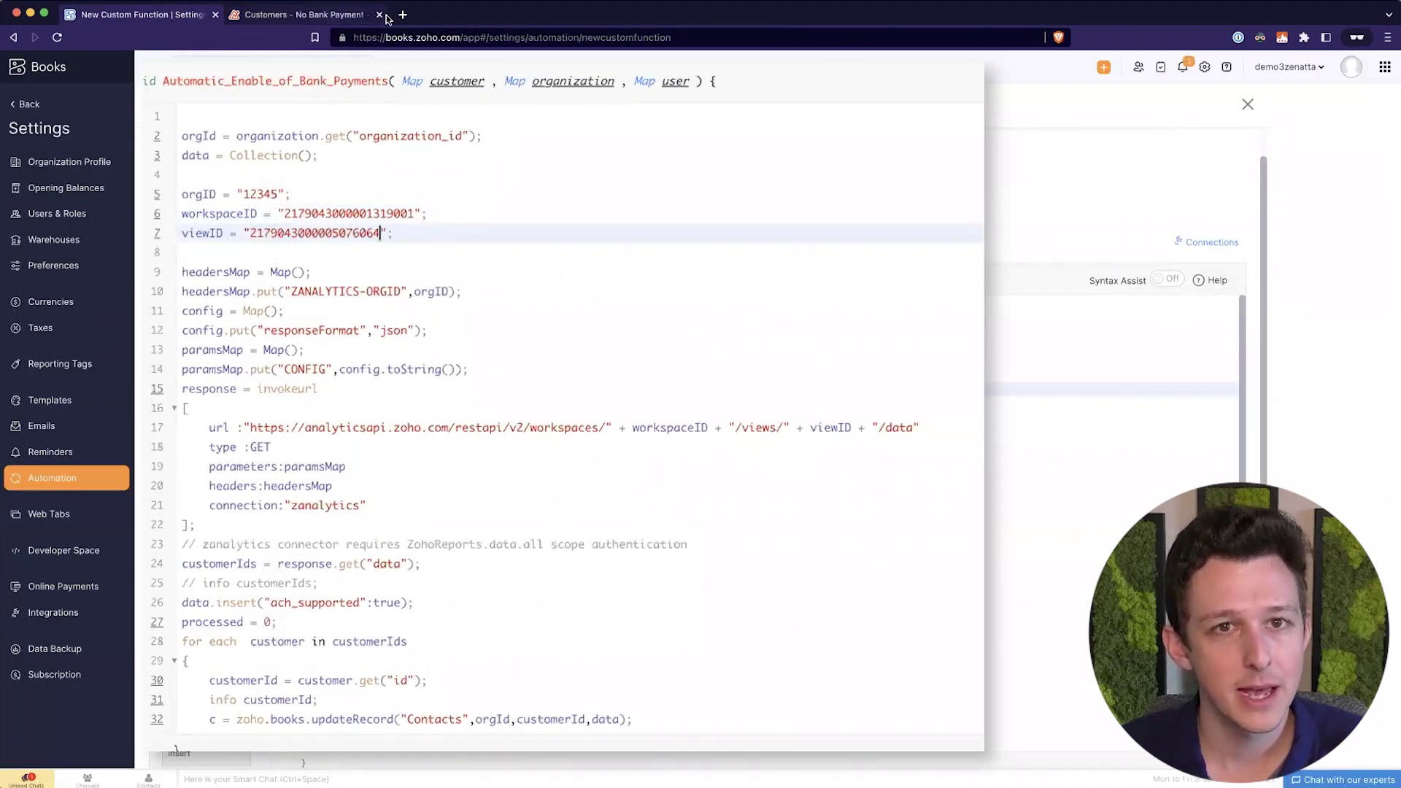
left_click(329, 14)
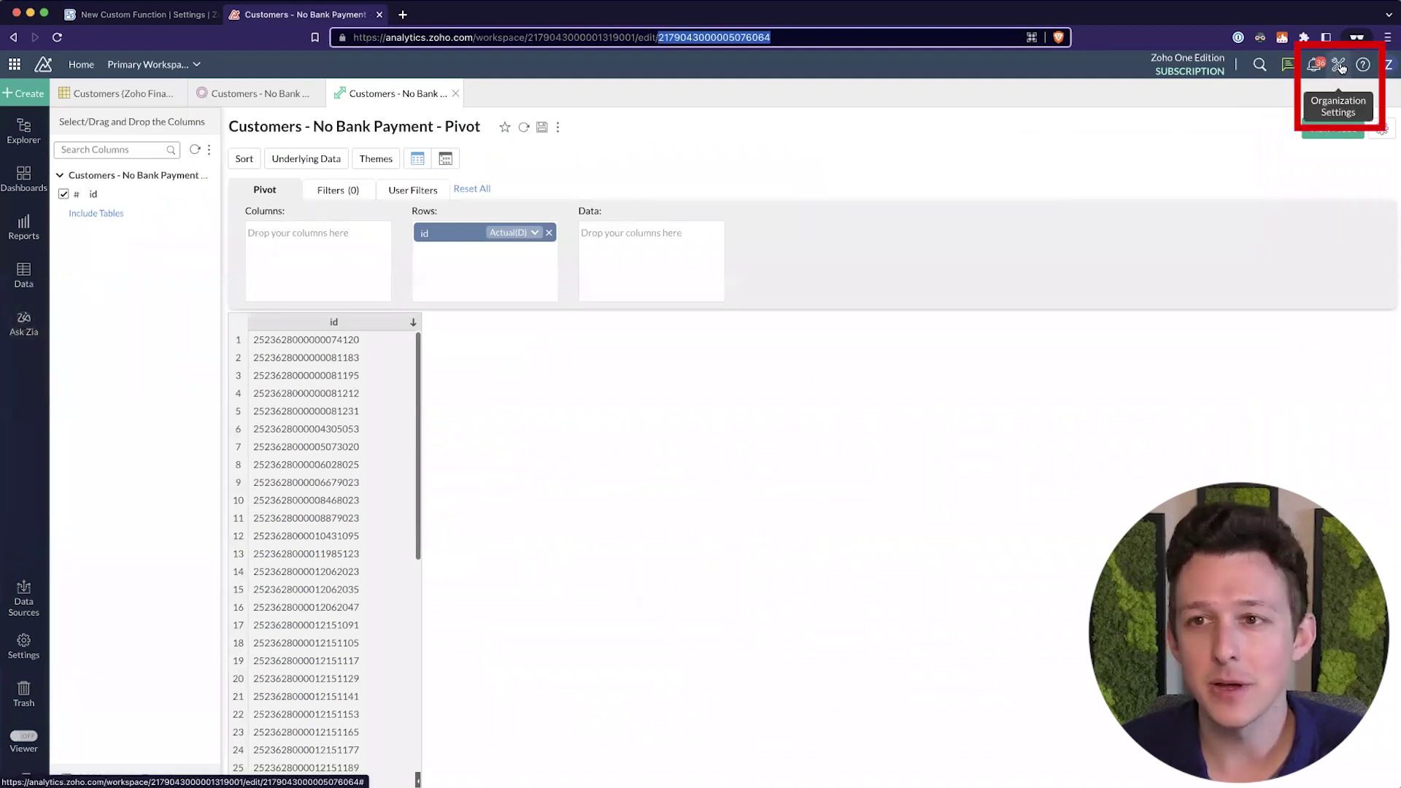
- Paste the organisation ID from the Analytics plan page URL over 12345 on line 5
left_click(1341, 67)
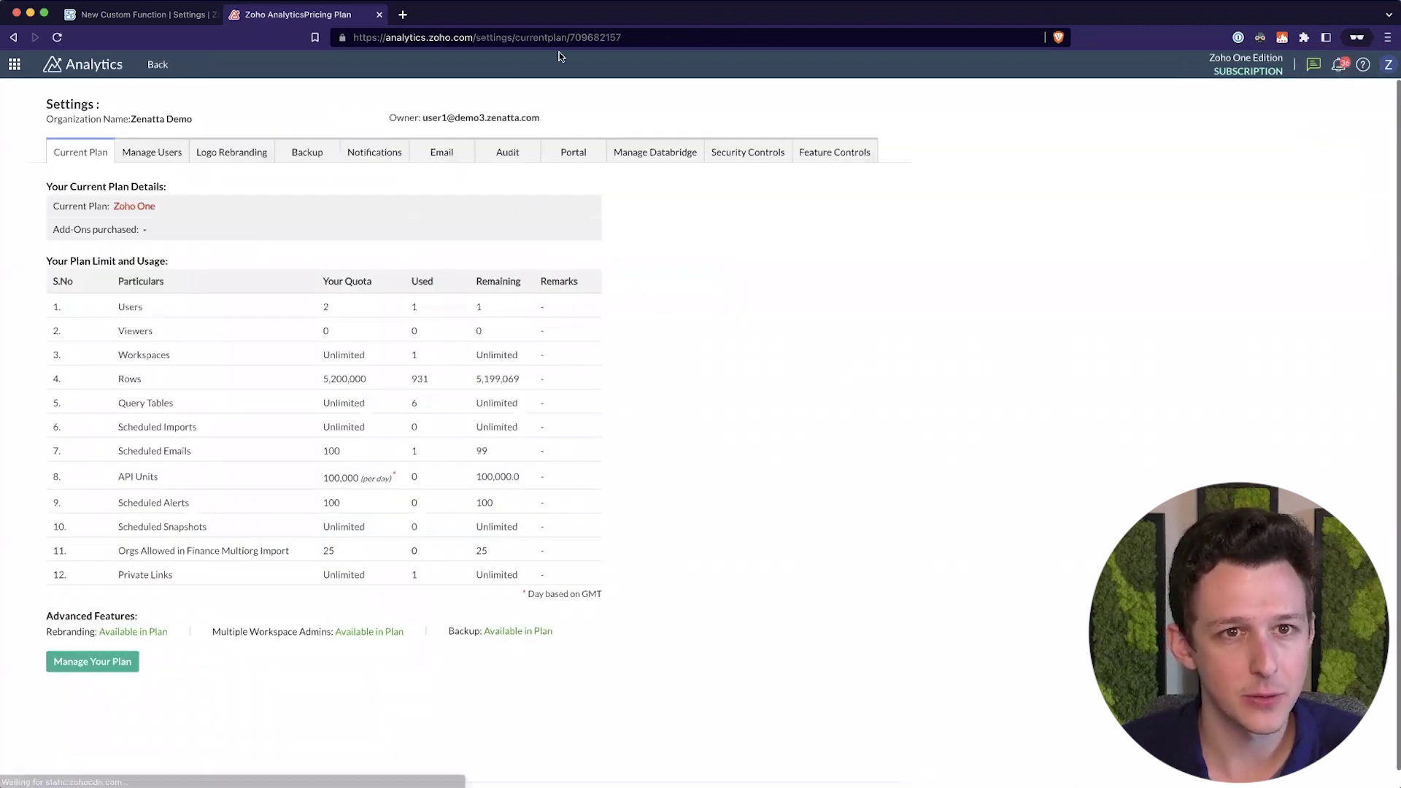
left_click_drag(570, 37, 649, 38)
key("super+c")
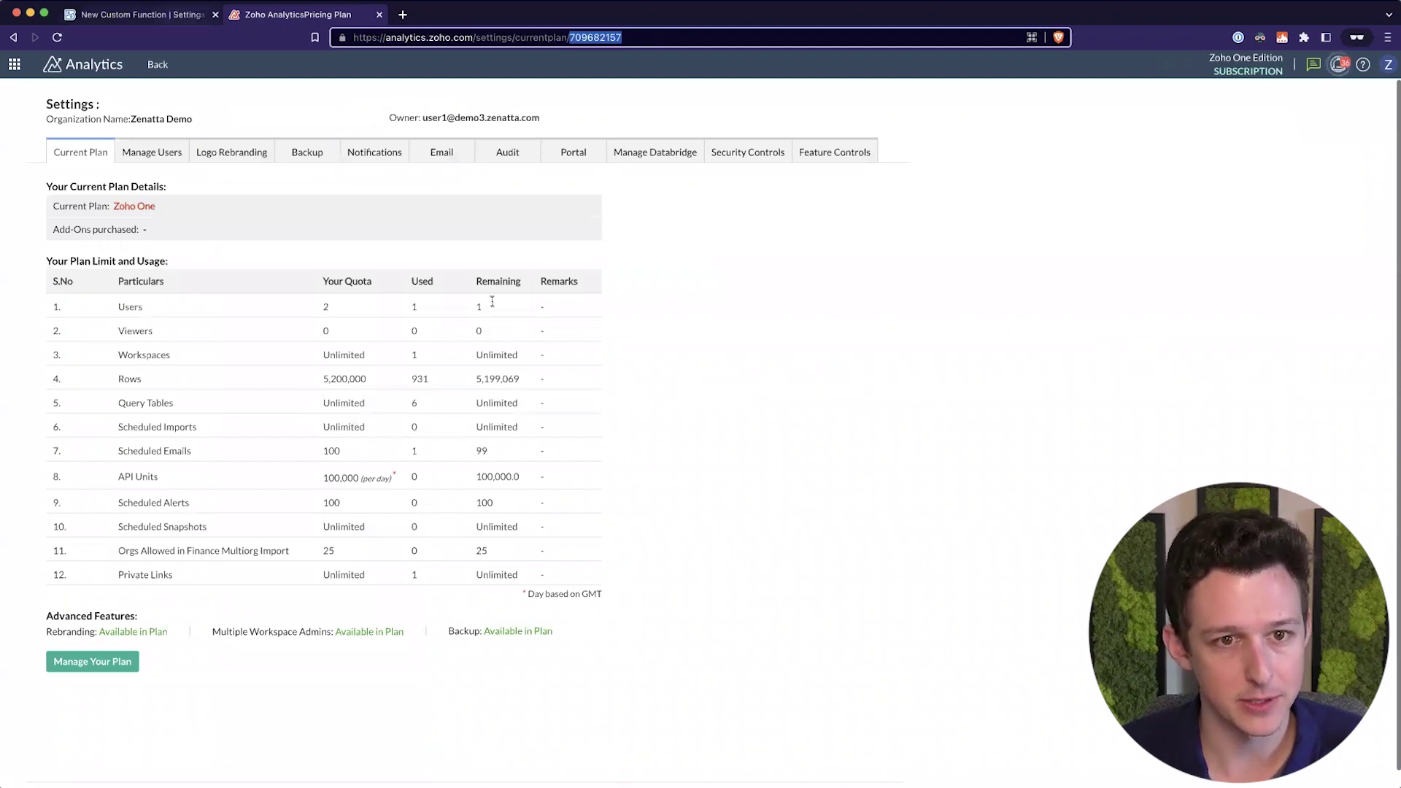
left_click(145, 14)
double_click(254, 193)
key("super+v")
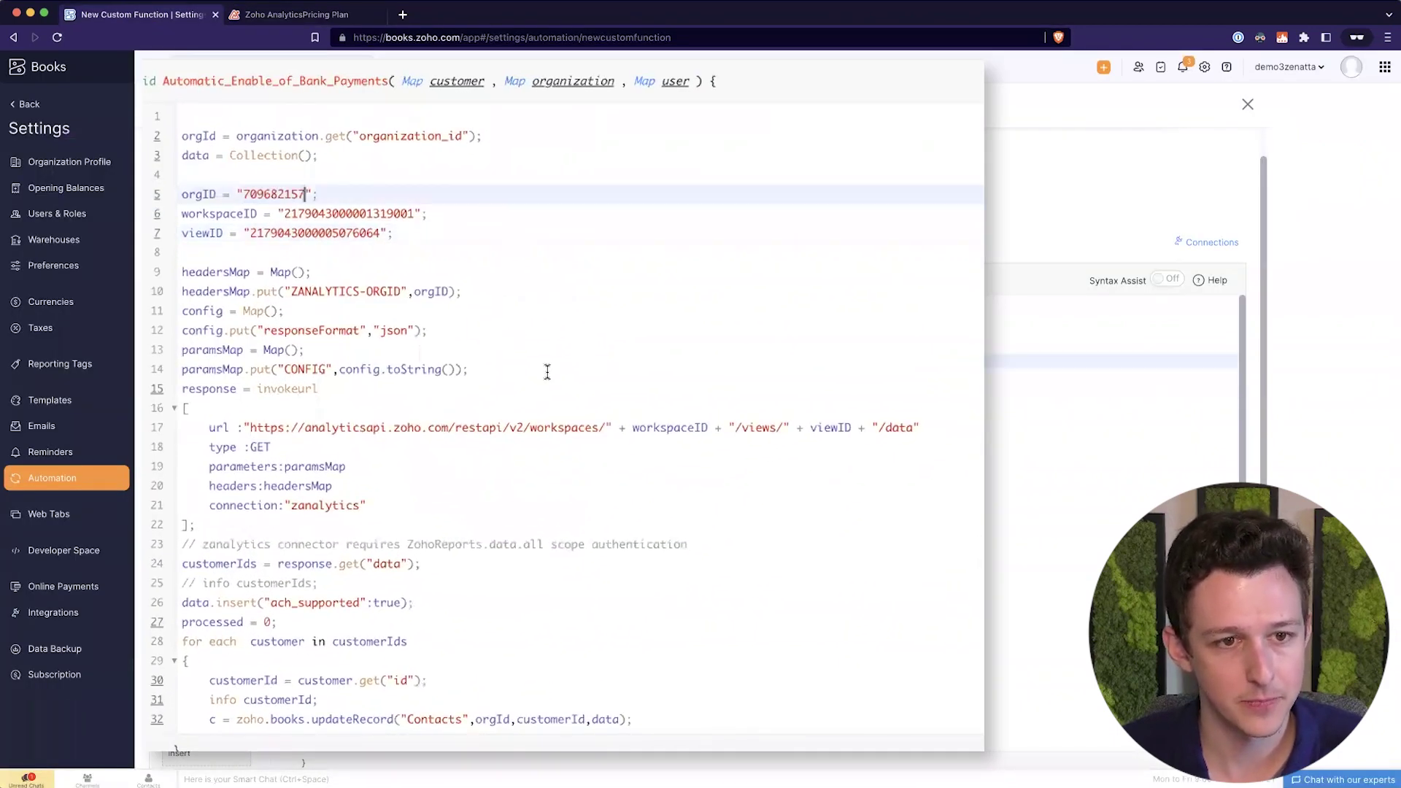
- Review the request-building lines 9 to 22, then return to the Analytics workspace
left_click(547, 372)
scroll(548, 373, "down", 1)
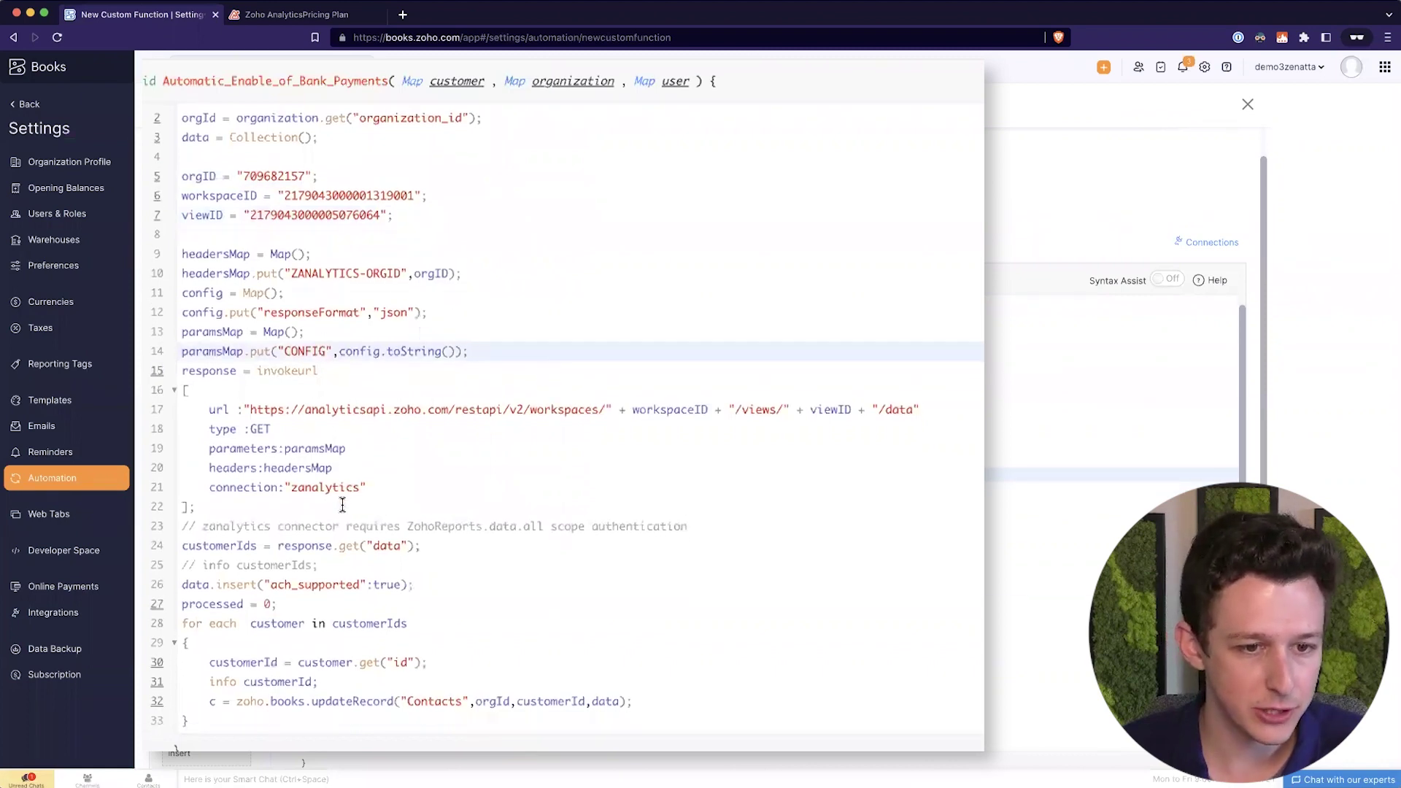
left_click_drag(342, 505, 174, 252)
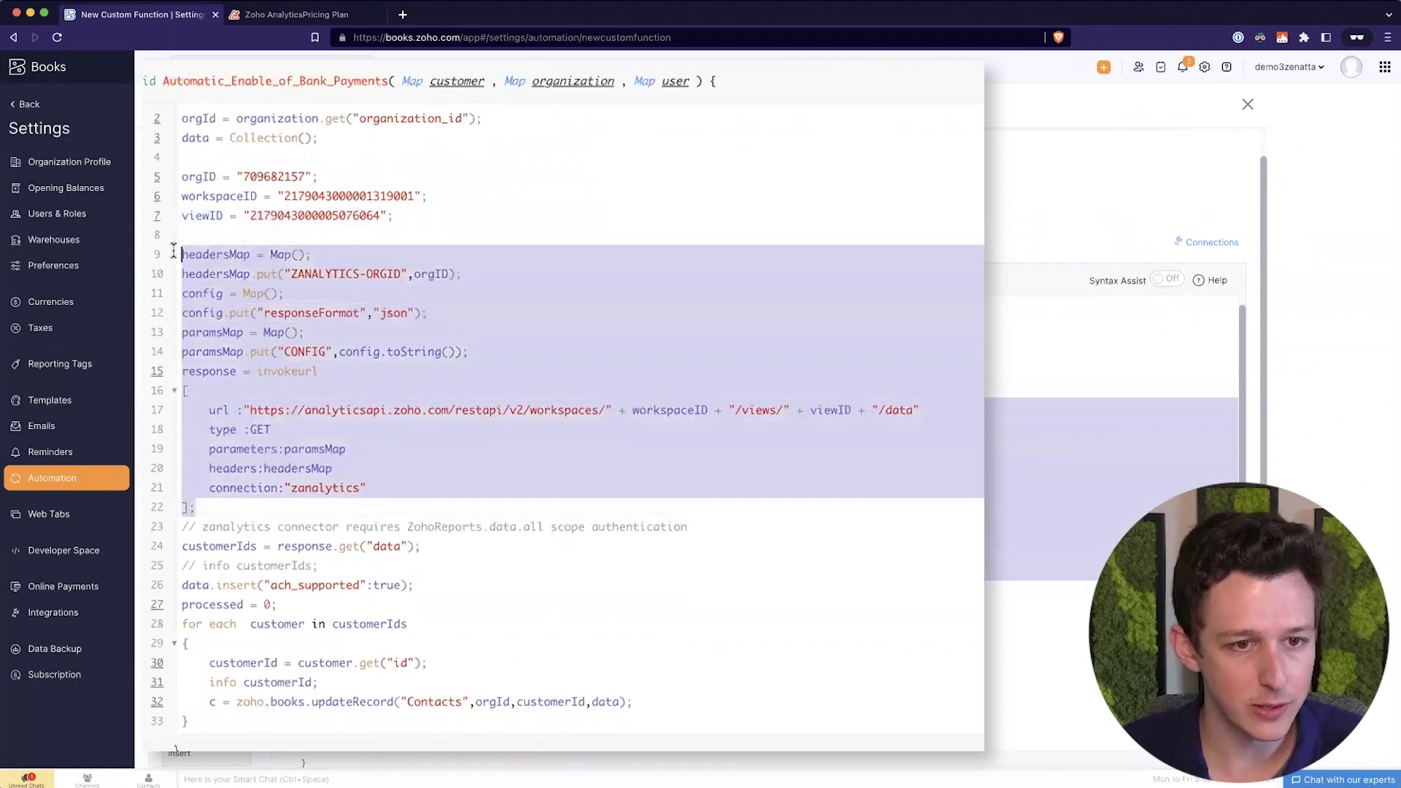
left_click(328, 233)
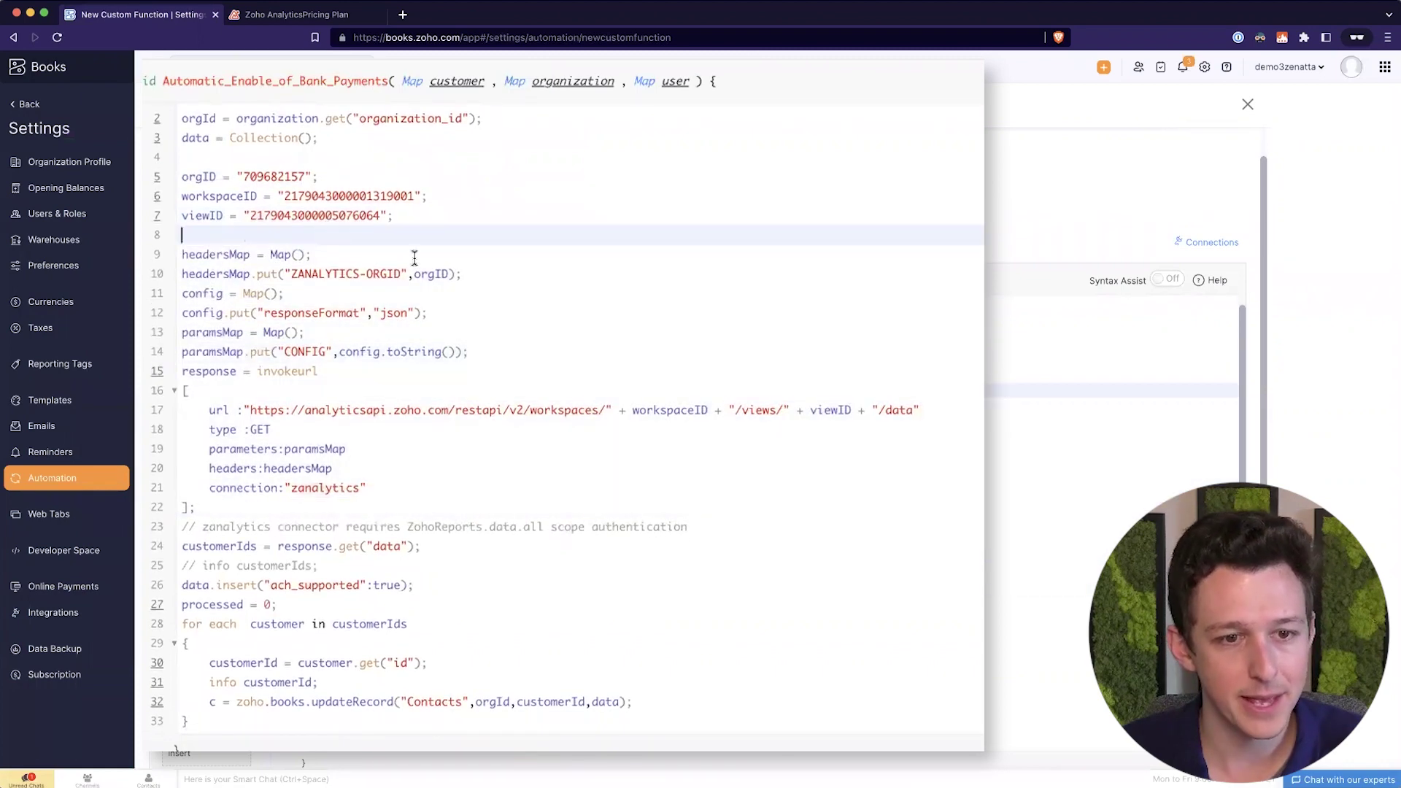
left_click(349, 22)
left_click(165, 66)
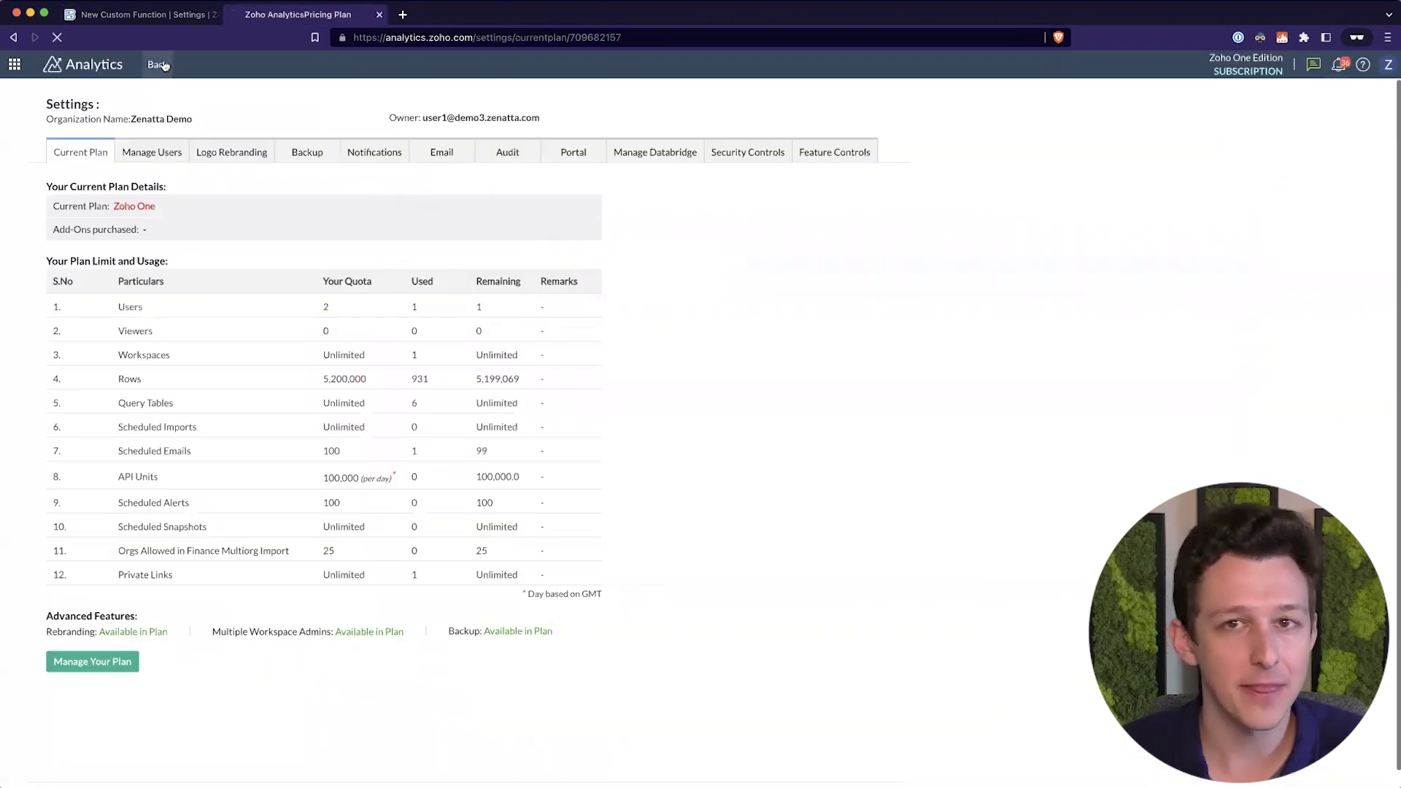
left_click(162, 16)
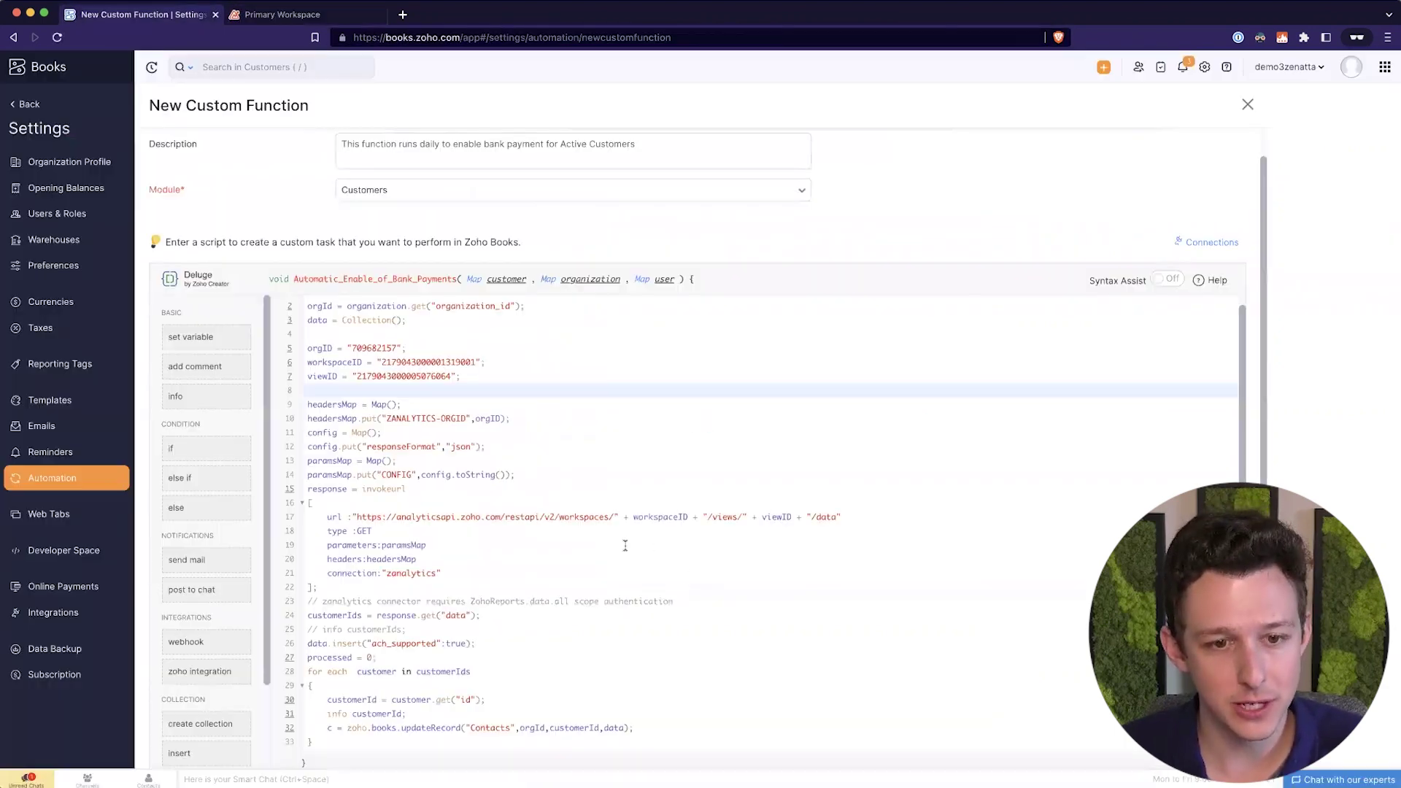
left_click_drag(378, 517, 774, 517)
left_click_drag(612, 517, 792, 517)
left_click(305, 14)
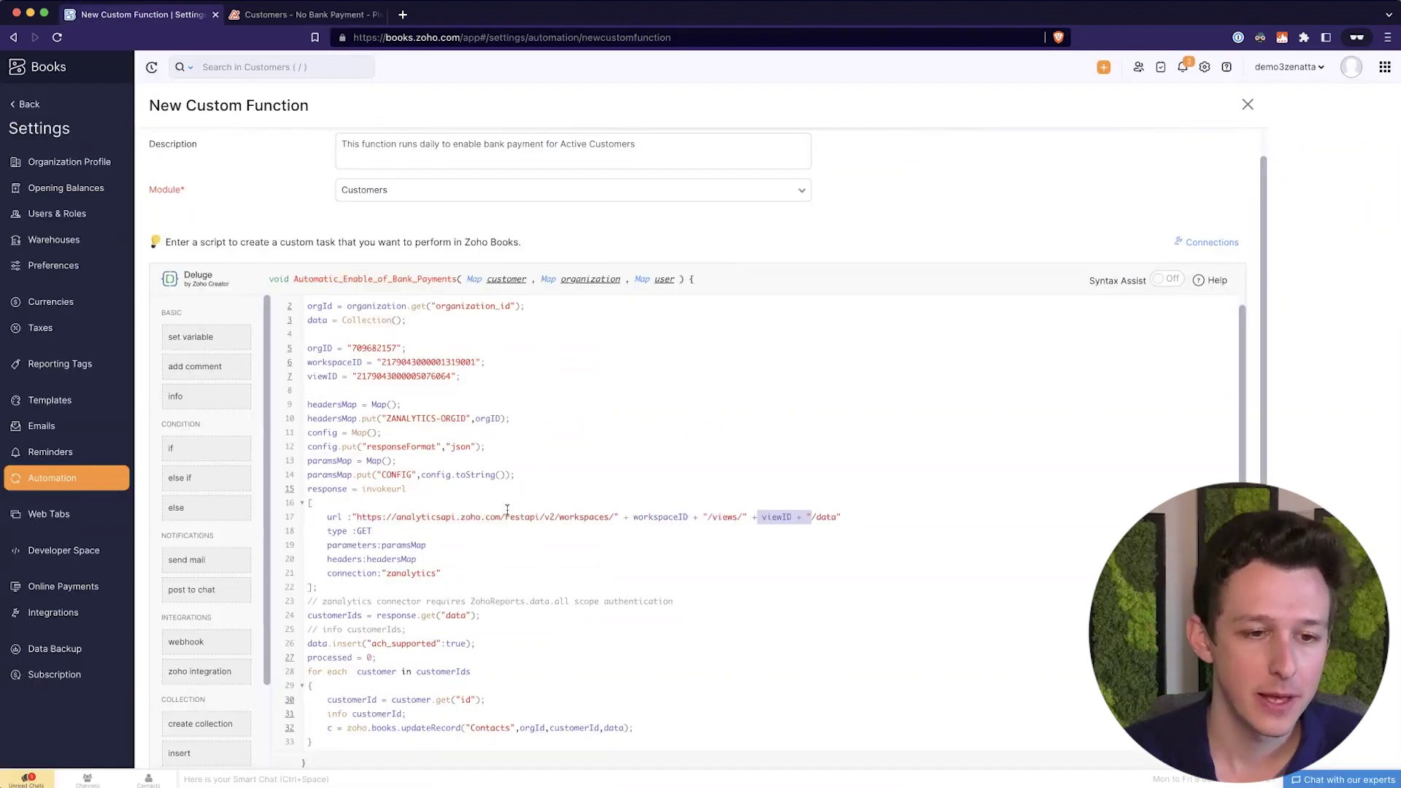
left_click(102, 20)
left_click_drag(399, 744, 368, 558)
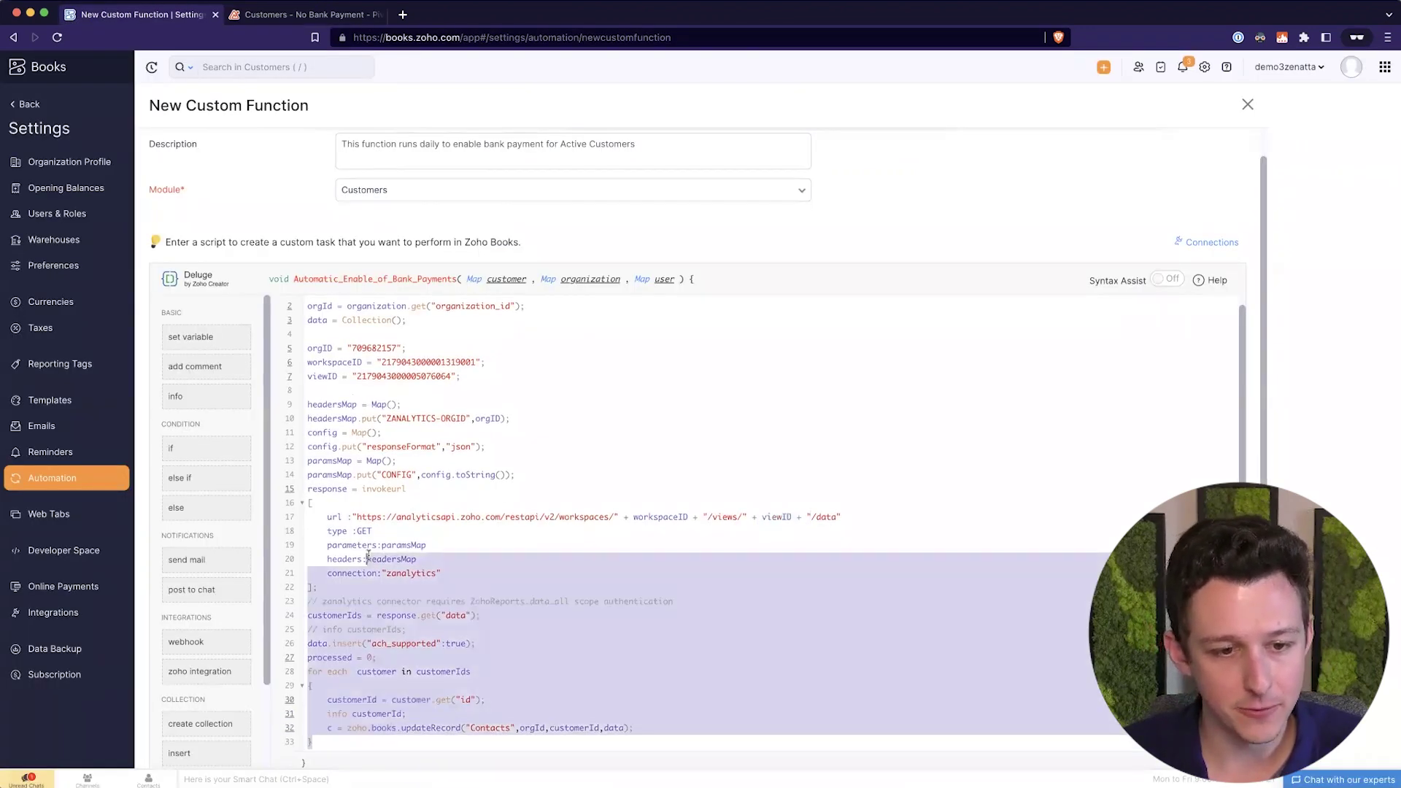
left_click(470, 547)
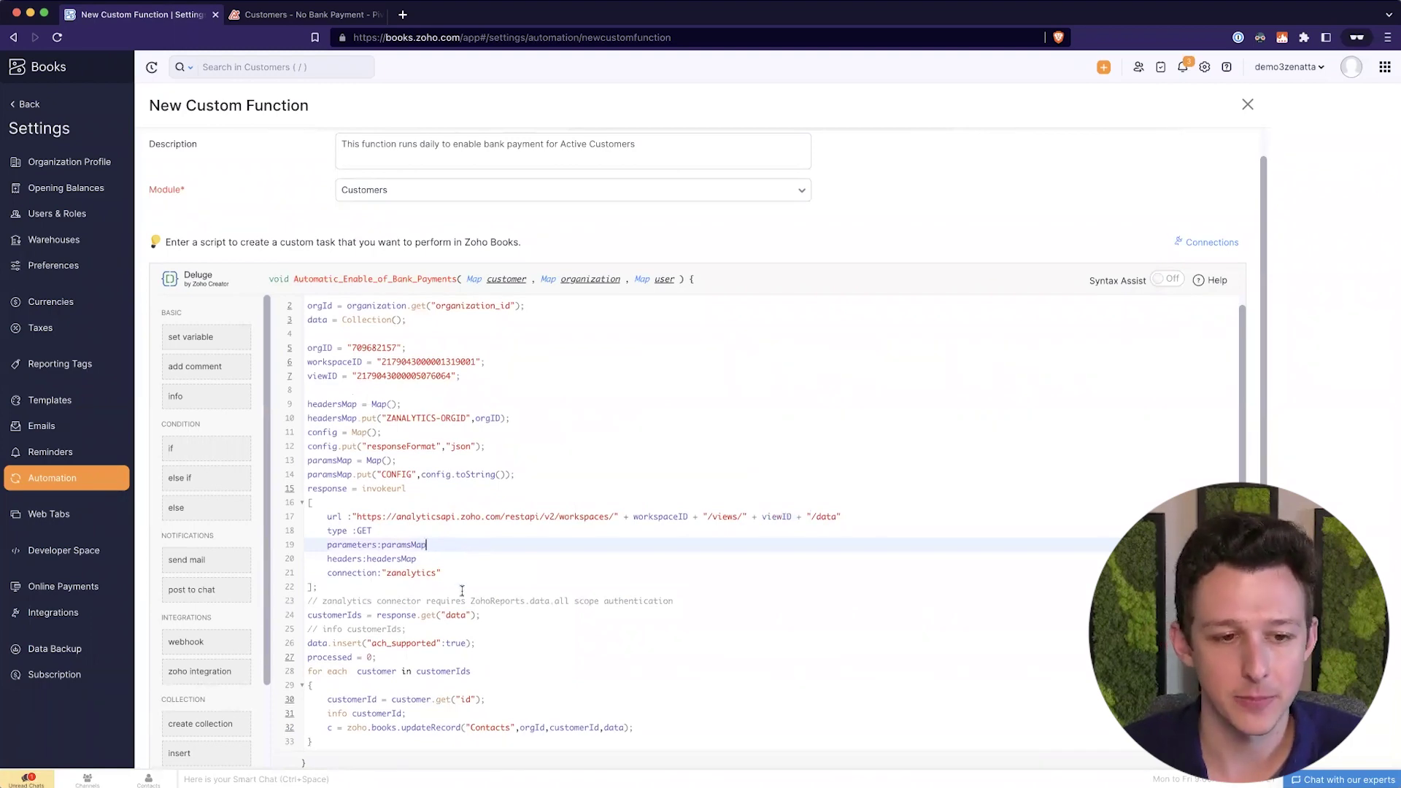
left_click(493, 573)
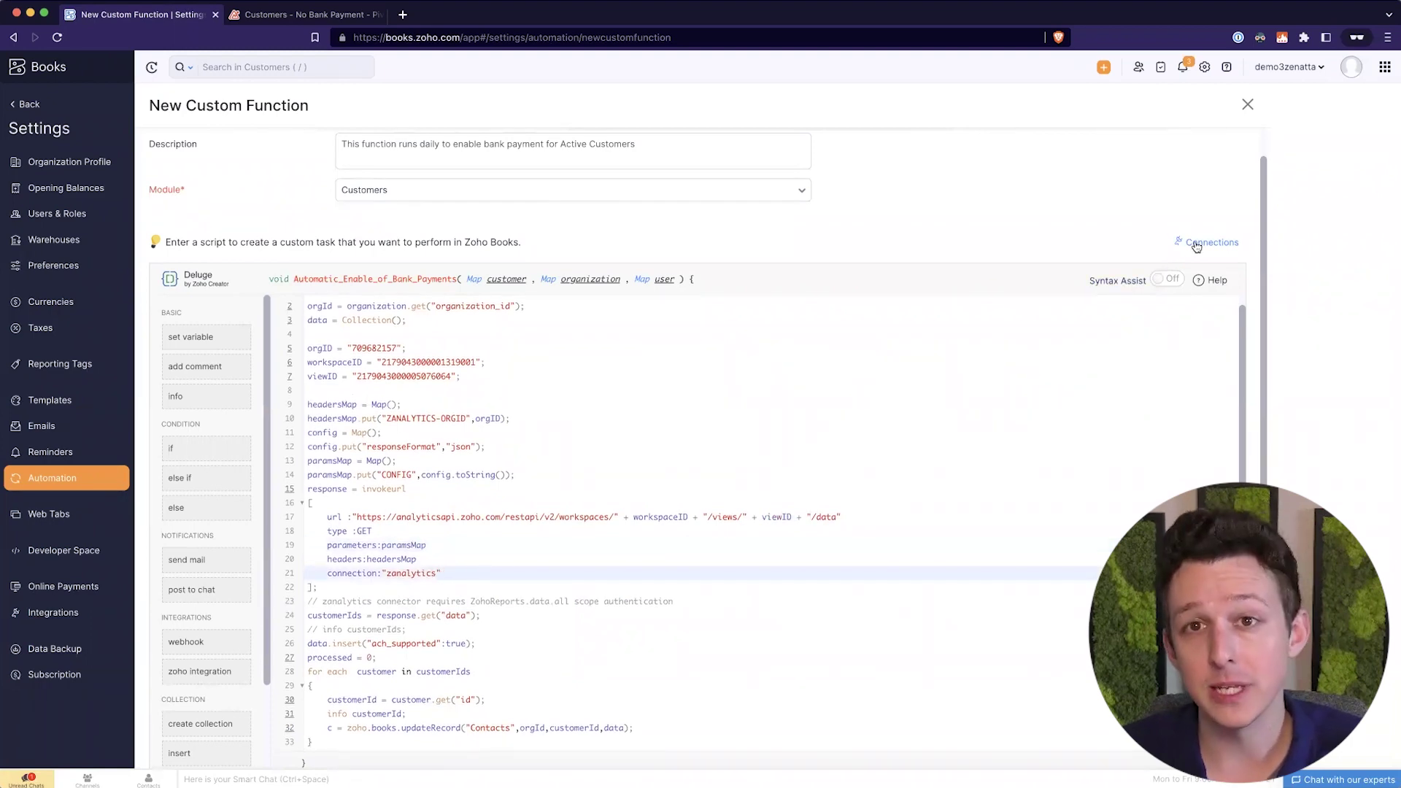
double_click(386, 573)
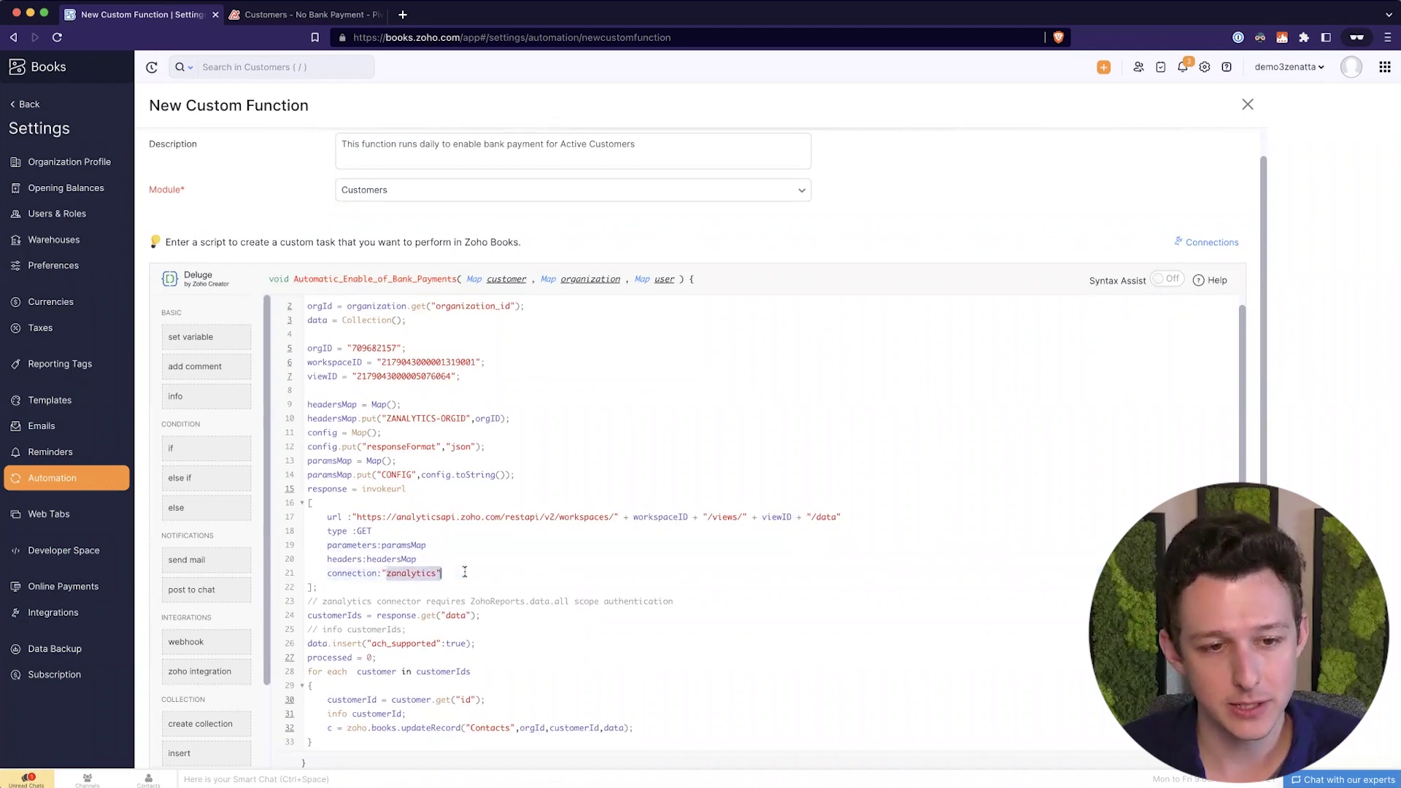
left_click(465, 572)
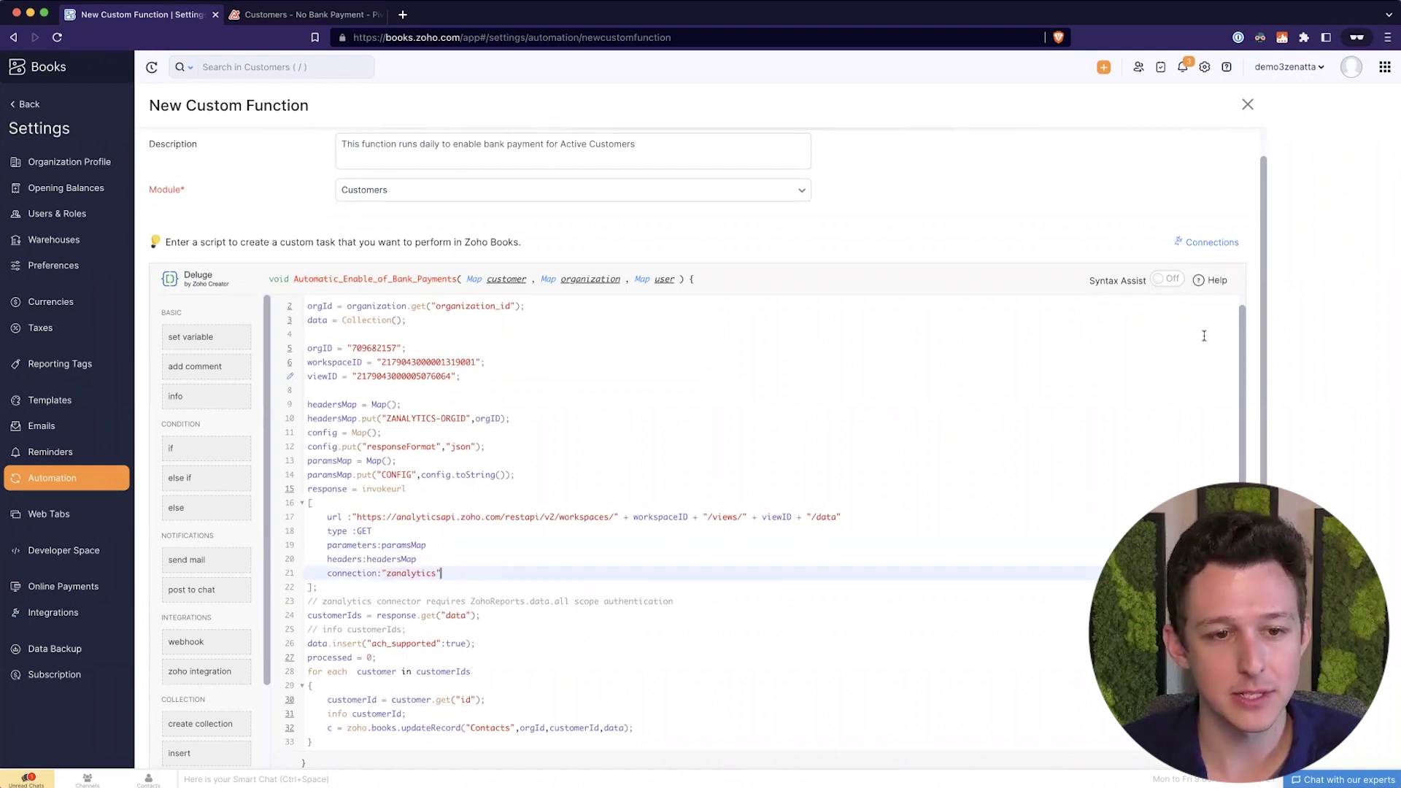
left_click(1209, 243)
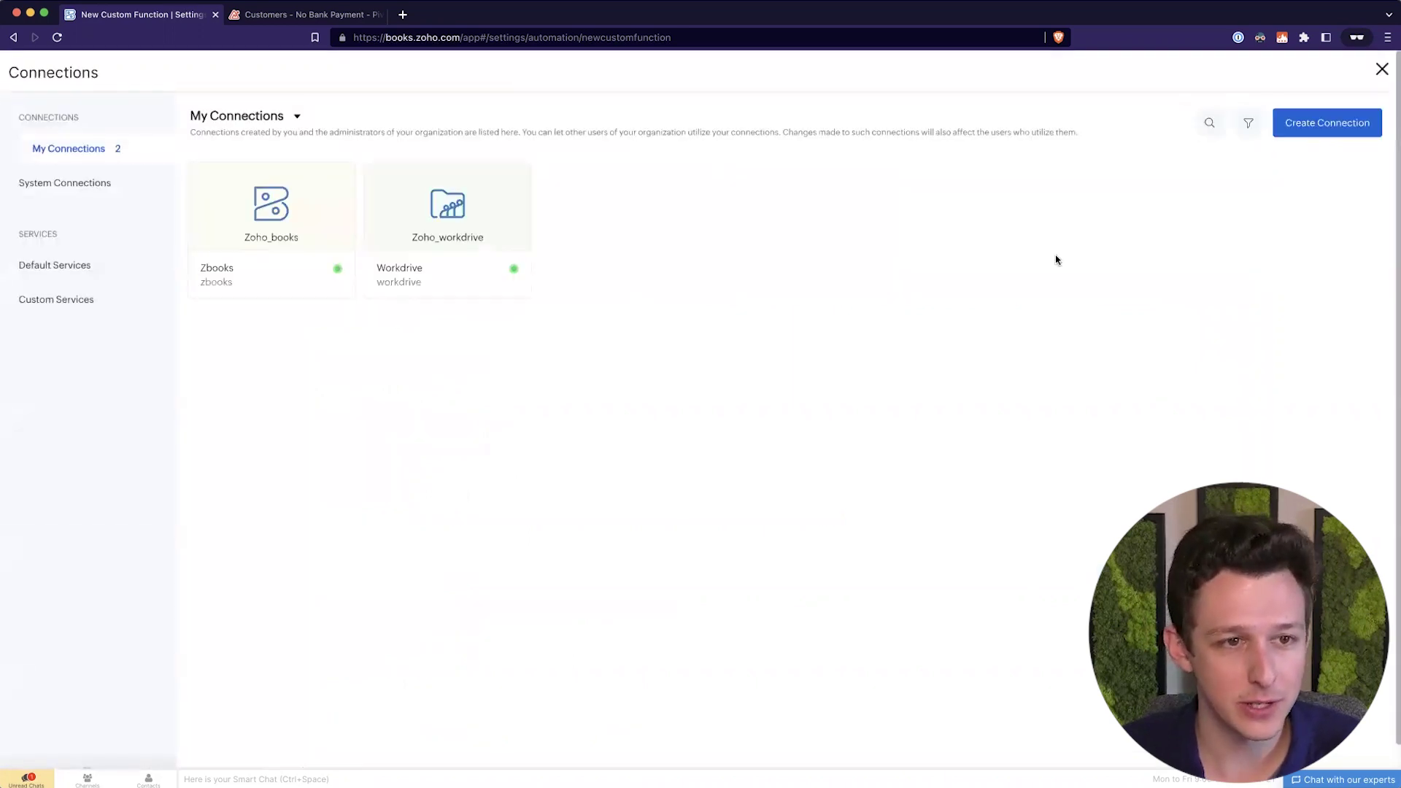
- Start a new connection and choose Zoho Analytics as its service
left_click(1346, 133)
scroll(615, 299, "down", 10)
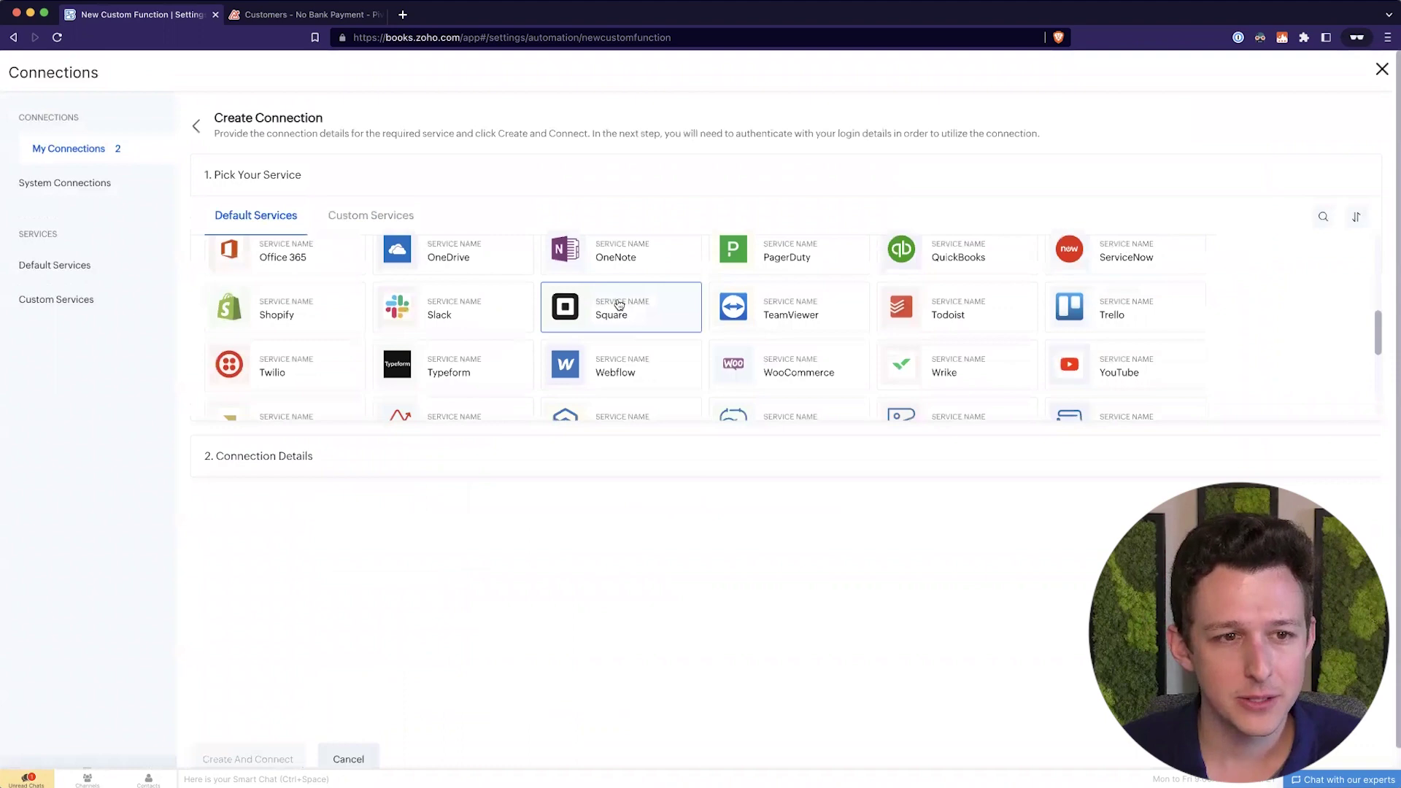
left_click(1324, 217)
type("a")
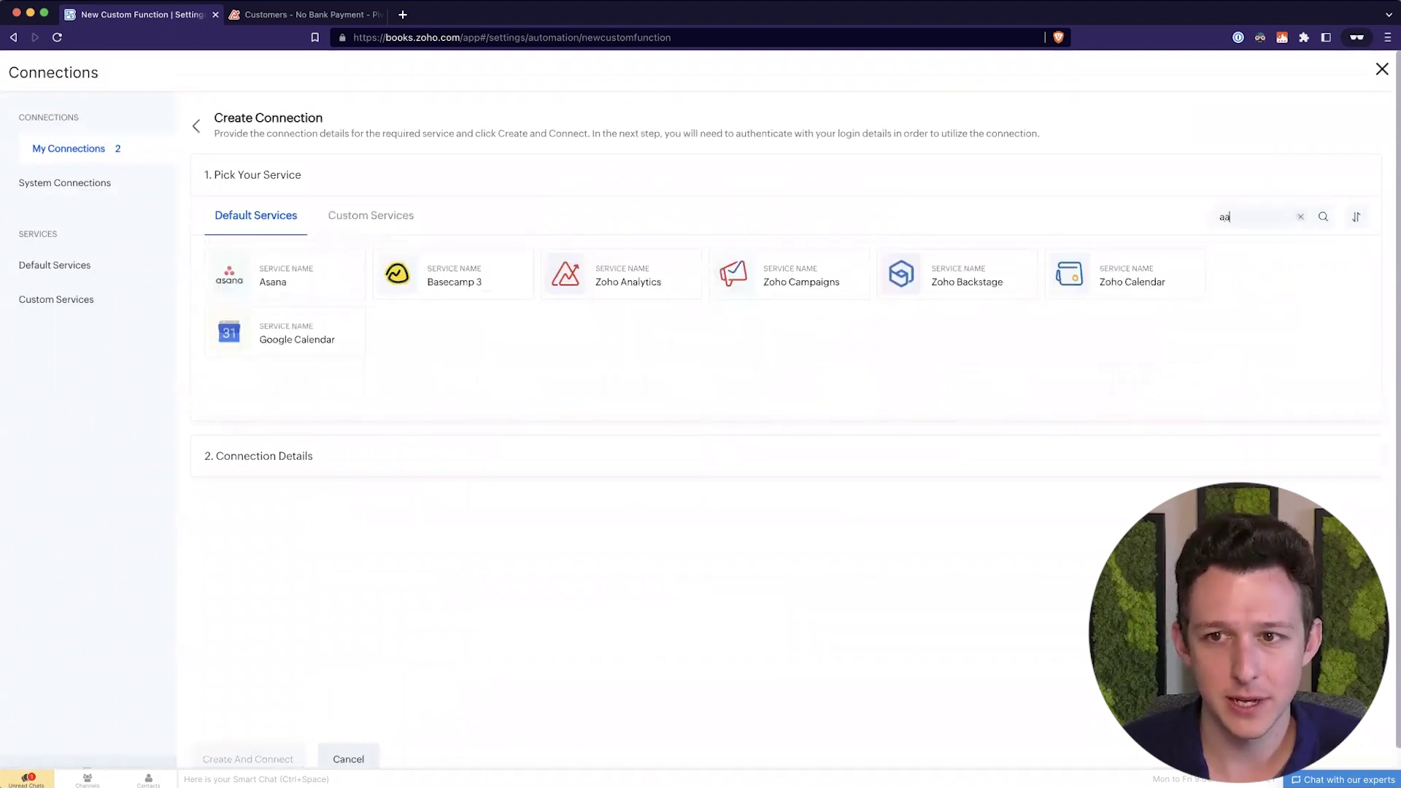
type("na")
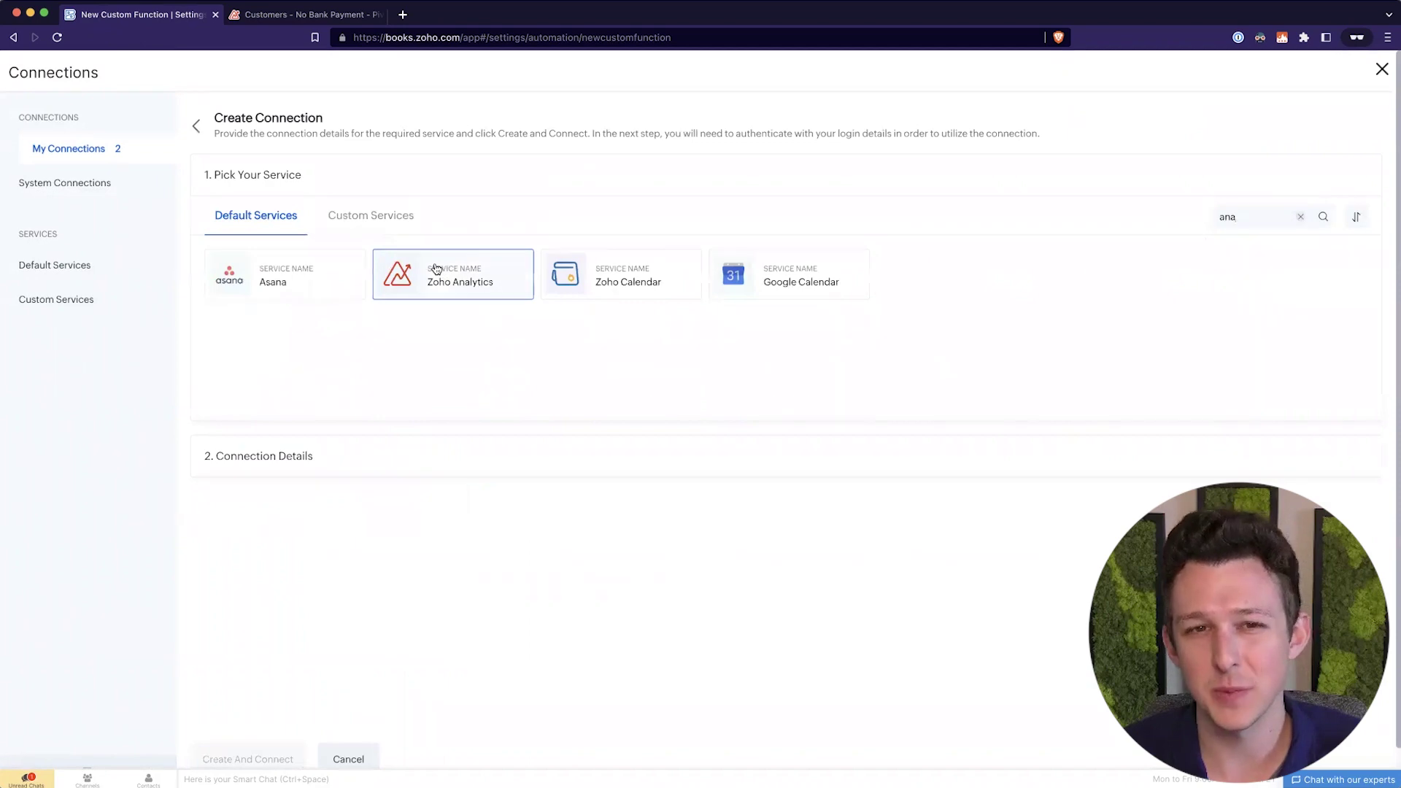
key("BackSpace")
key("BackSpace")
key("BackSpace")
type("oau")
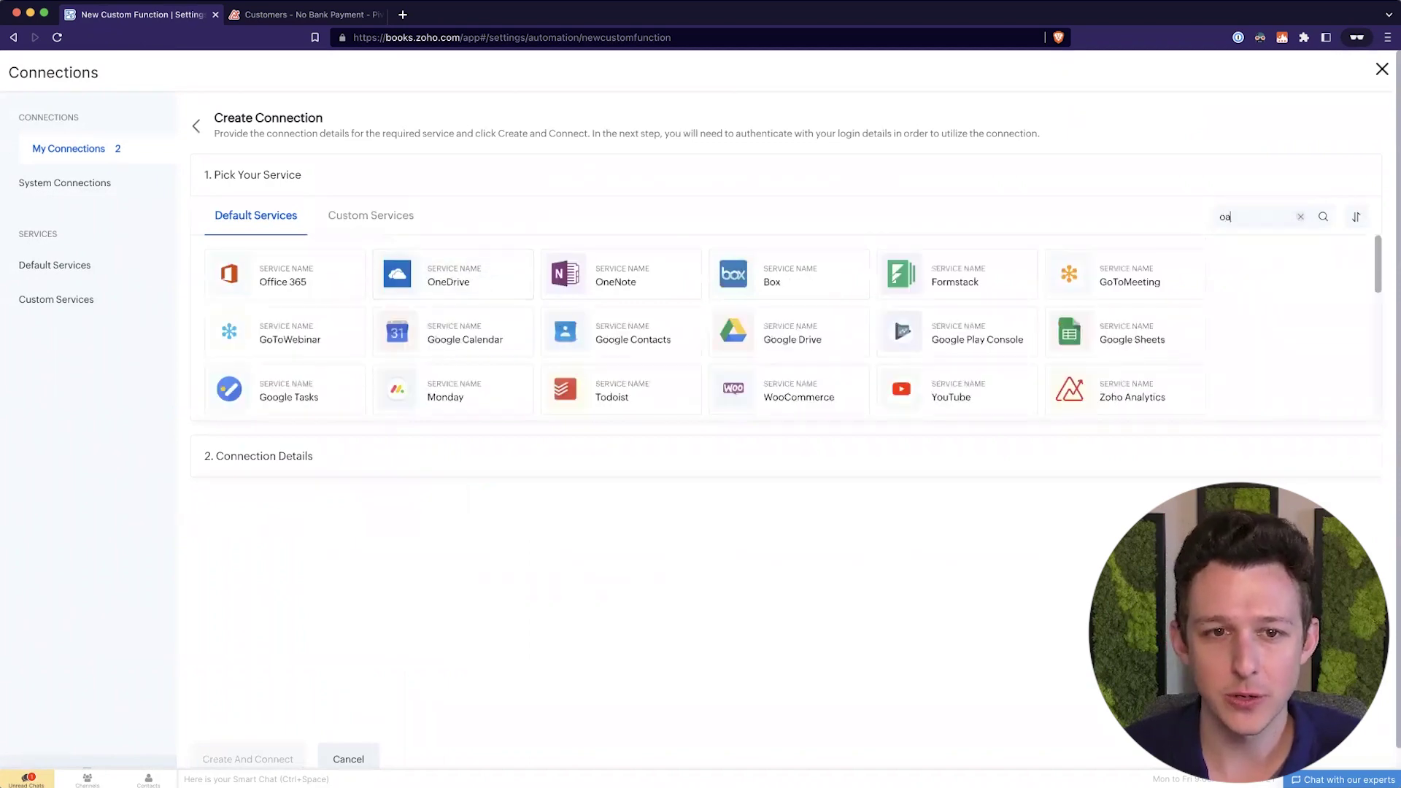
key("BackSpace")
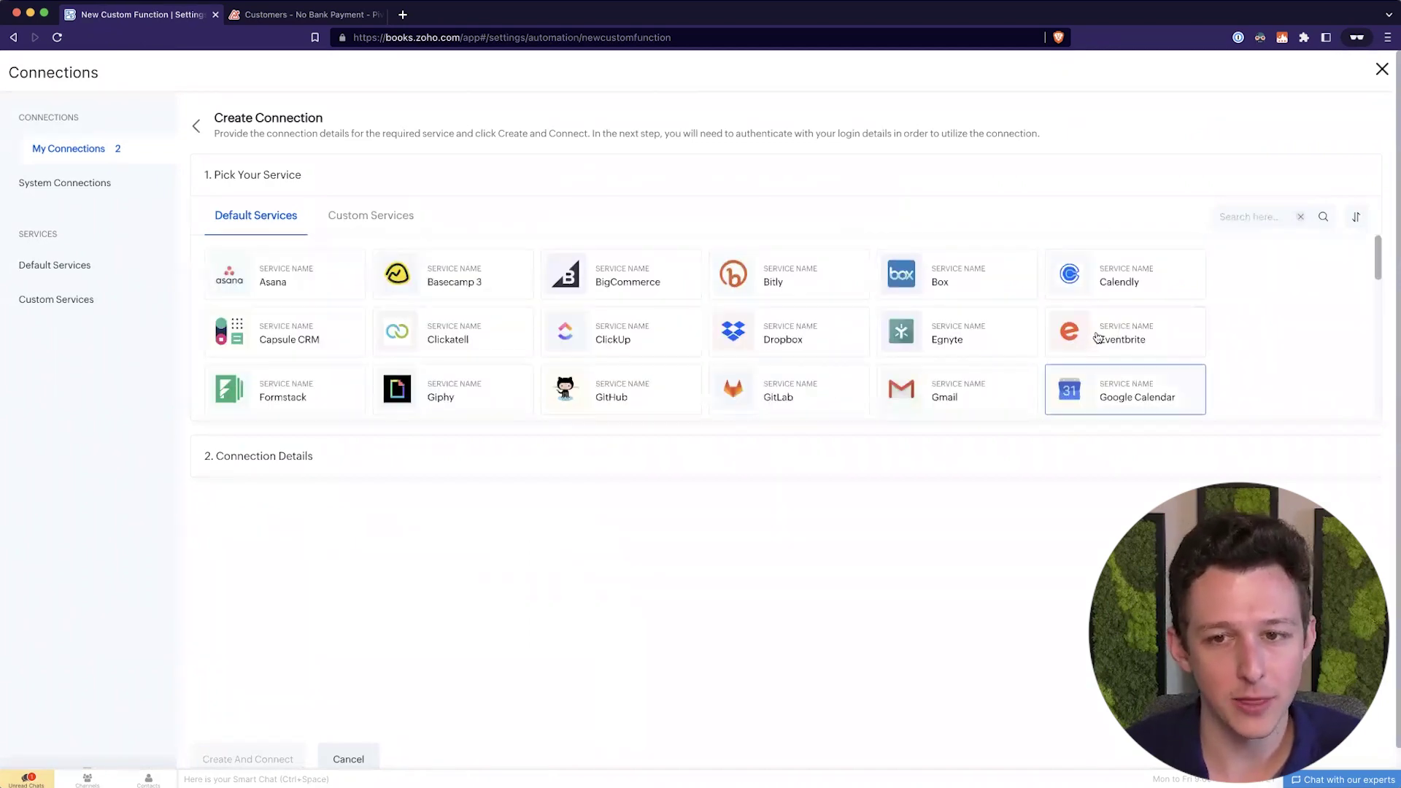
scroll(1098, 337, "down", 10)
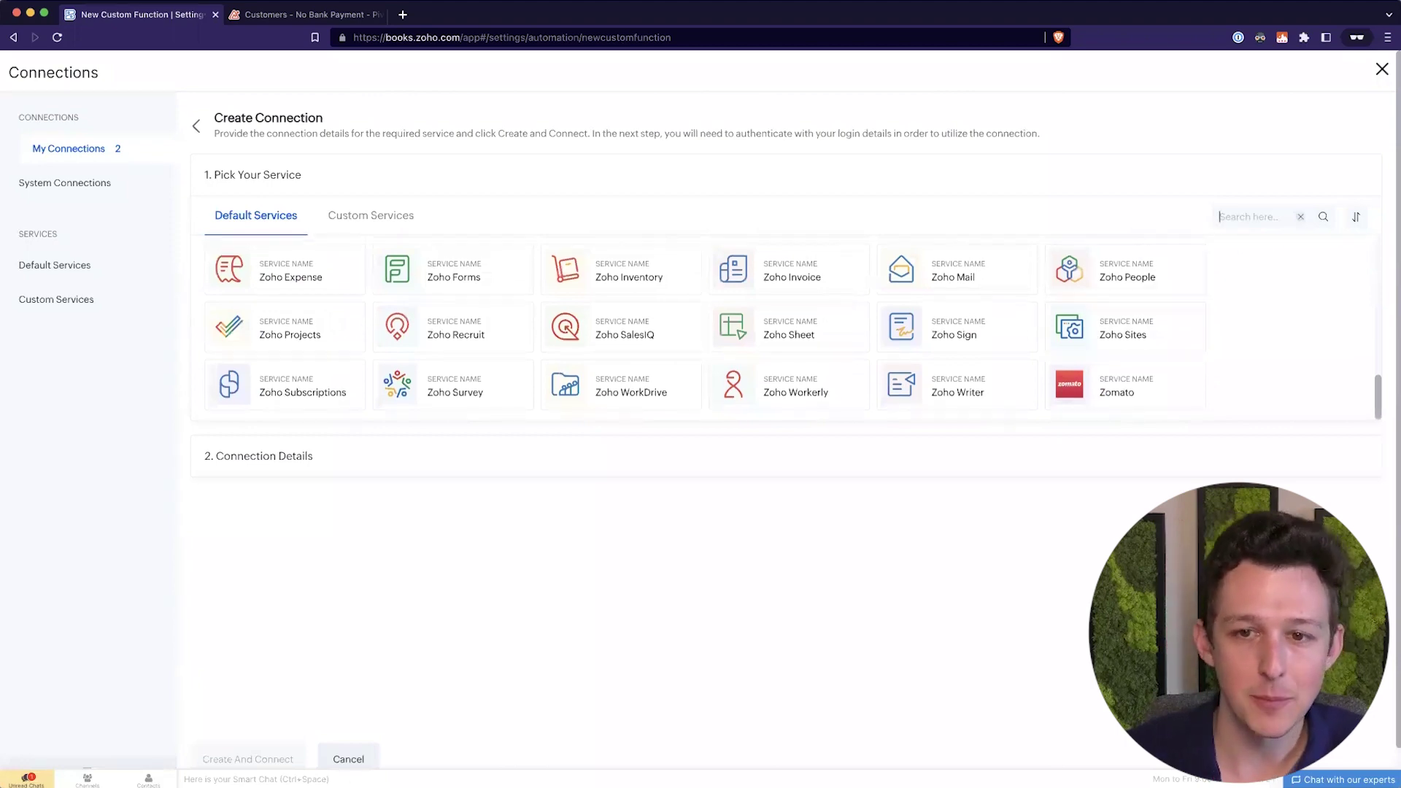
type("ana")
left_click(450, 293)
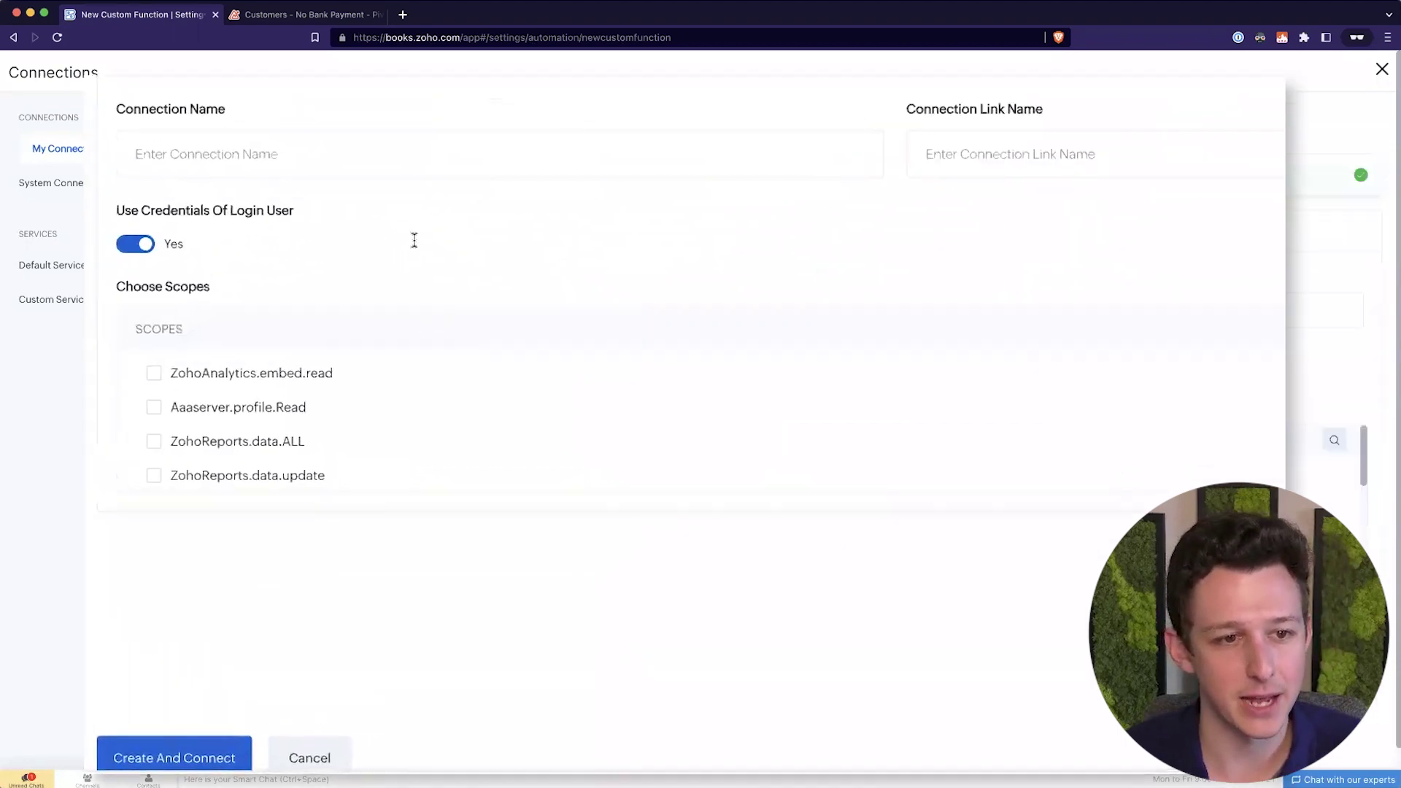
- Name the connection zanalytics with scope ZohoReports.data.ALL, create it and authorise access
type("zanalytics")
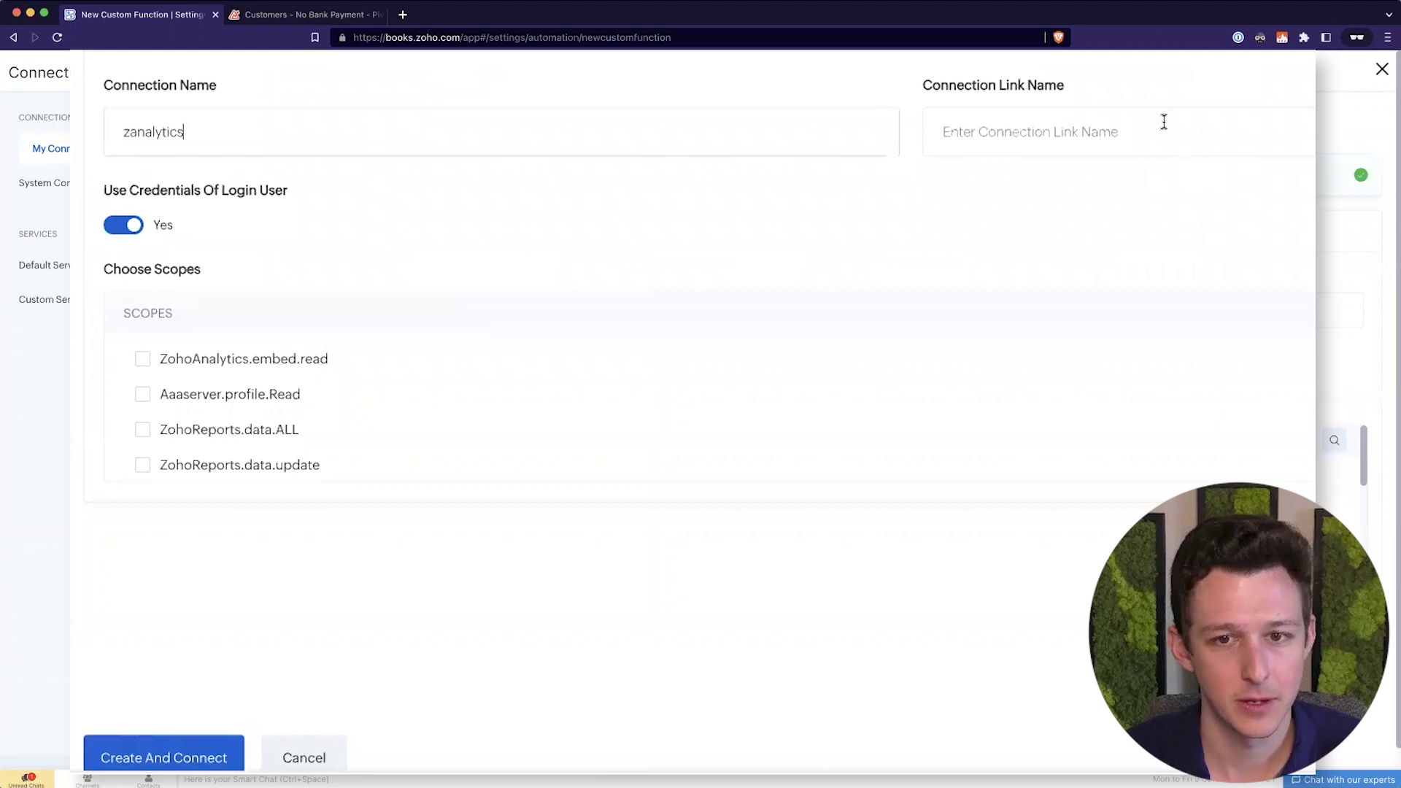
scroll(146, 394, "down", 1)
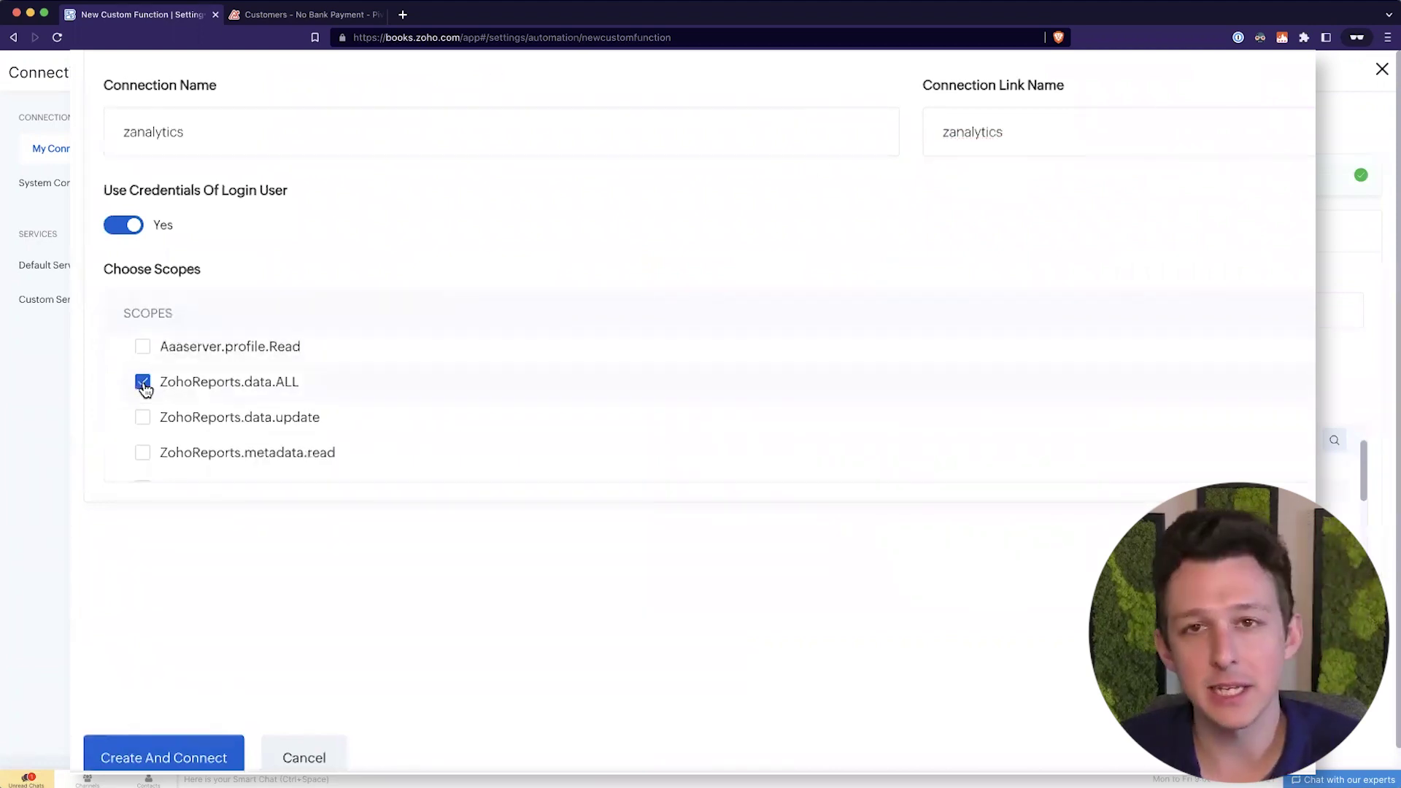
scroll(234, 384, "down", 1)
scroll(238, 385, "up", 2)
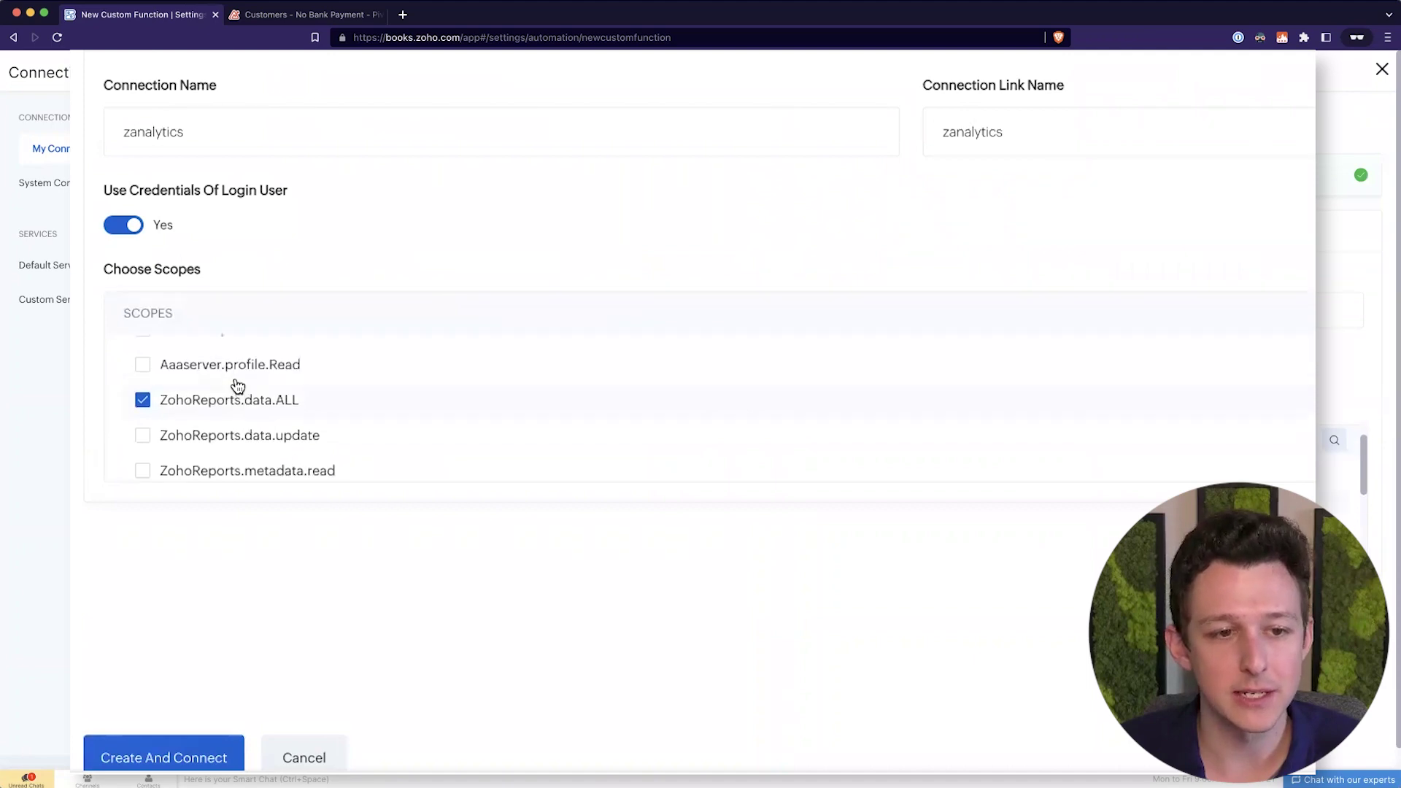
scroll(237, 386, "up", 1)
scroll(237, 385, "down", 5)
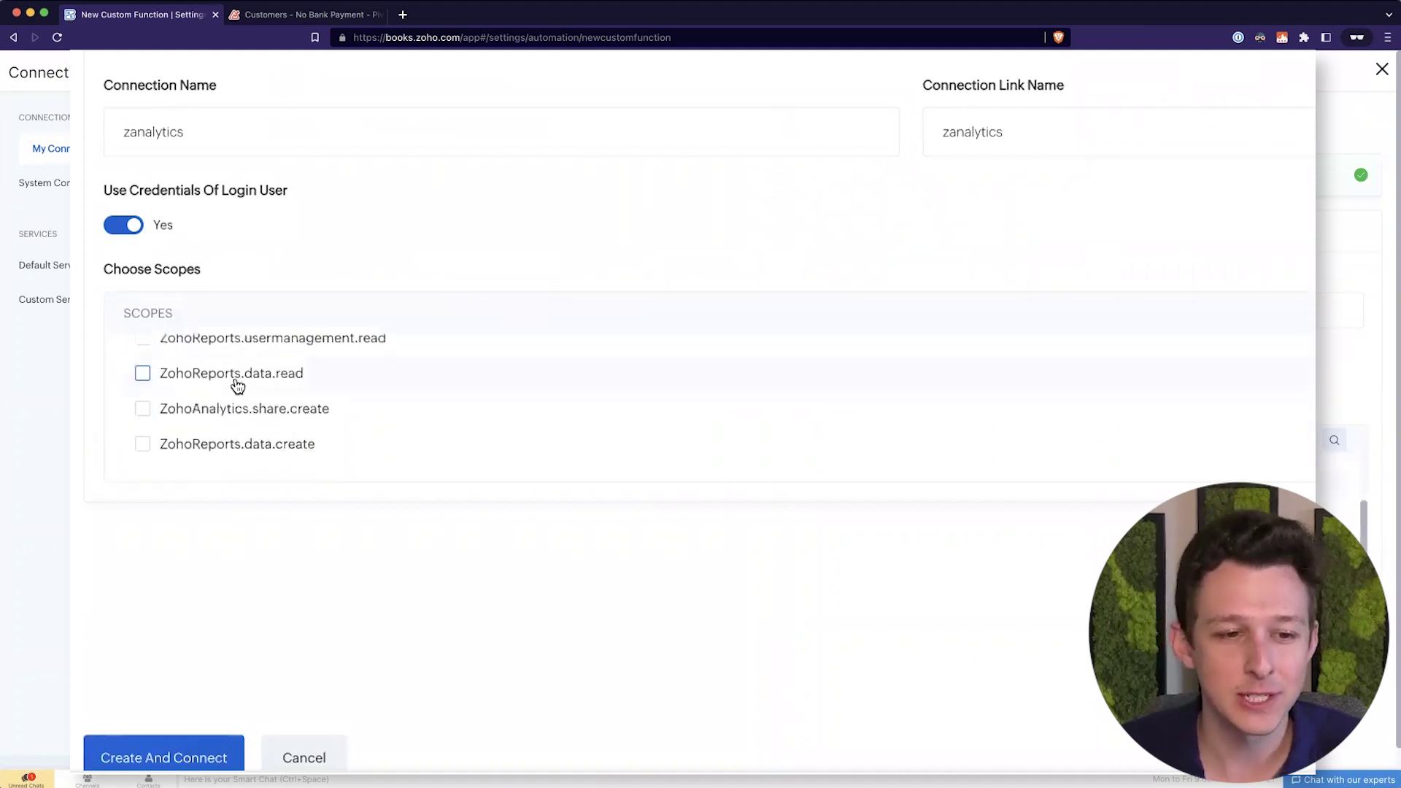
scroll(238, 385, "up", 5)
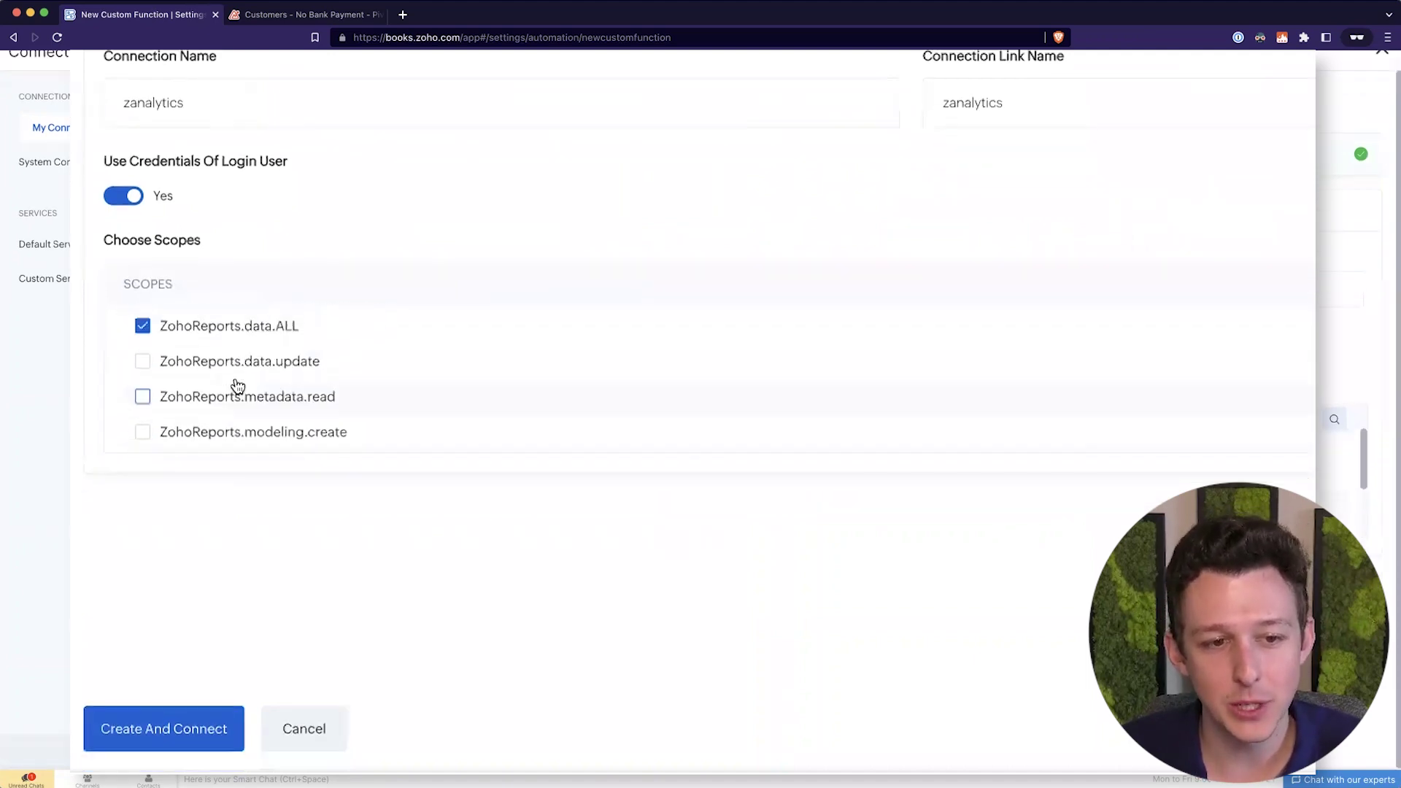
scroll(237, 385, "up", 1)
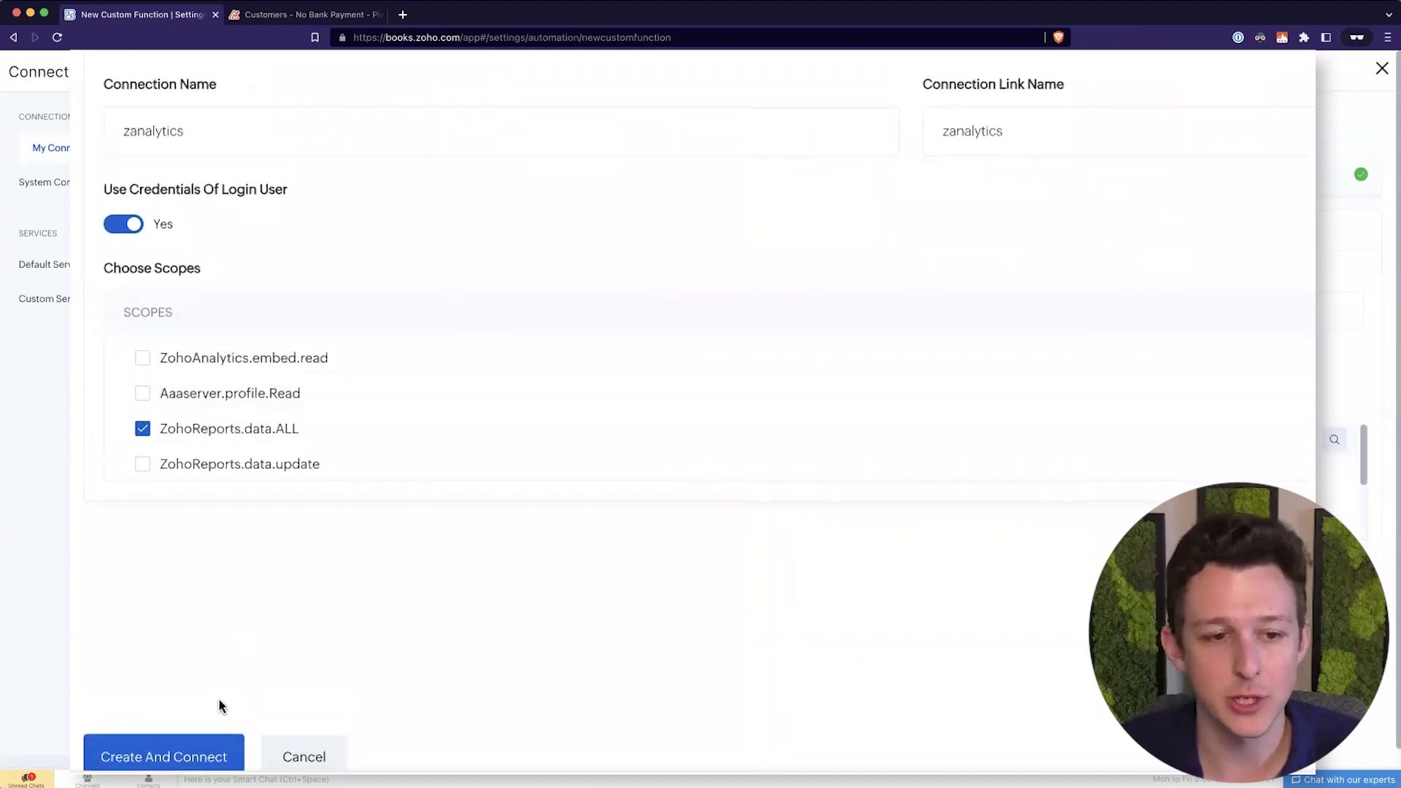
scroll(219, 706, "down", 1)
left_click(197, 742)
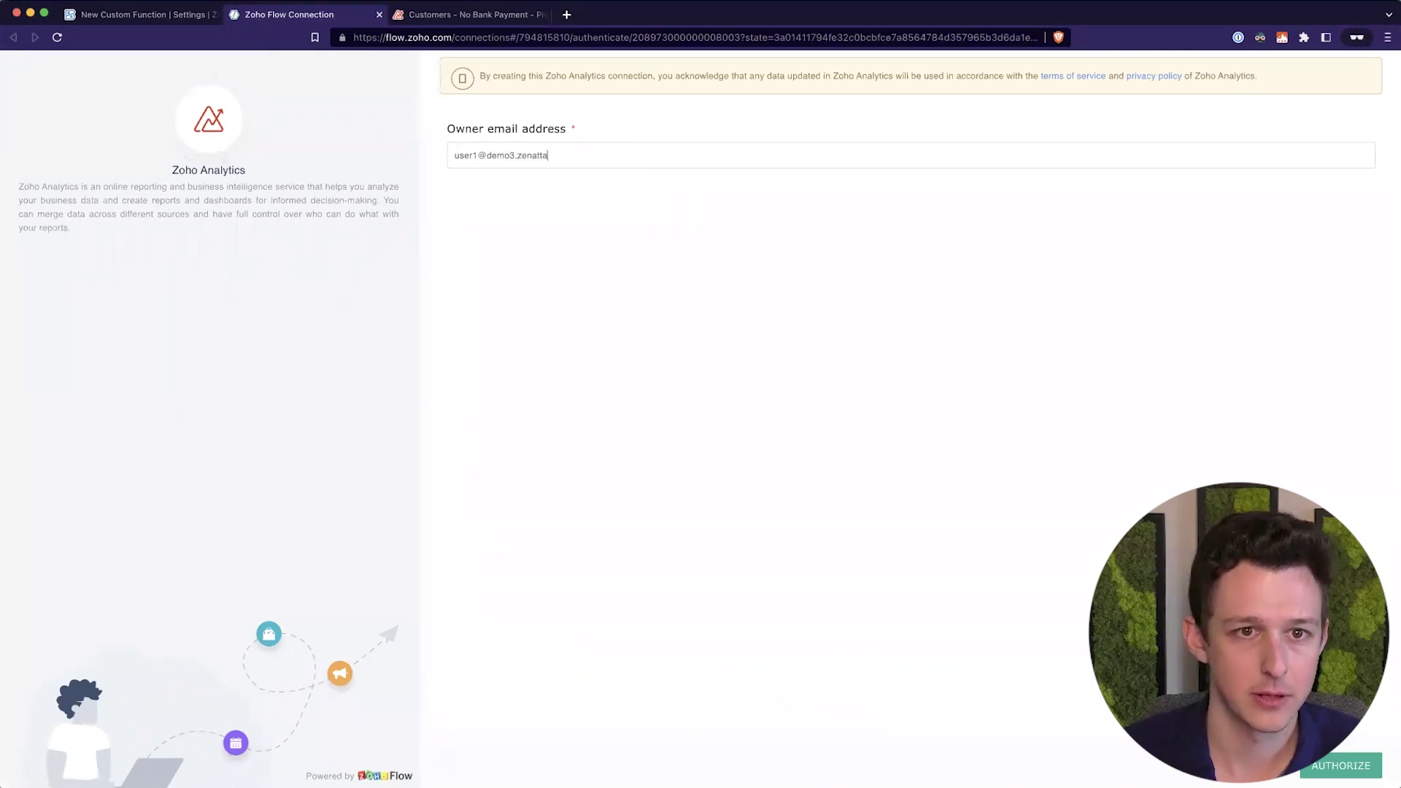
key("Return")
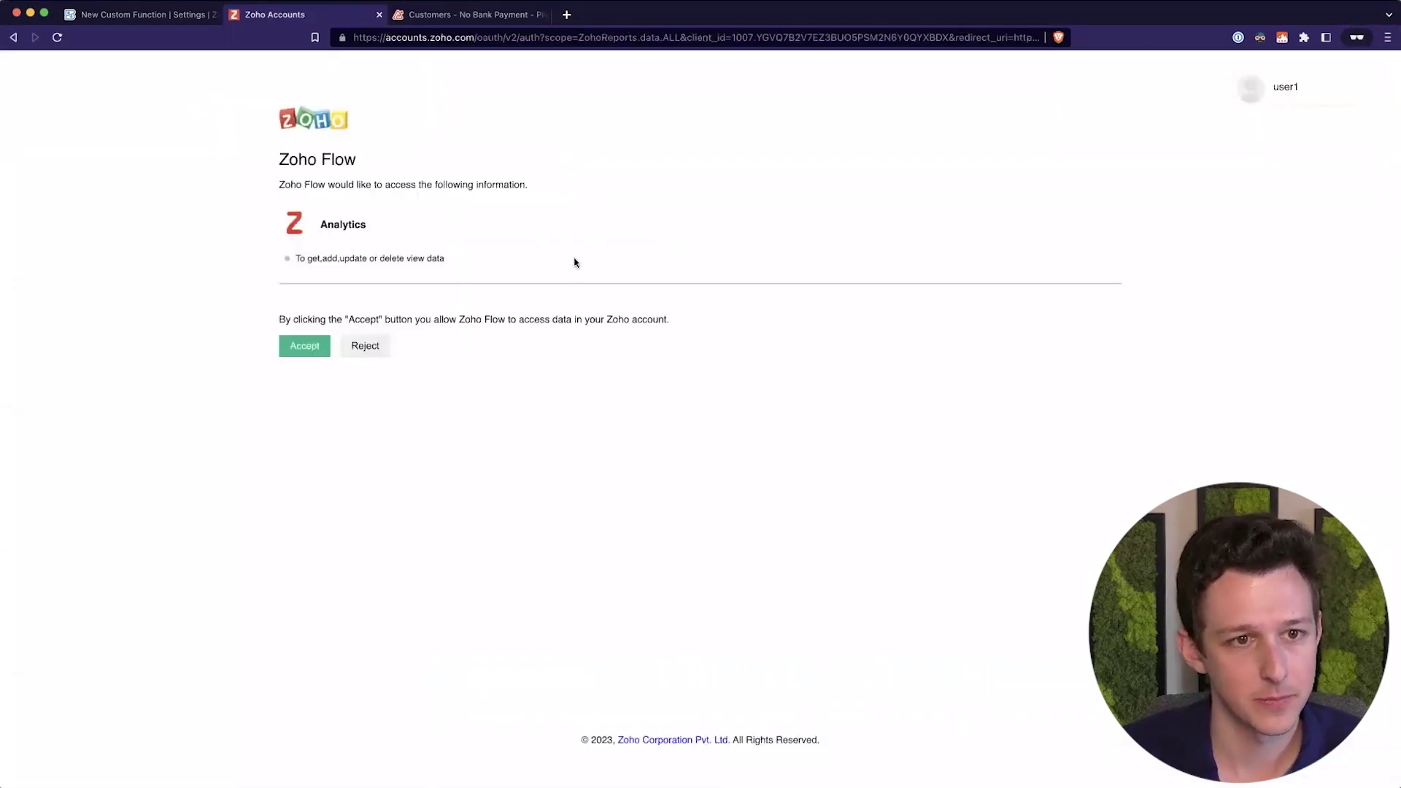
left_click(283, 353)
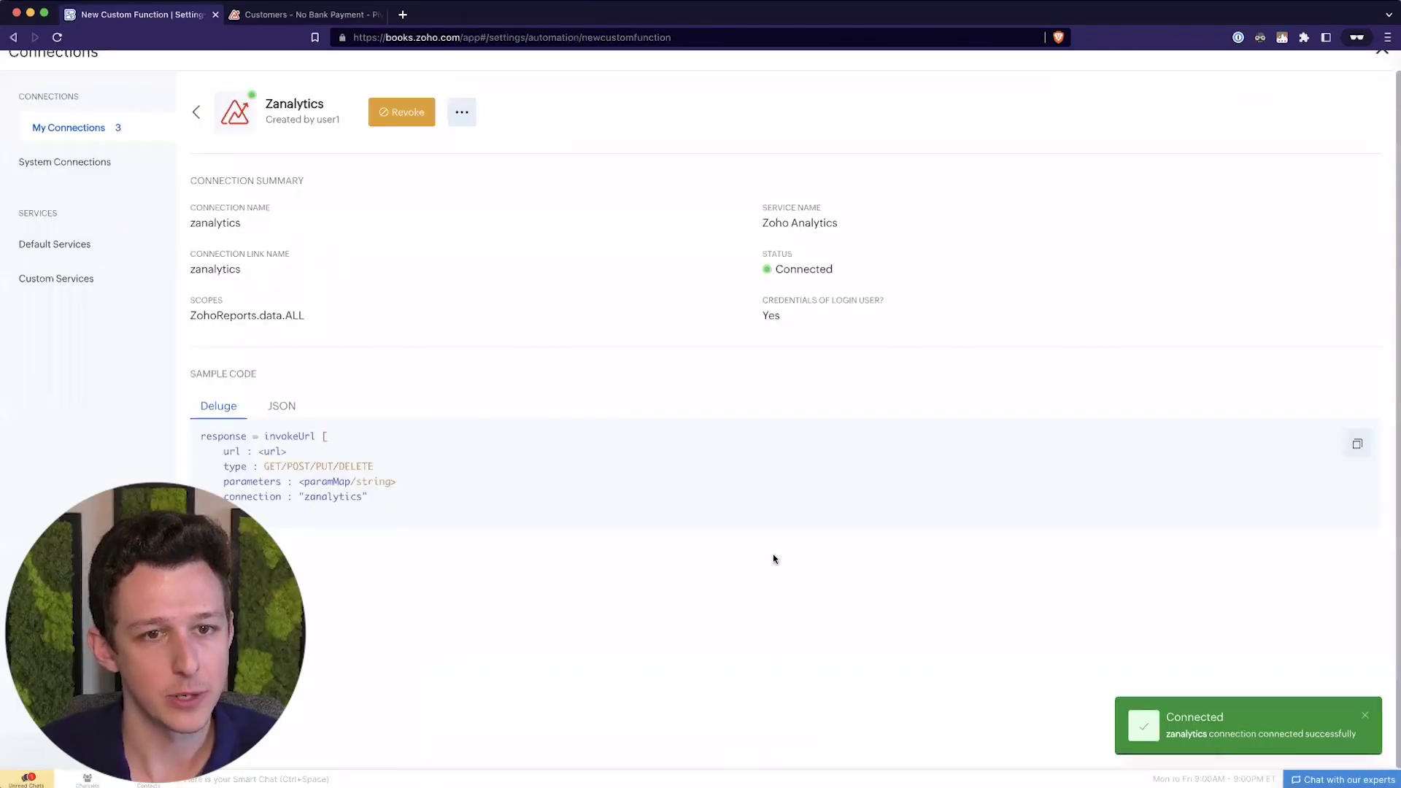
- Close the connection details and save the automatic_enable_of_bank_payments custom function
scroll(1362, 309, "up", 1)
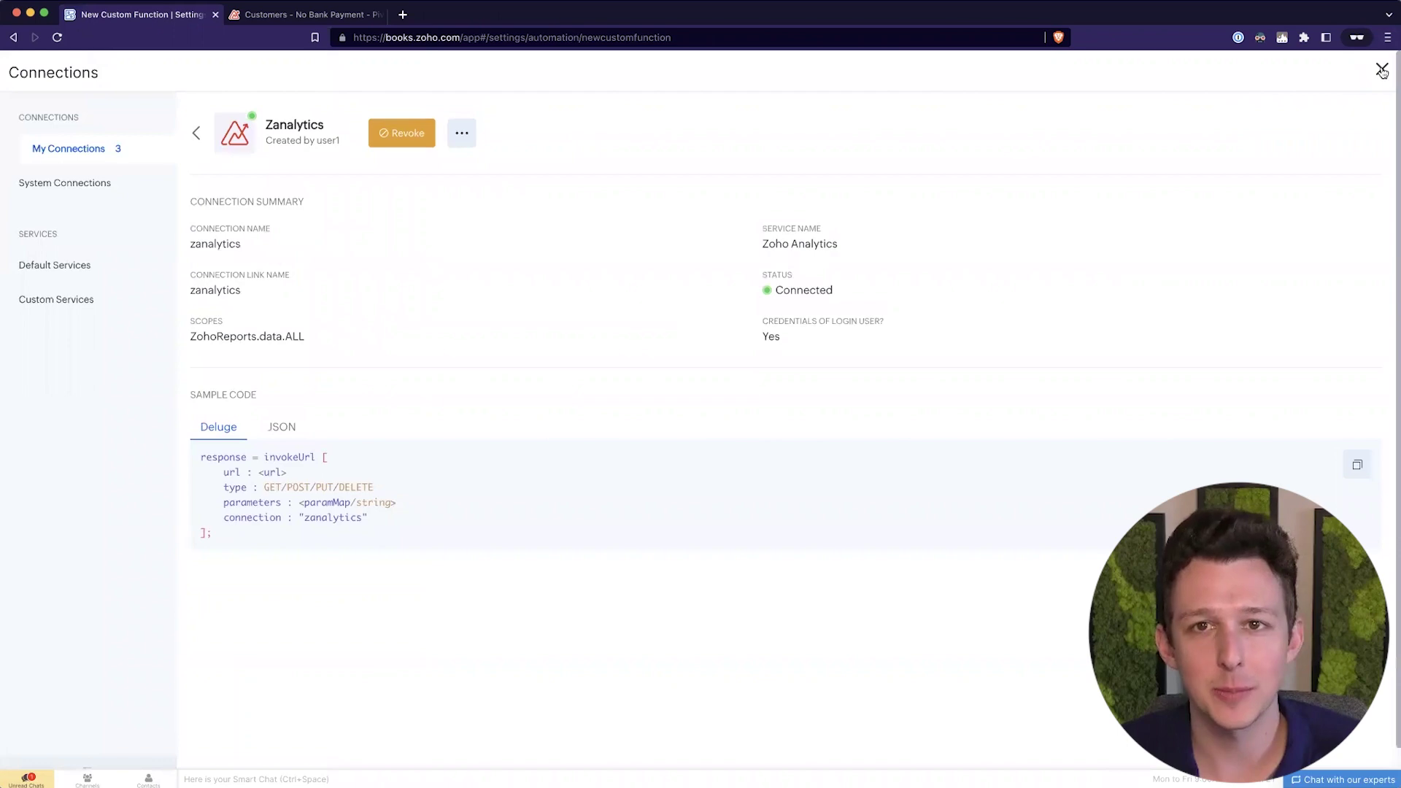
key("Escape")
scroll(584, 365, "down", 3)
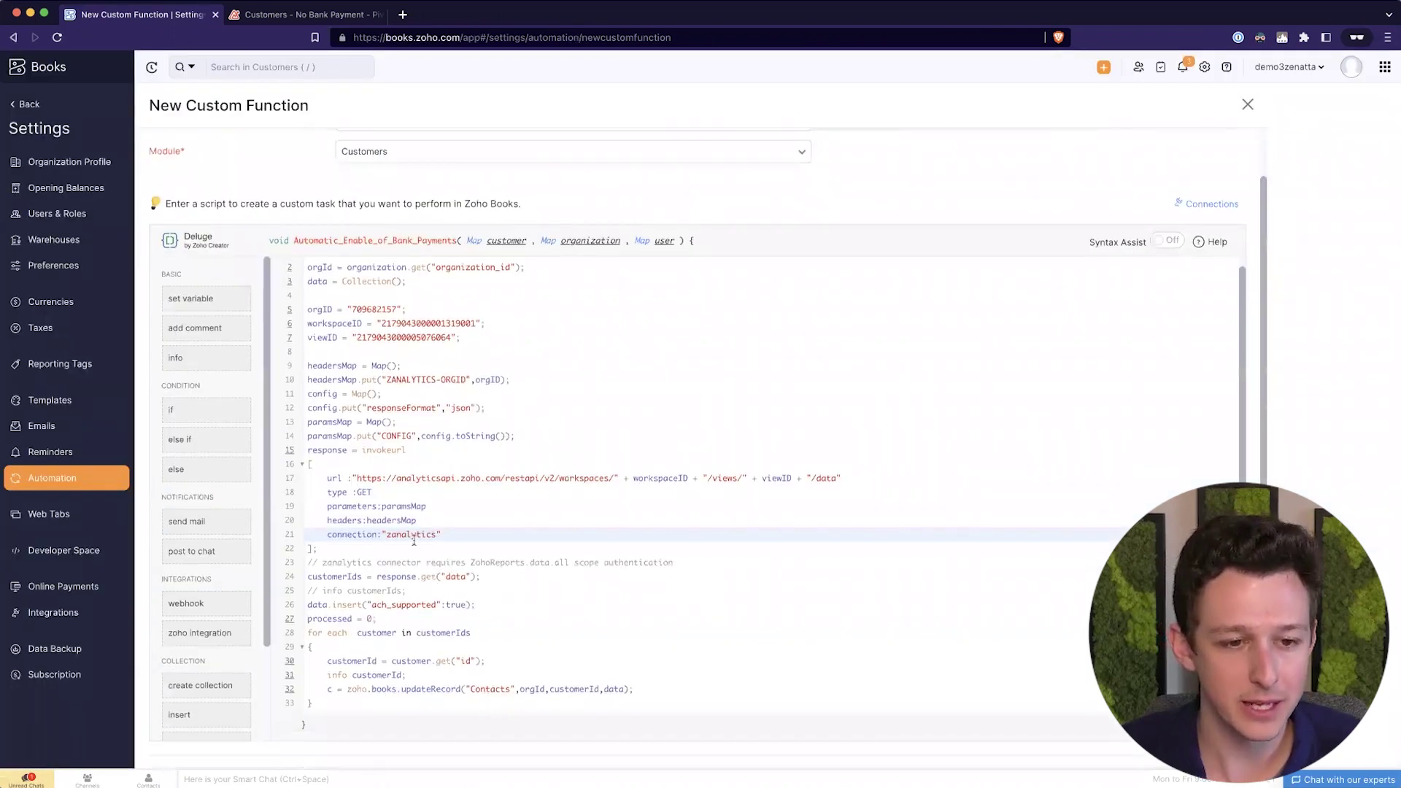
double_click(469, 471)
left_click(467, 470)
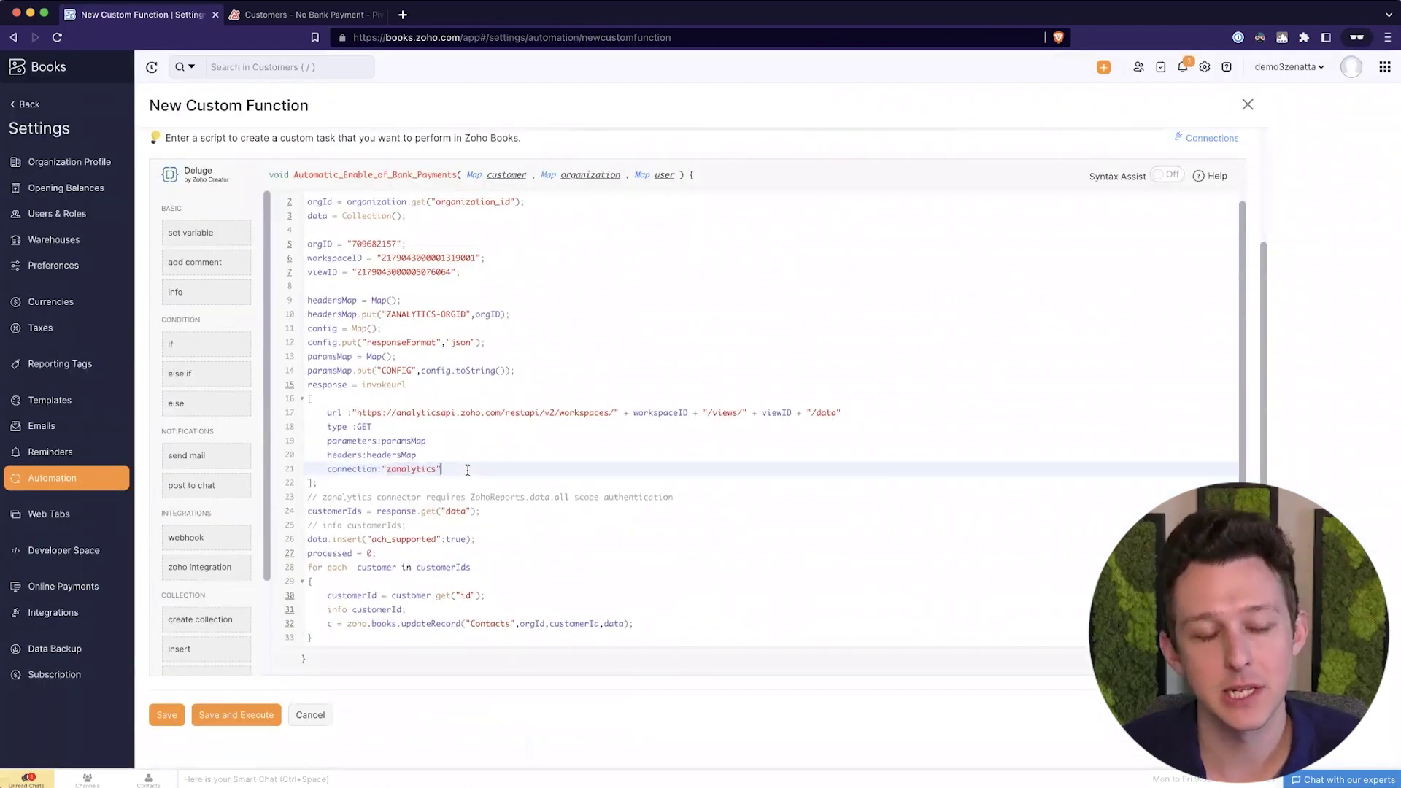
left_click(167, 717)
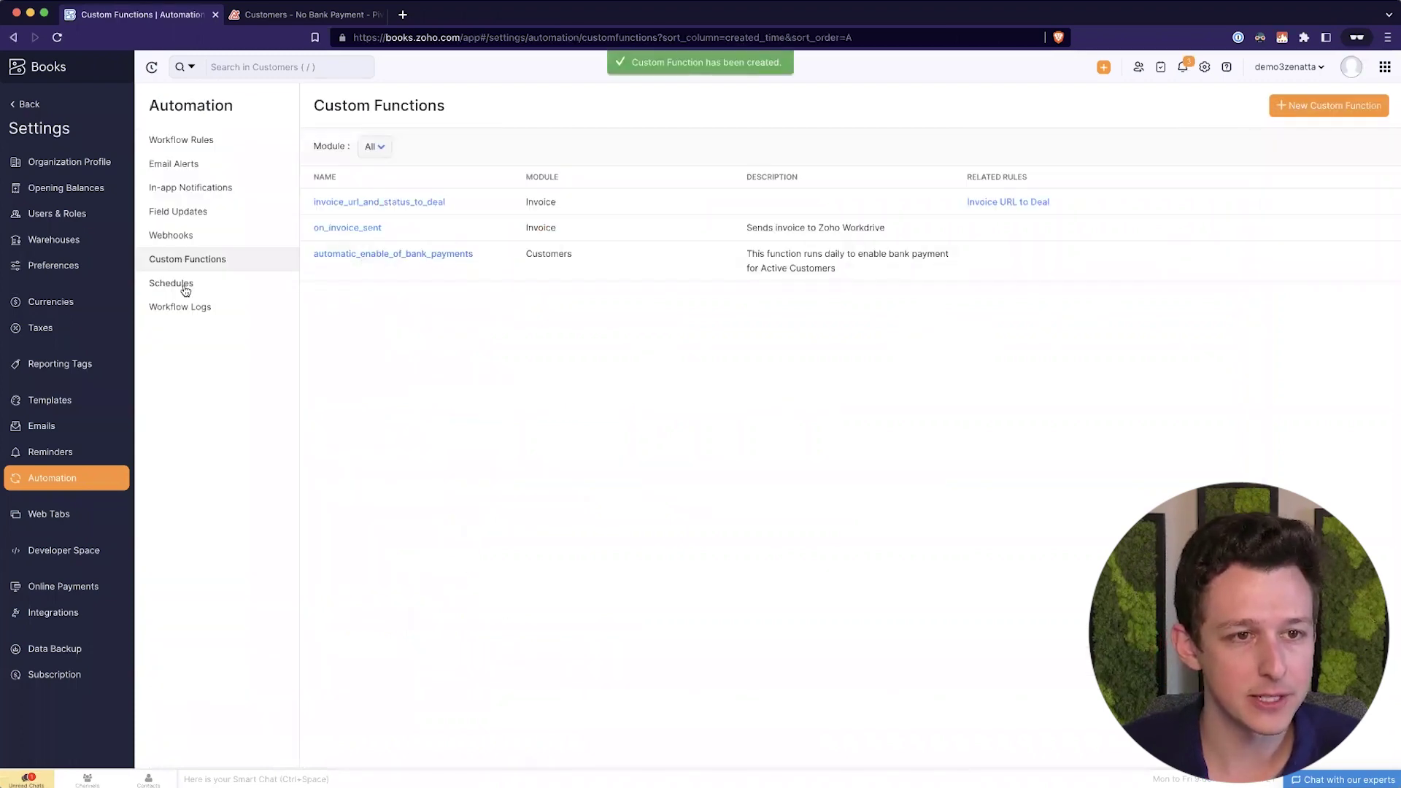
- Reopen the saved function, select its whole script for copying, and cancel without changes
left_click(182, 286)
left_click(219, 260)
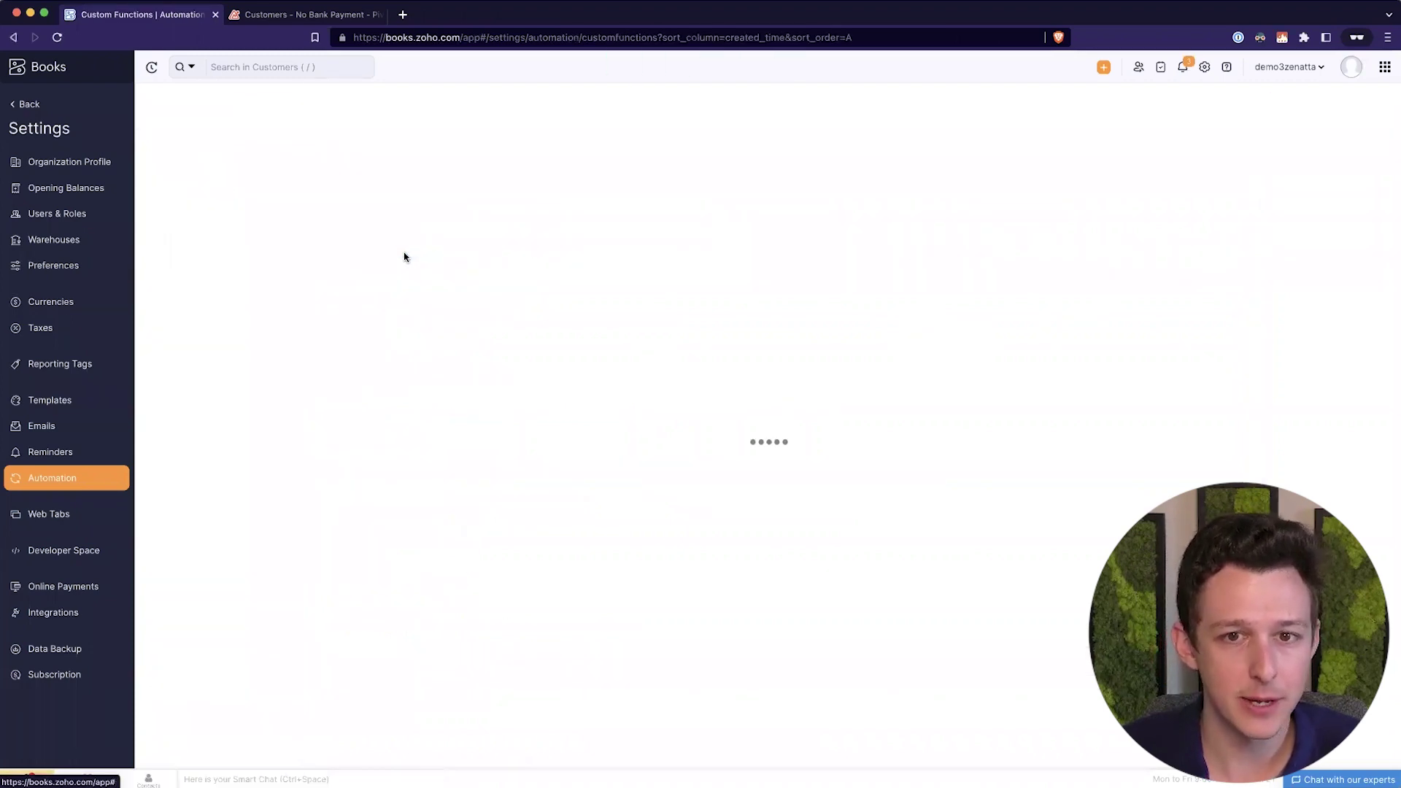
scroll(448, 607, "down", 2)
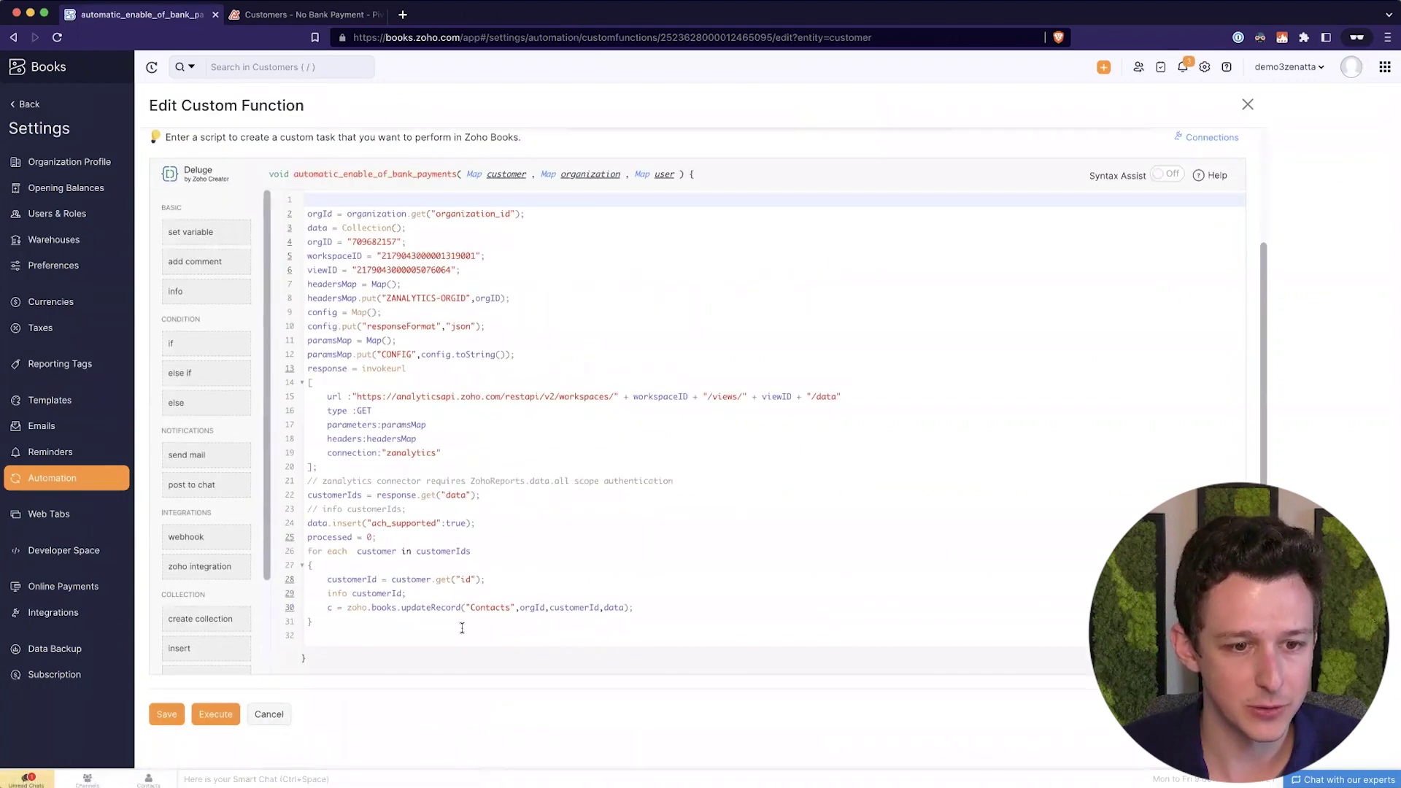
left_click(462, 627)
key("super+a")
key("super+c")
scroll(323, 669, "up", 1)
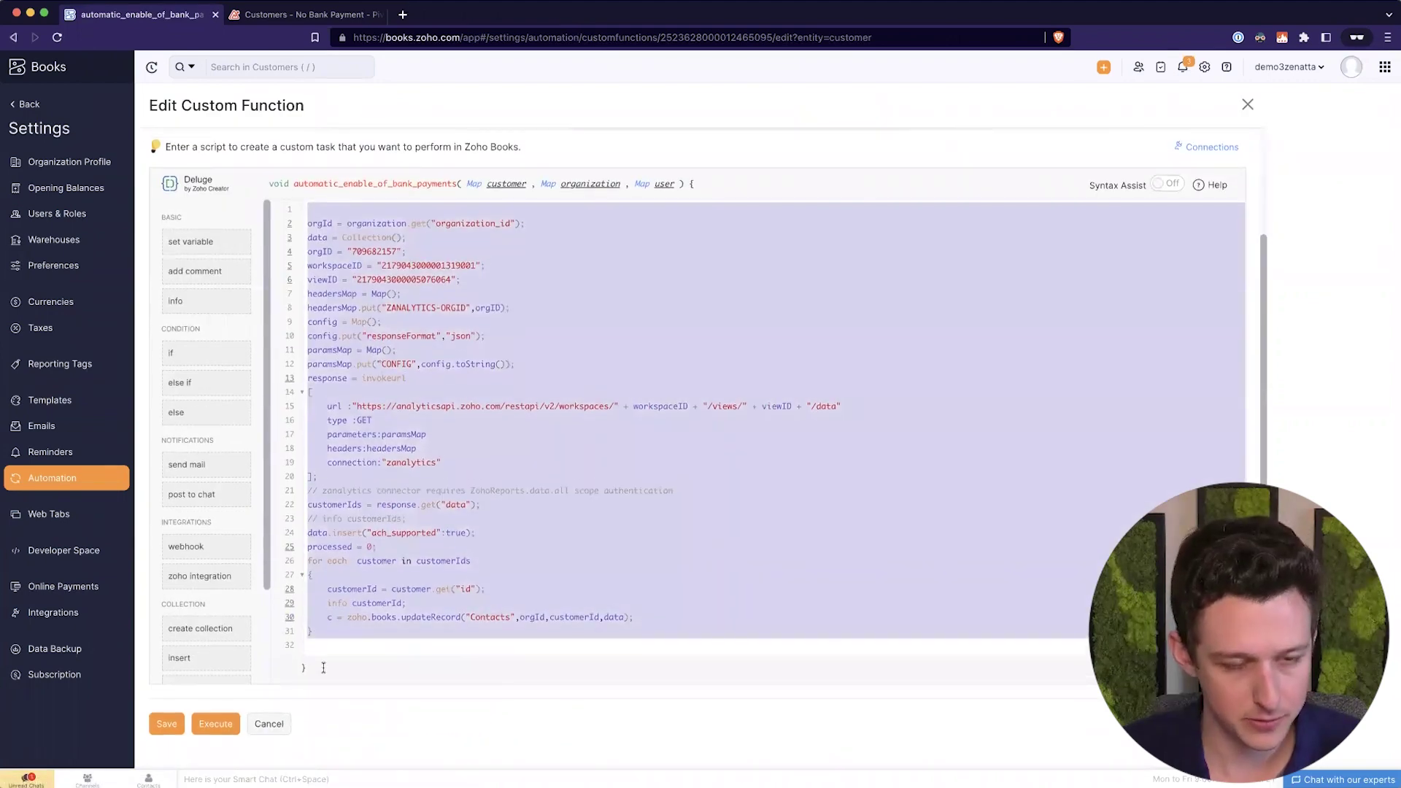
left_click(268, 724)
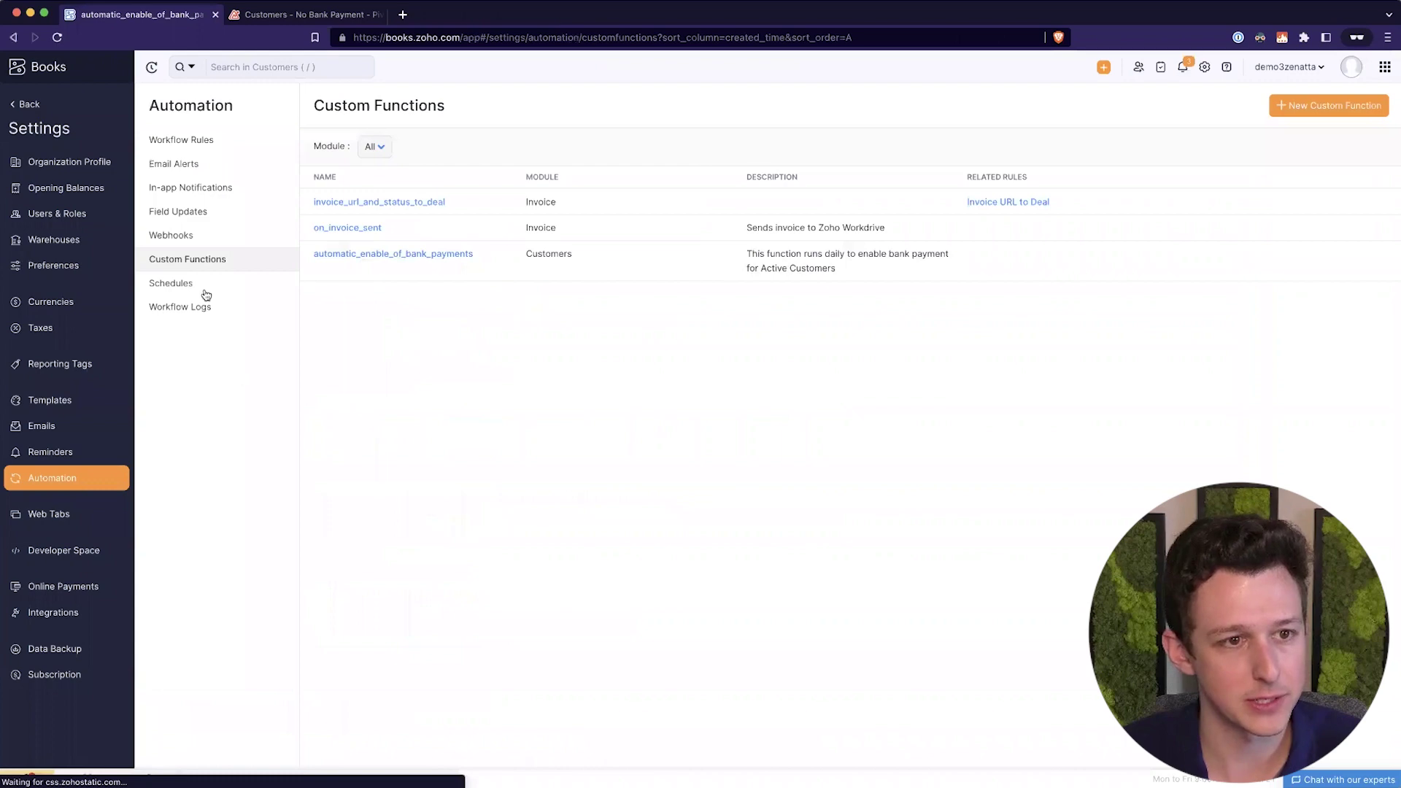
- Create a new schedule whose script is the copied bank payment script
left_click(205, 285)
left_click(1323, 104)
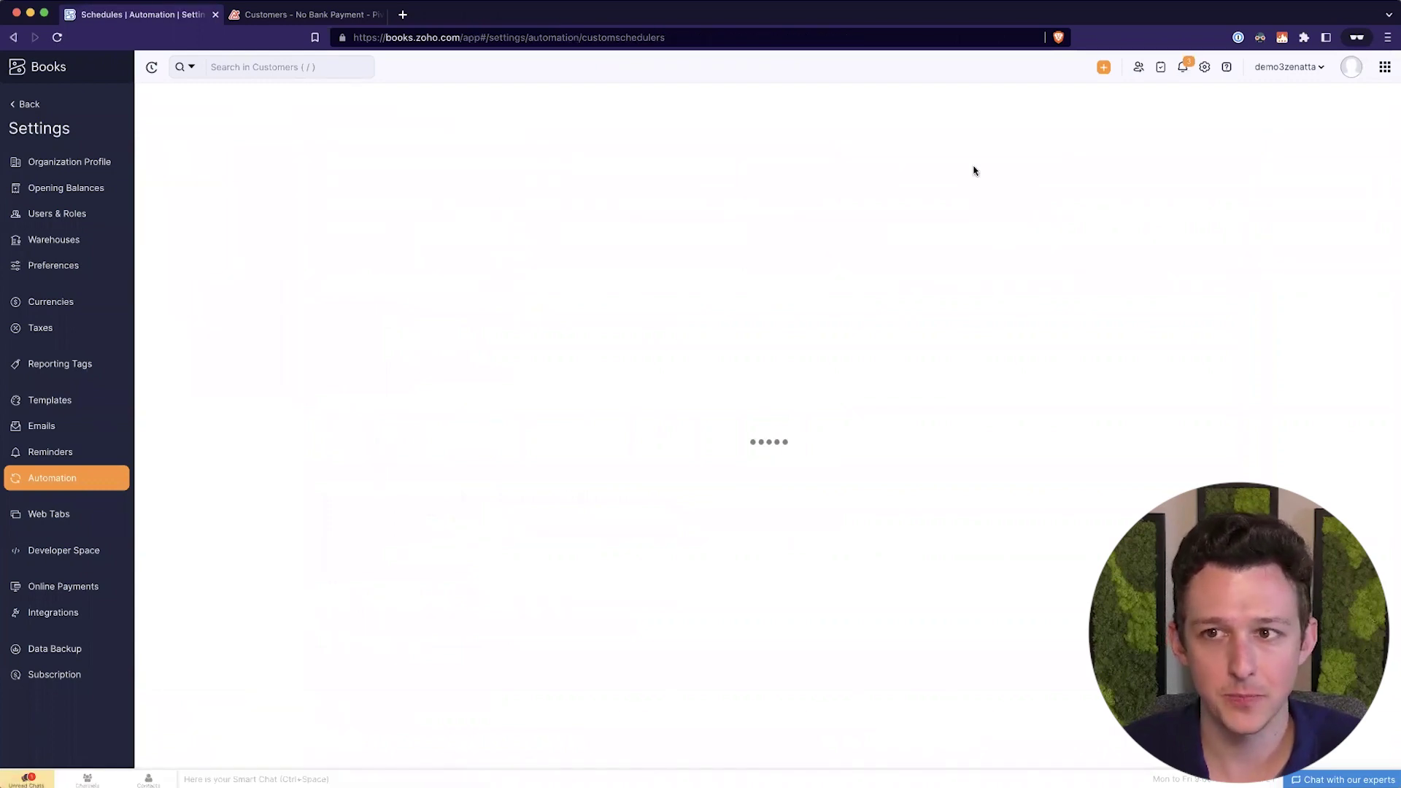
left_click(418, 557)
key("super+a")
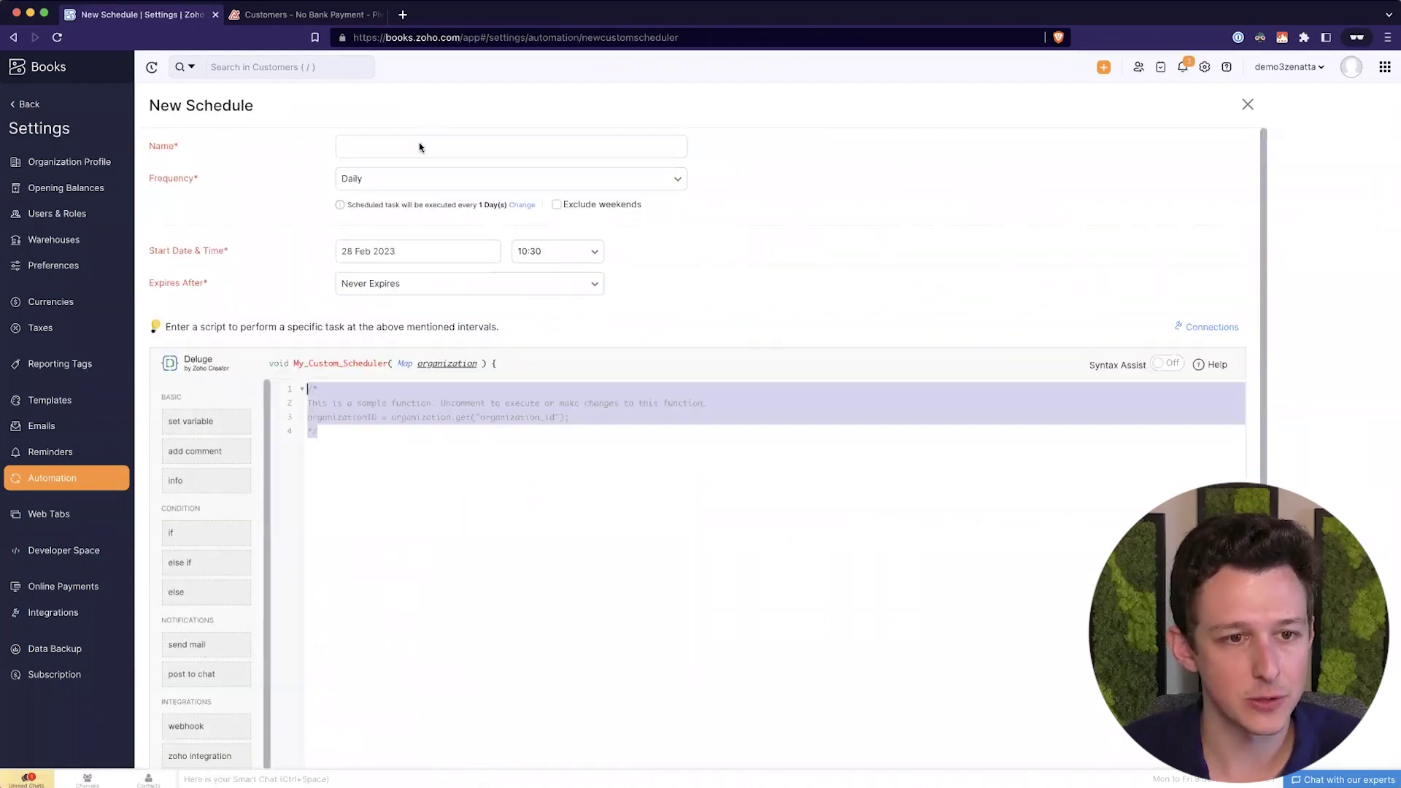
key("super+v")
scroll(429, 163, "up", 2)
- Name the schedule 'Daily Enablement of Bank Payments'
left_click(431, 146)
type("D")
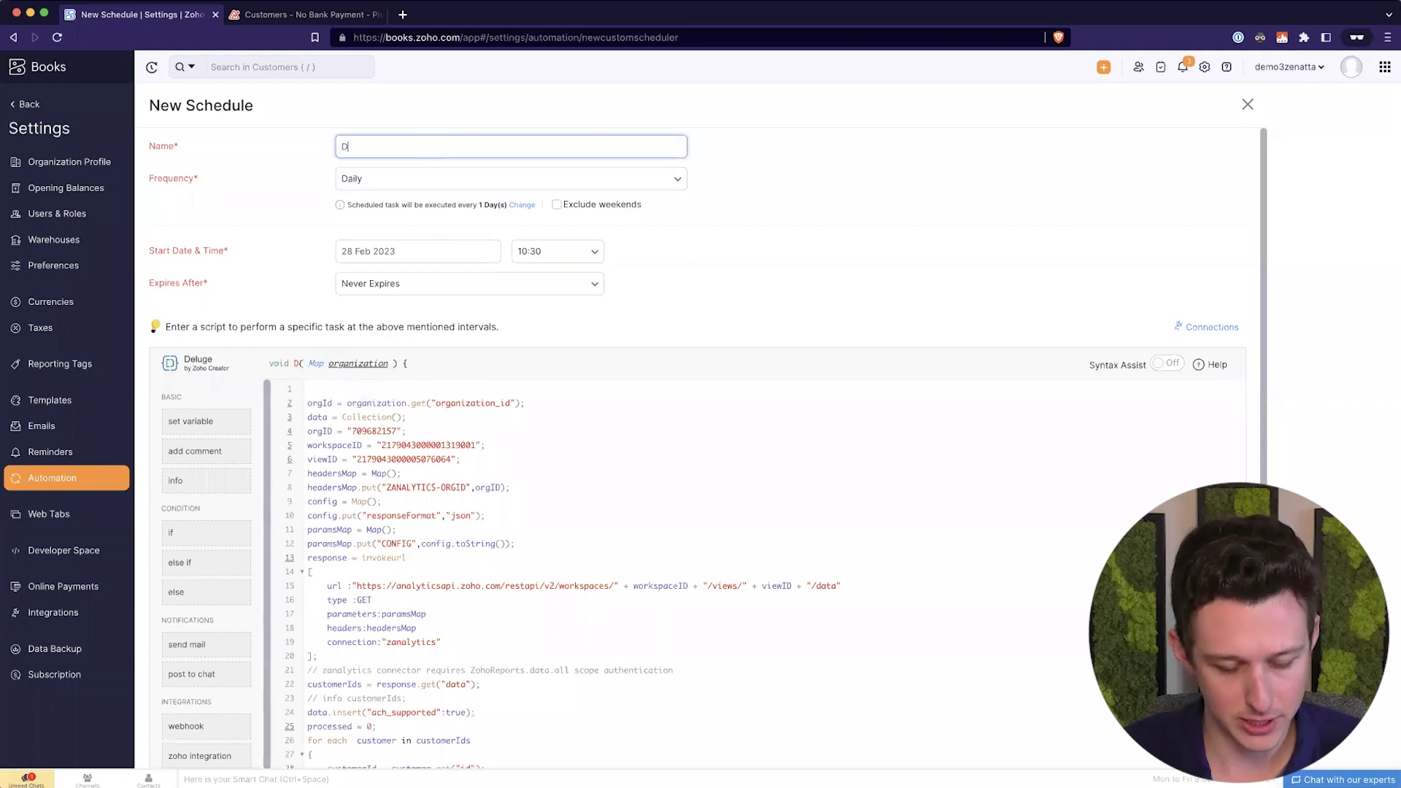
type("aily Enabledmen")
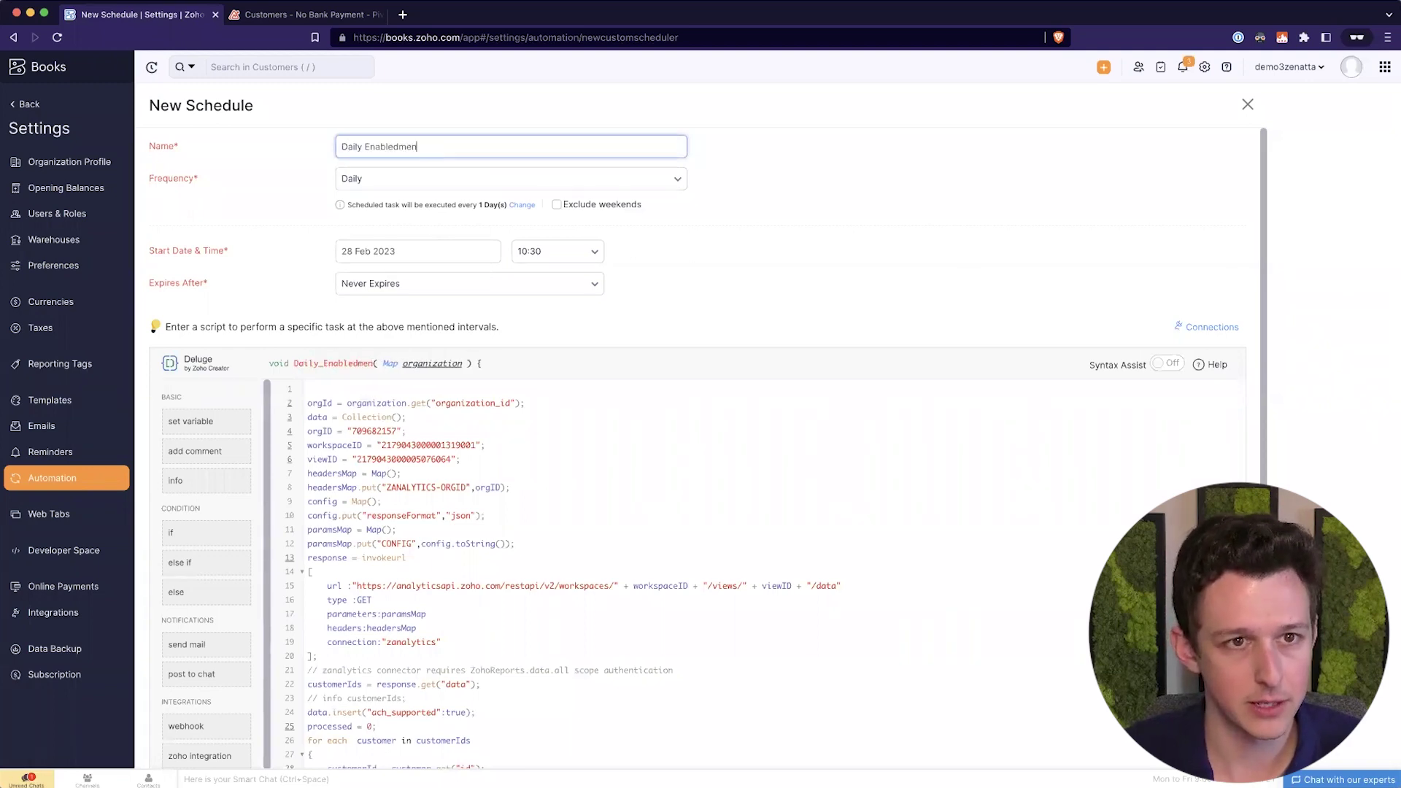
type("t of Zoho")
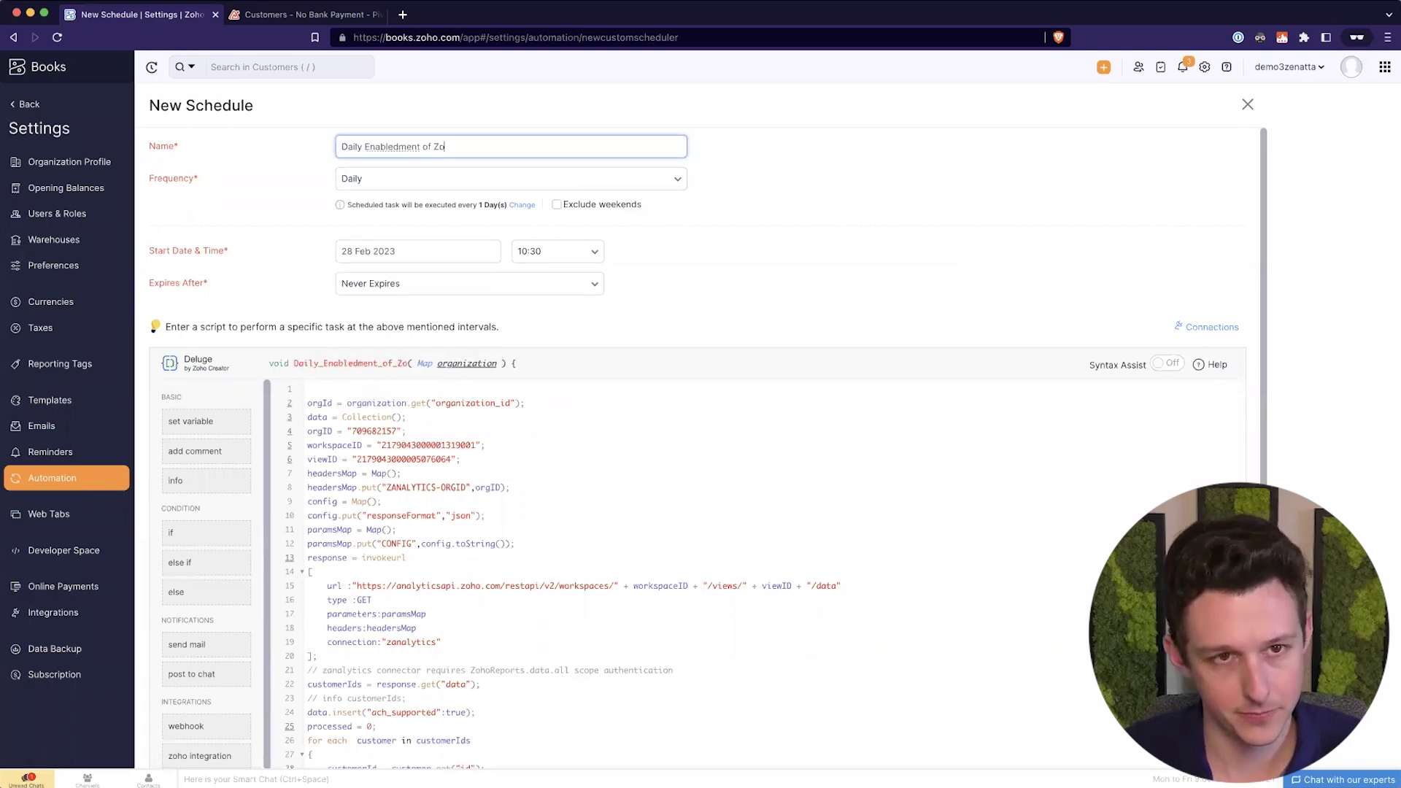
key("BackSpace")
key("BackSpace")
key("BackSpace")
key("BackSpace")
type("Ba")
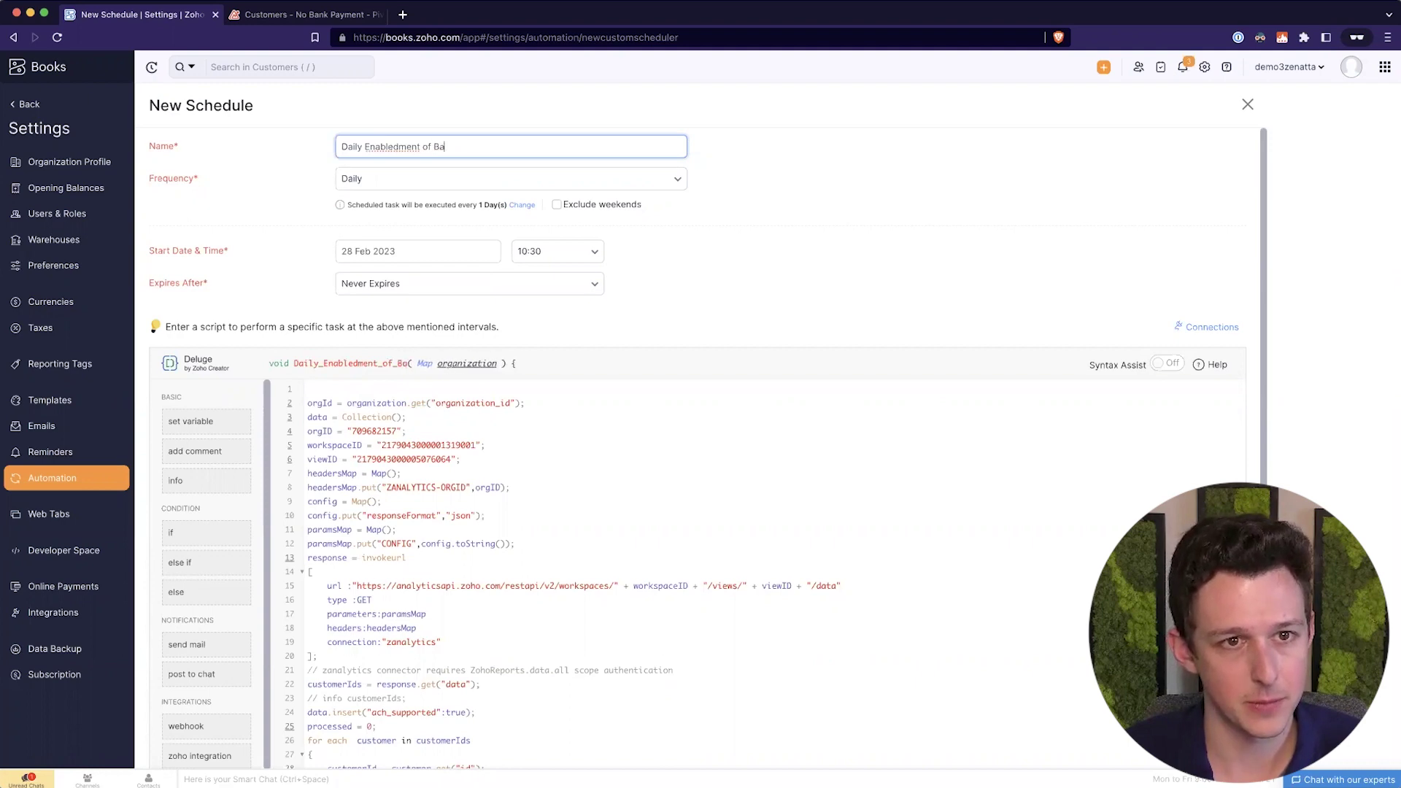
type("nk Payments")
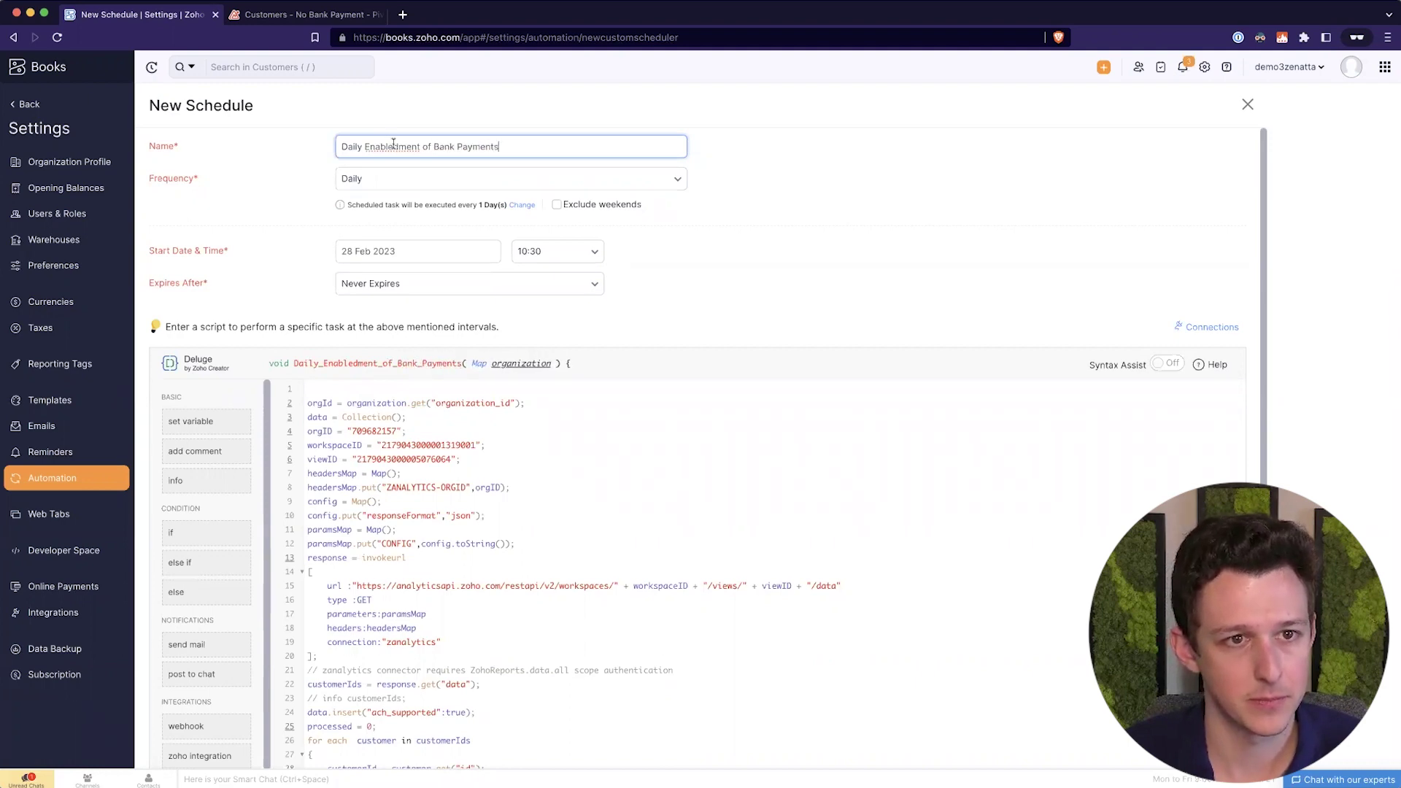
left_click(396, 146)
key("BackSpace")
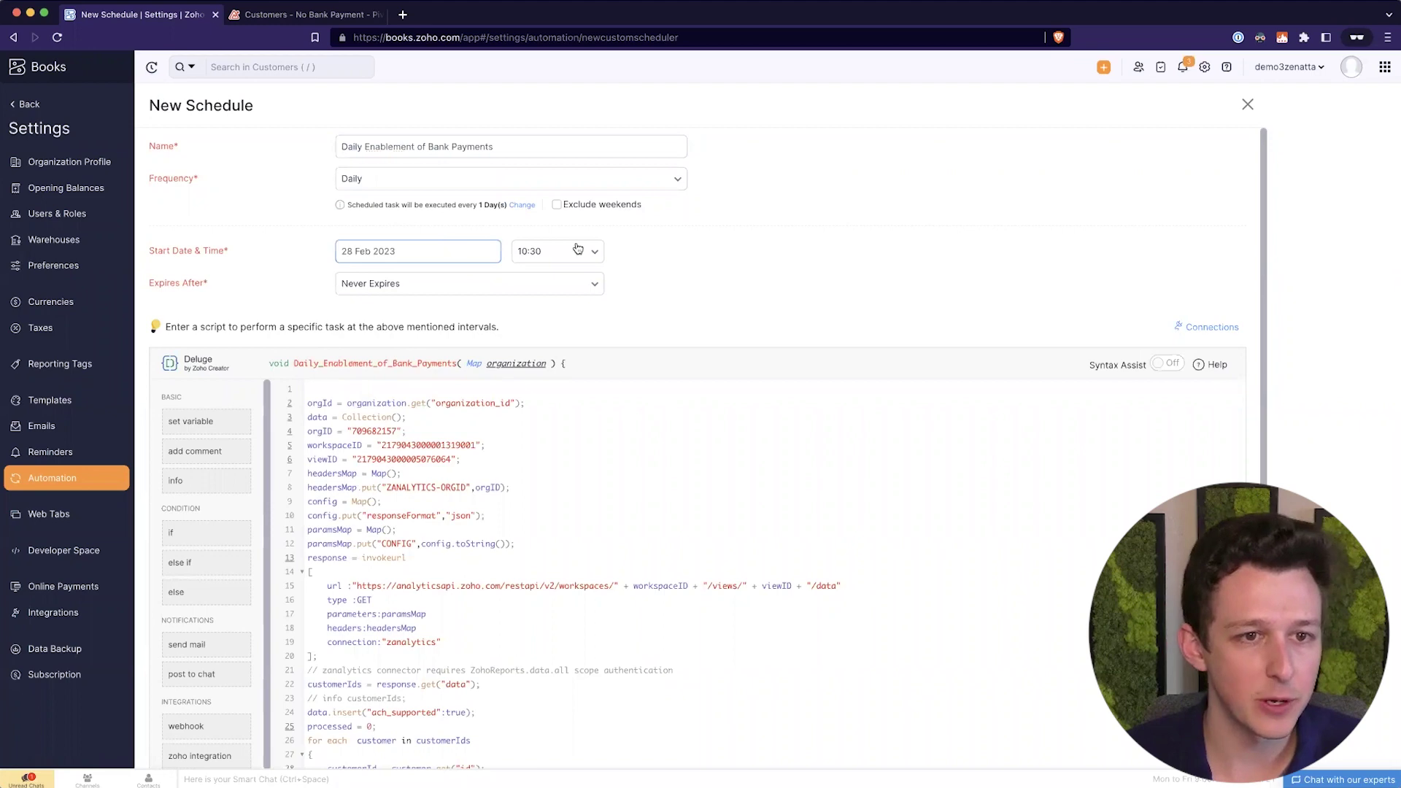
- Set start time 09:00 and start date 01 Mar 2023, keep Never Expires, and save
left_click(576, 250)
left_click(563, 383)
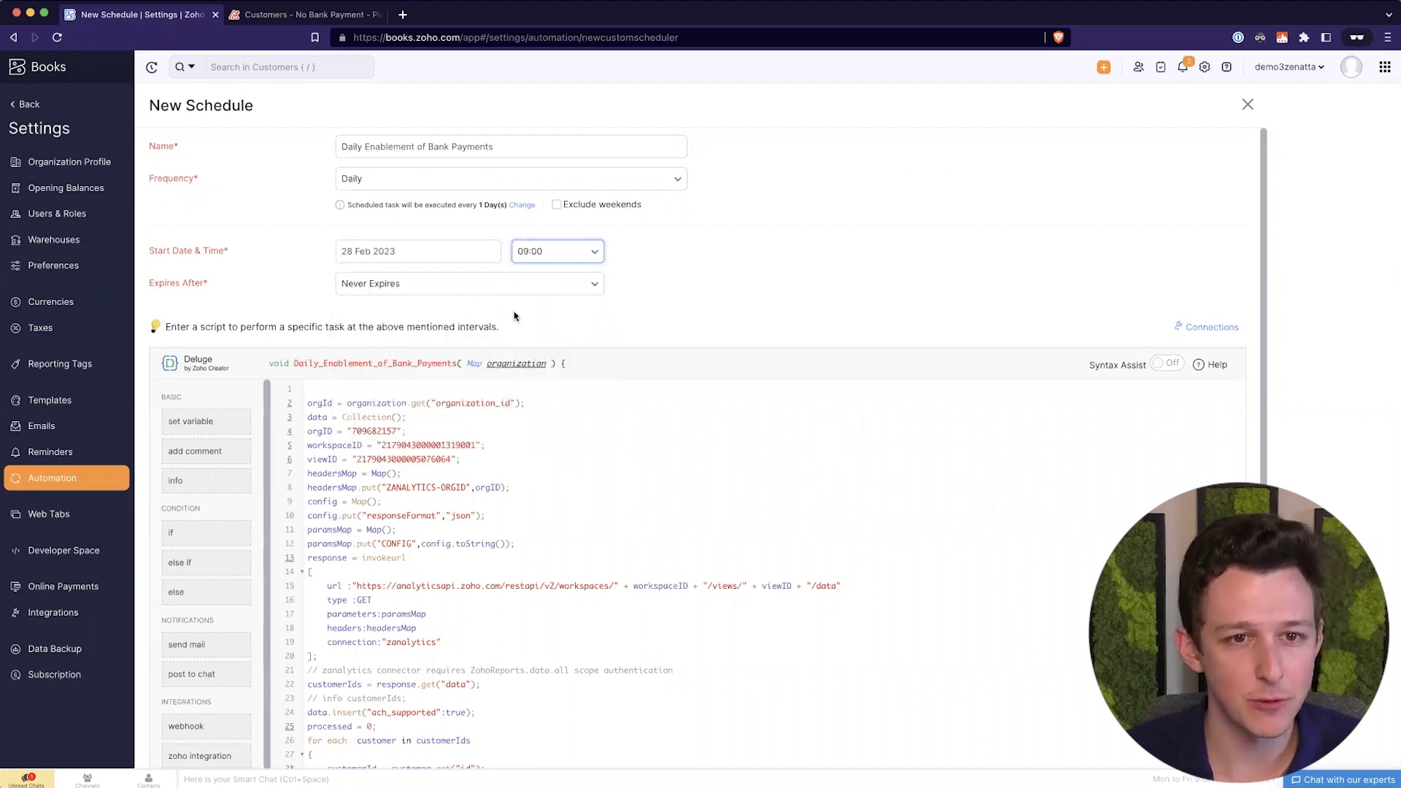
left_click(486, 290)
key("Down")
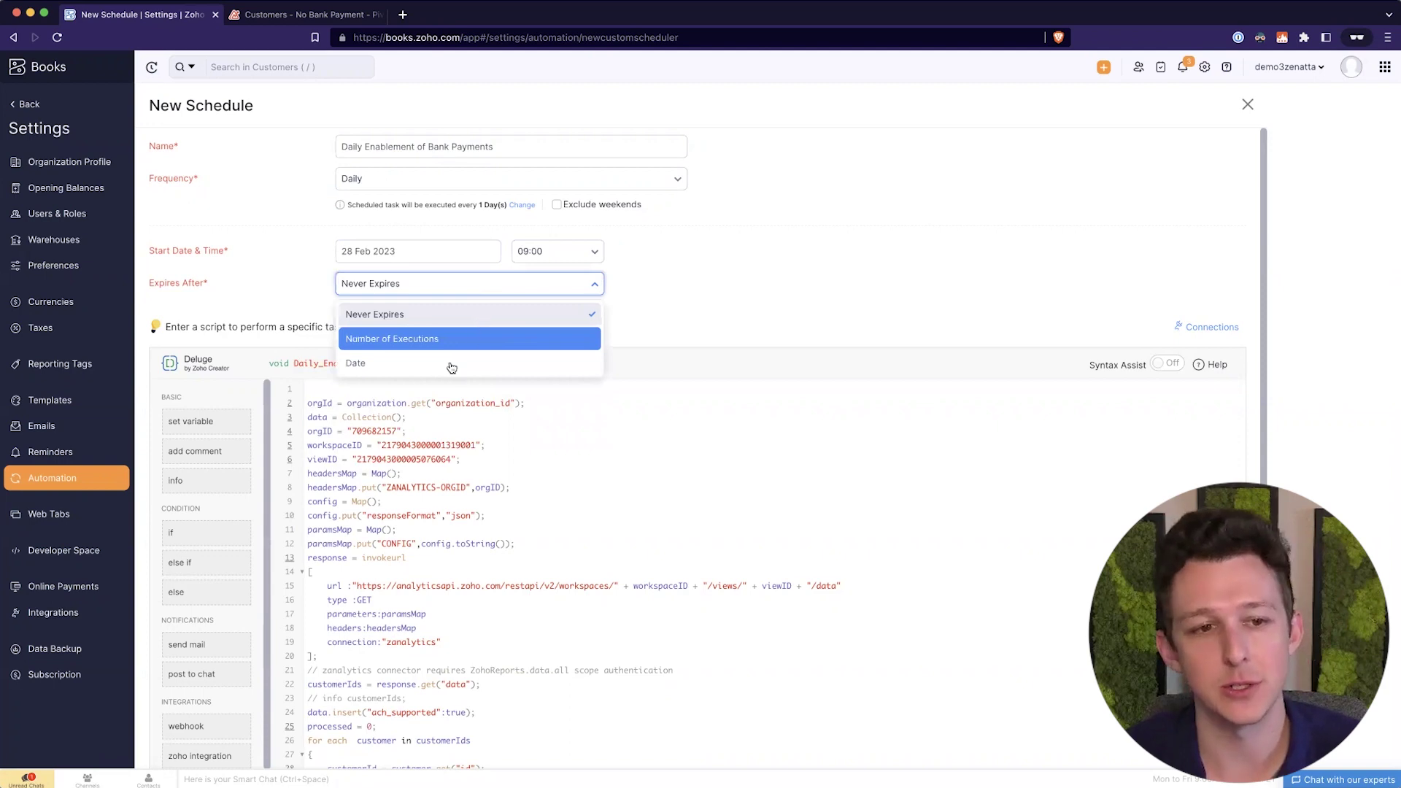
key("Escape")
left_click(441, 254)
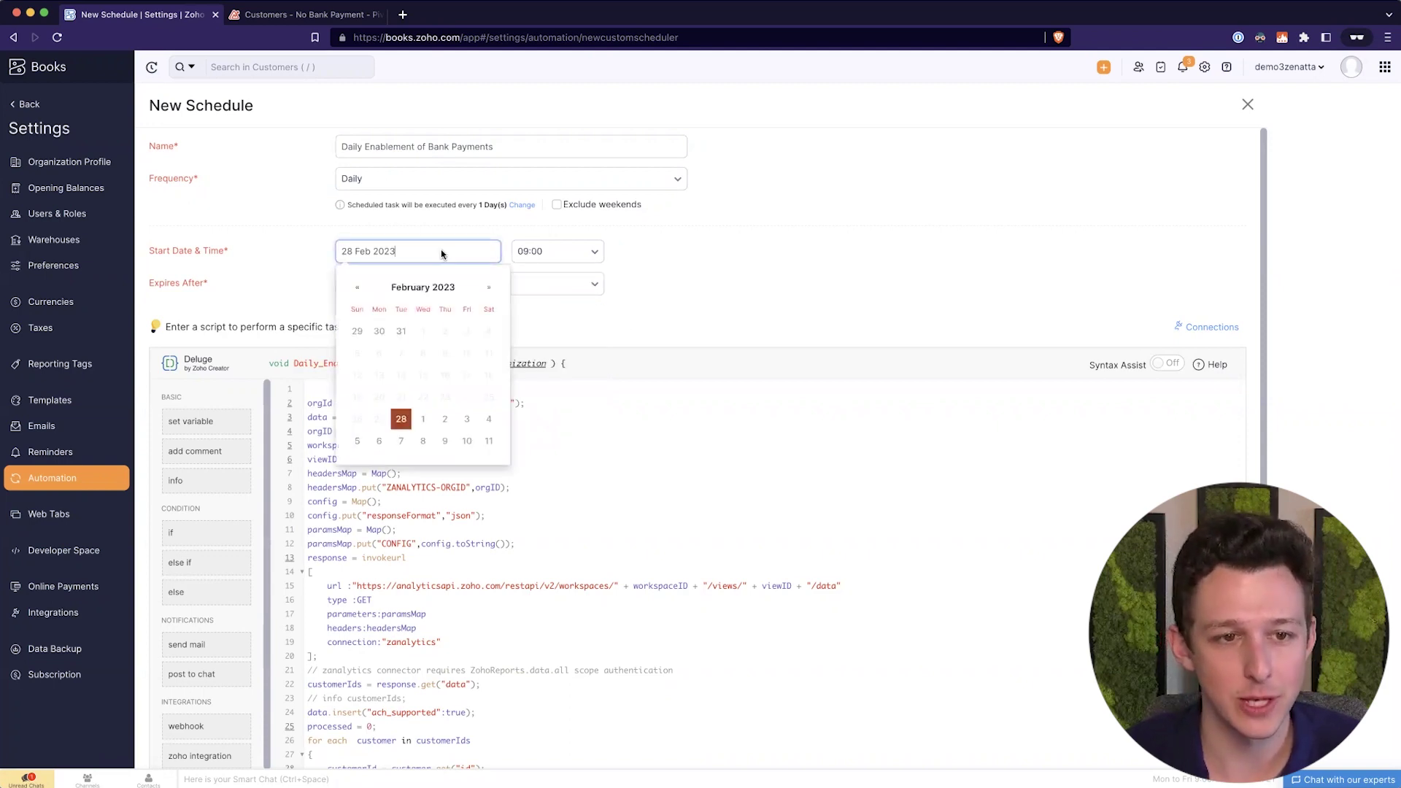
left_click(425, 422)
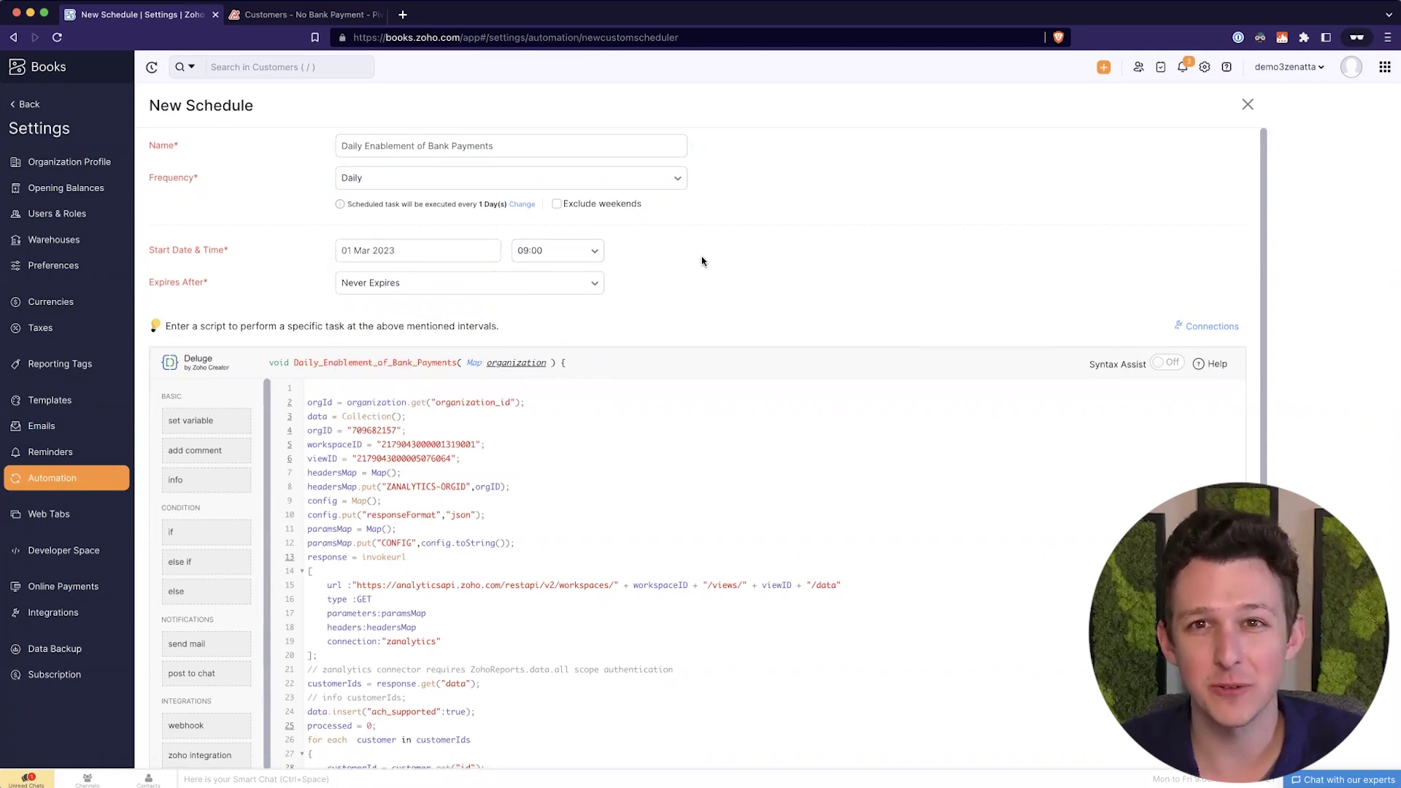
scroll(702, 261, "down", 5)
left_click(161, 716)
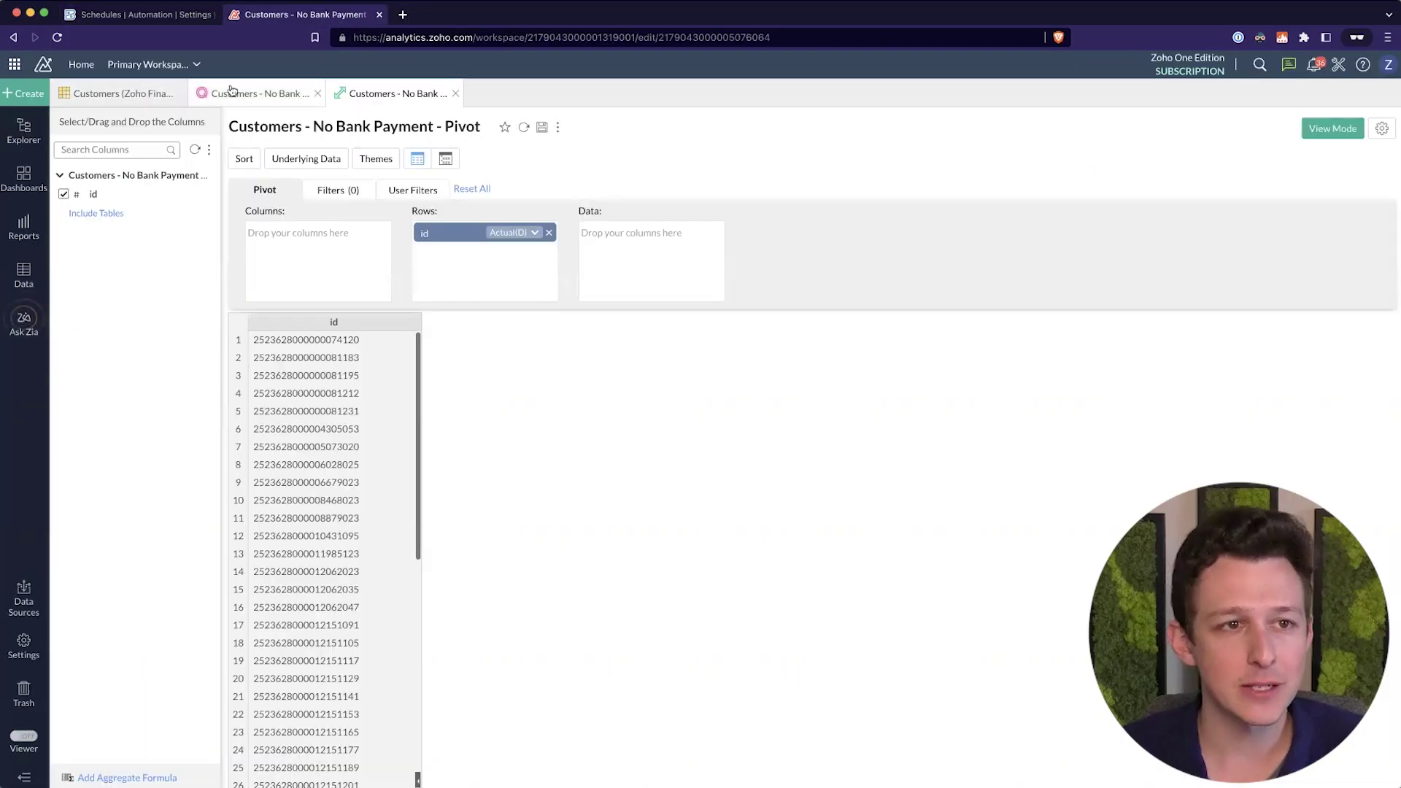
- Check the Bank Account Payment column, then widen the SQL view's id column to show full ids
left_click(231, 92)
left_click(150, 95)
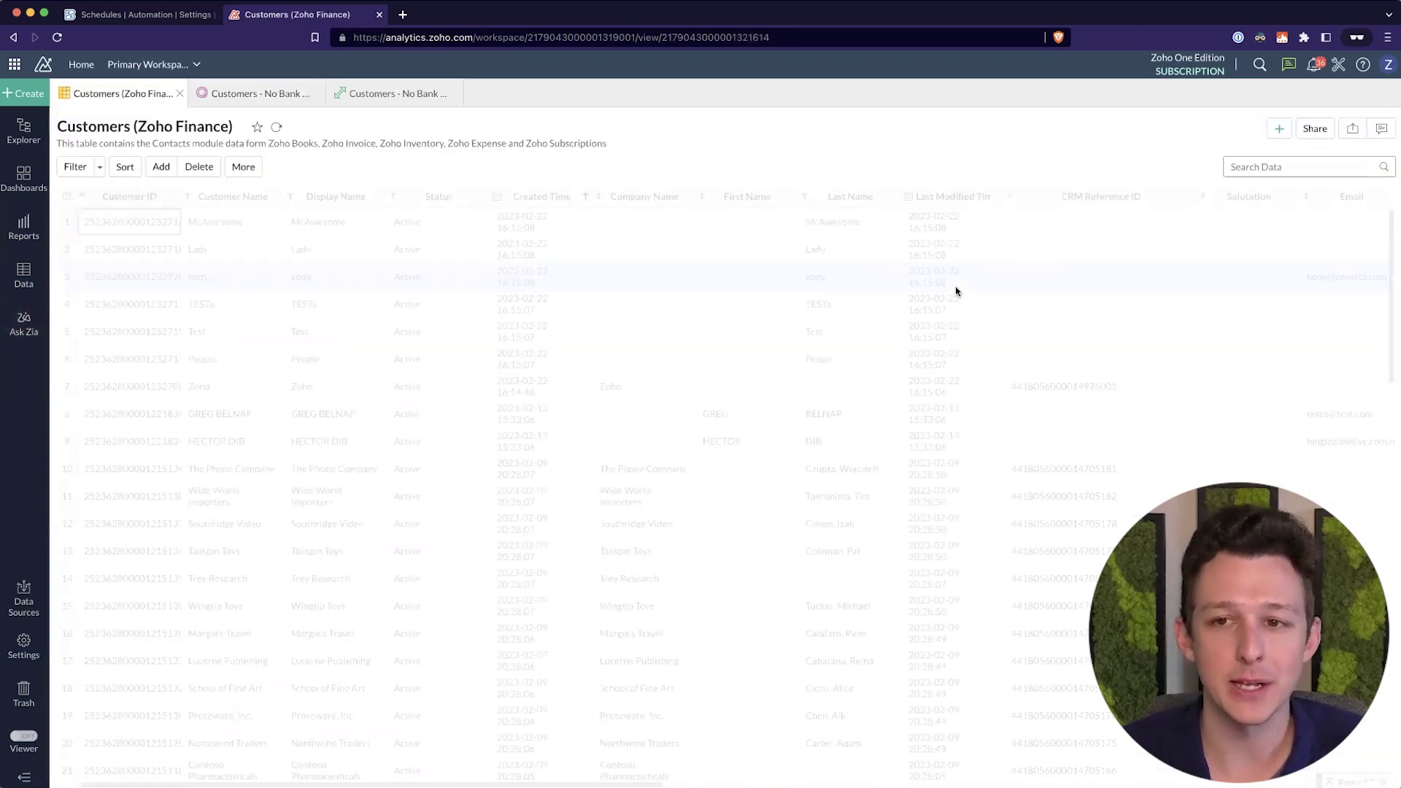
scroll(956, 286, "right", 10)
left_click(1099, 196)
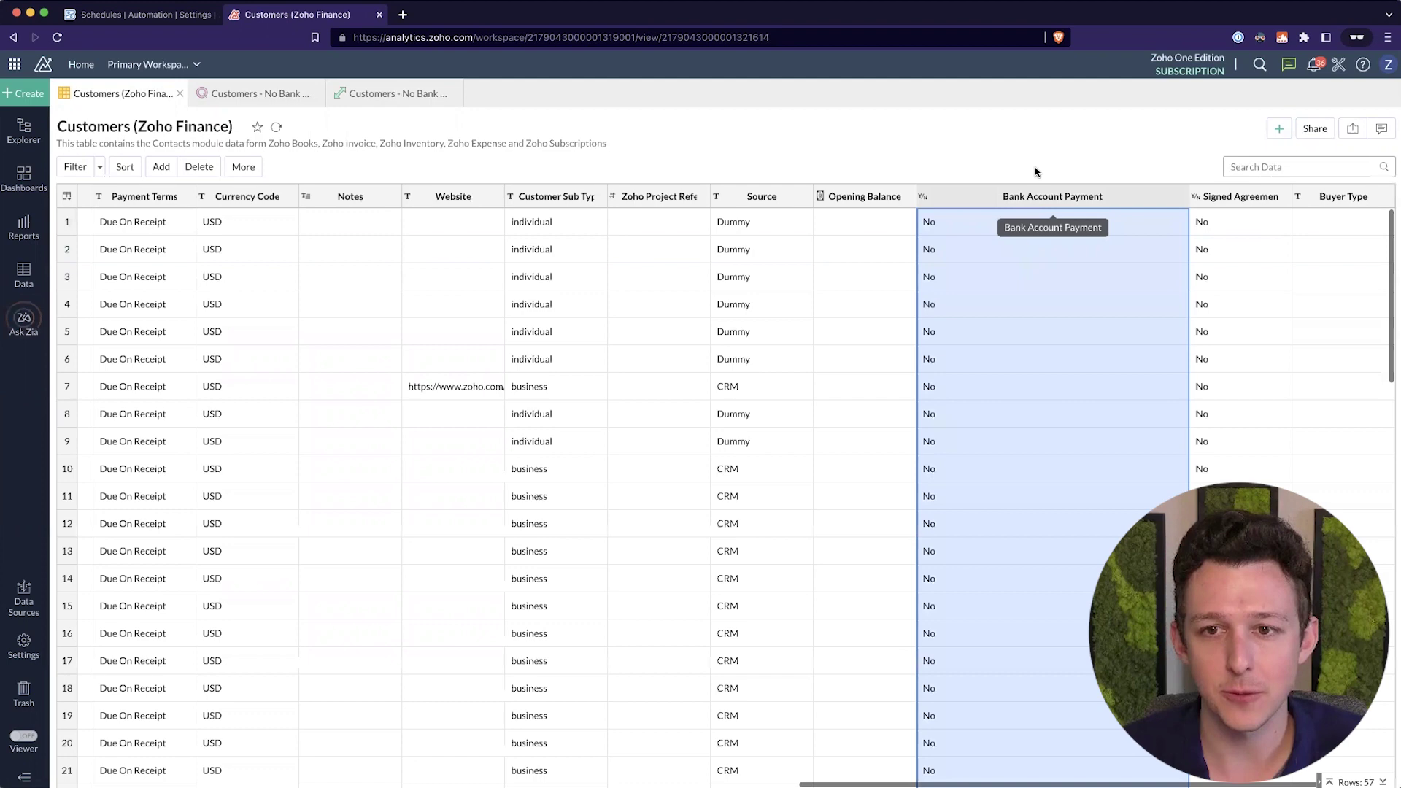
left_click(287, 102)
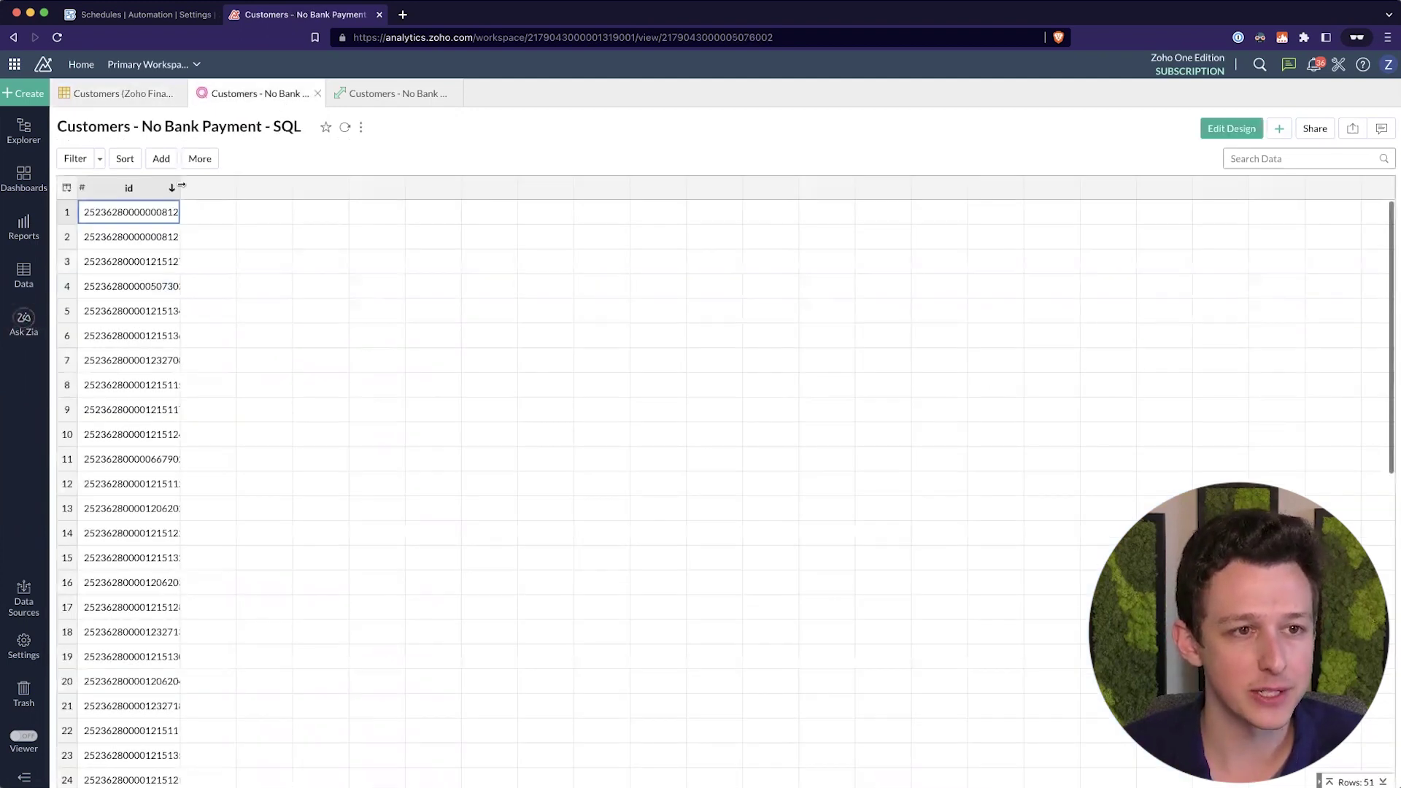
left_click_drag(242, 185, 245, 184)
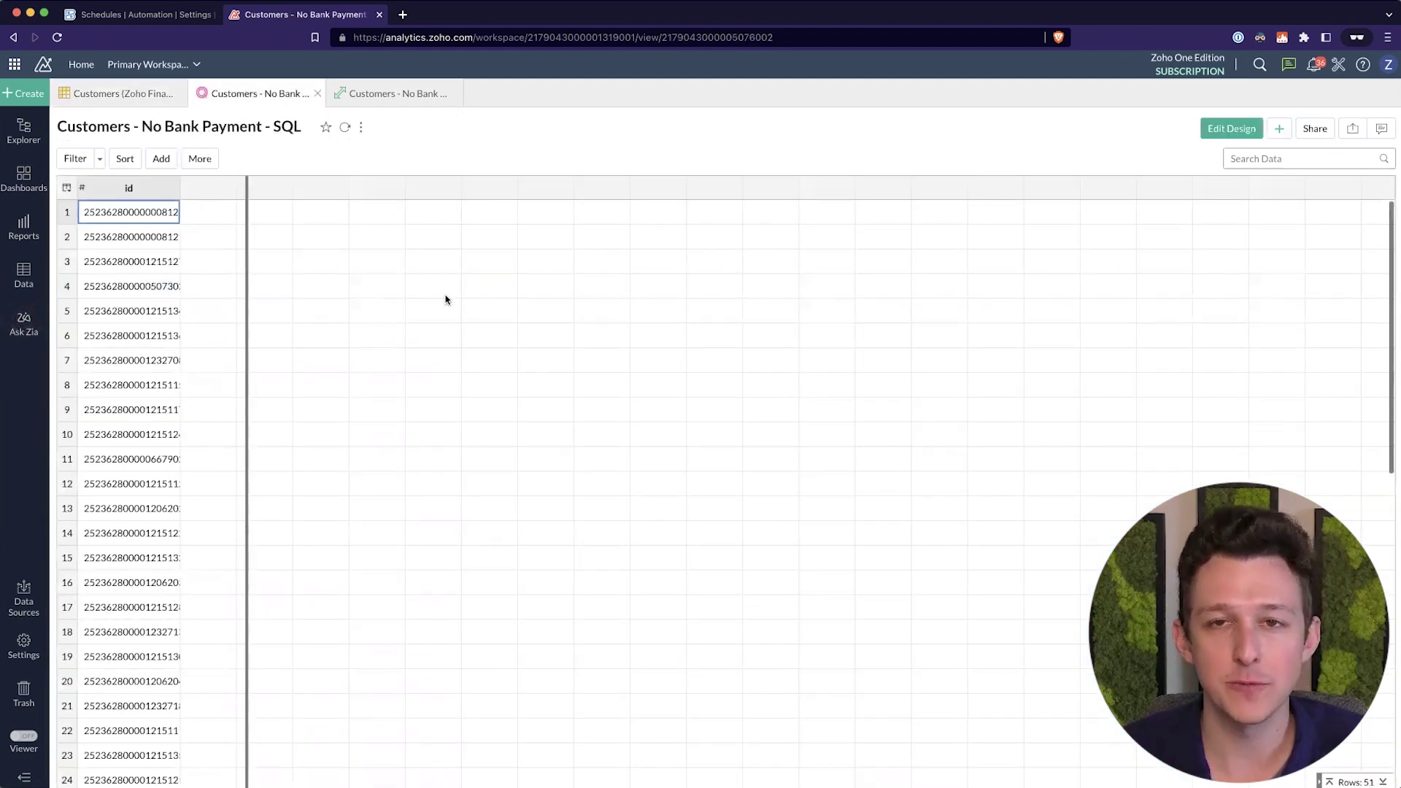
left_click(433, 102)
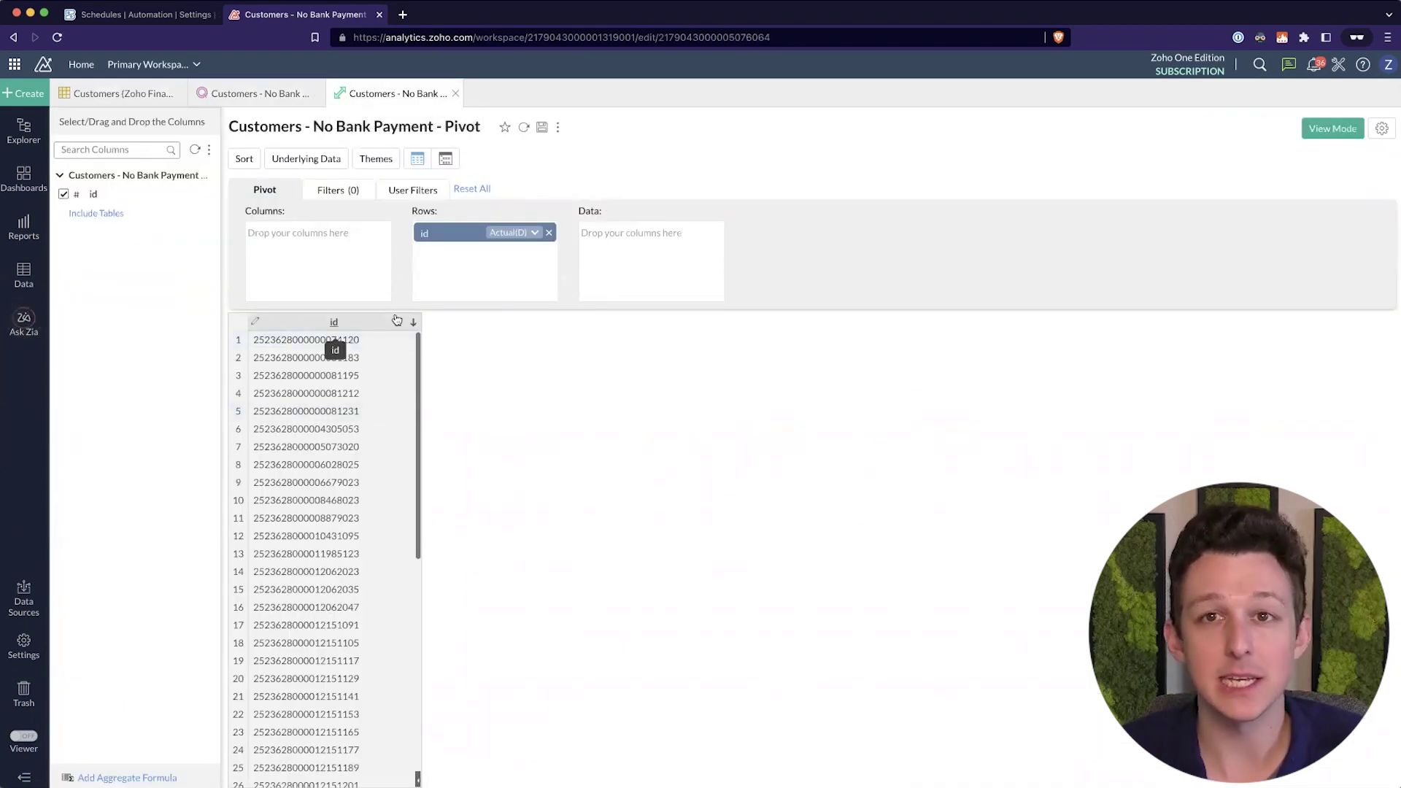
- Open Daily Enablement of Bank Payments from the Schedules list and check its zanalytics connection line
left_click(164, 15)
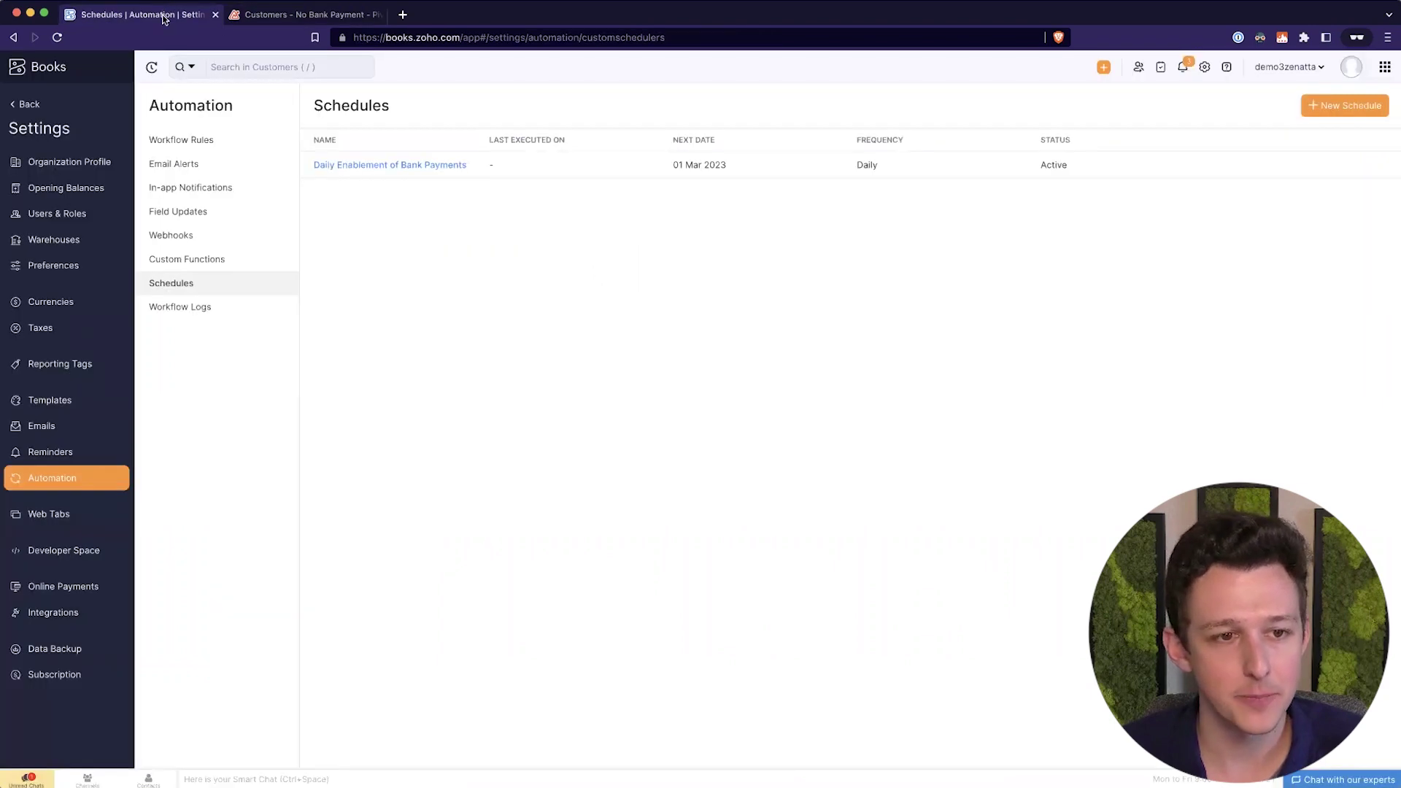
left_click(393, 165)
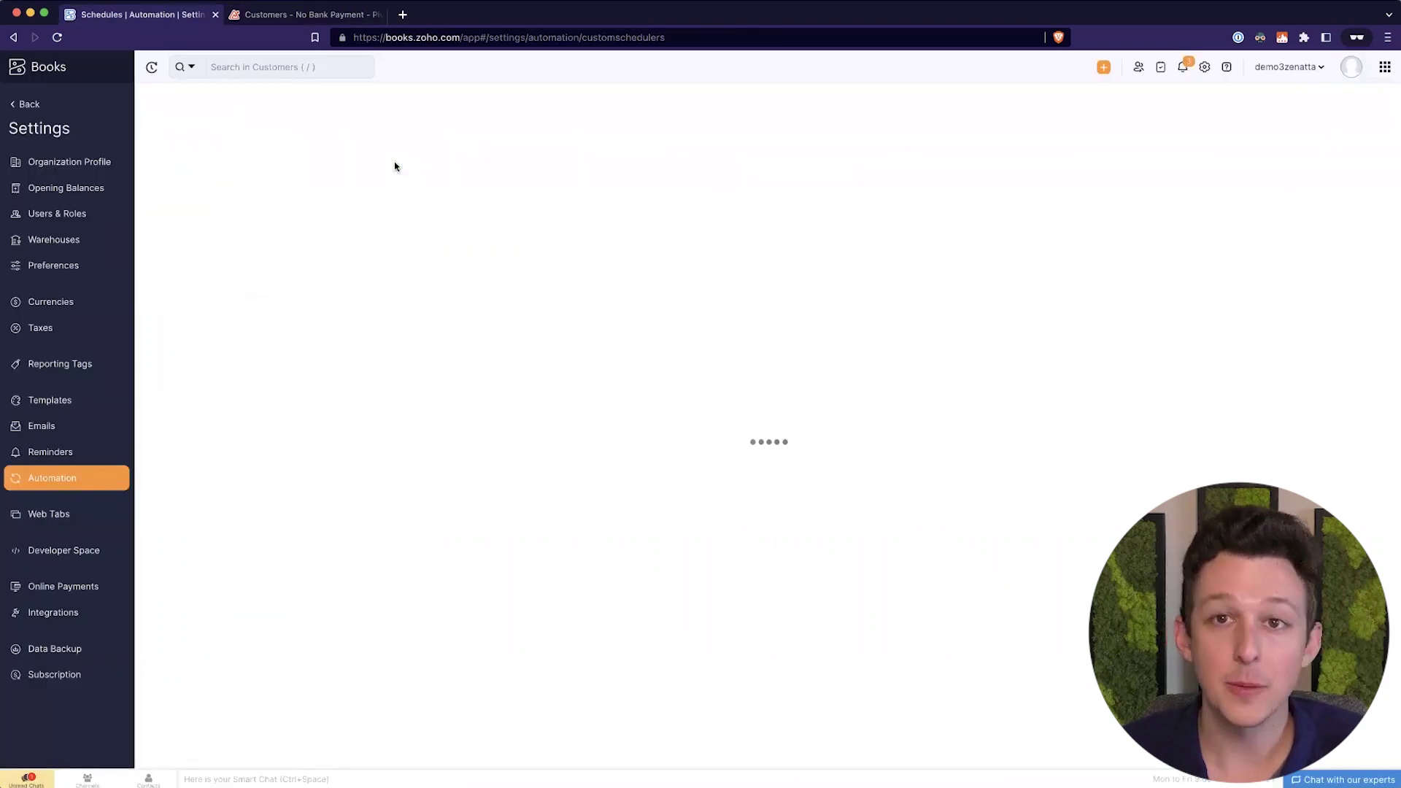
scroll(394, 162, "down", 5)
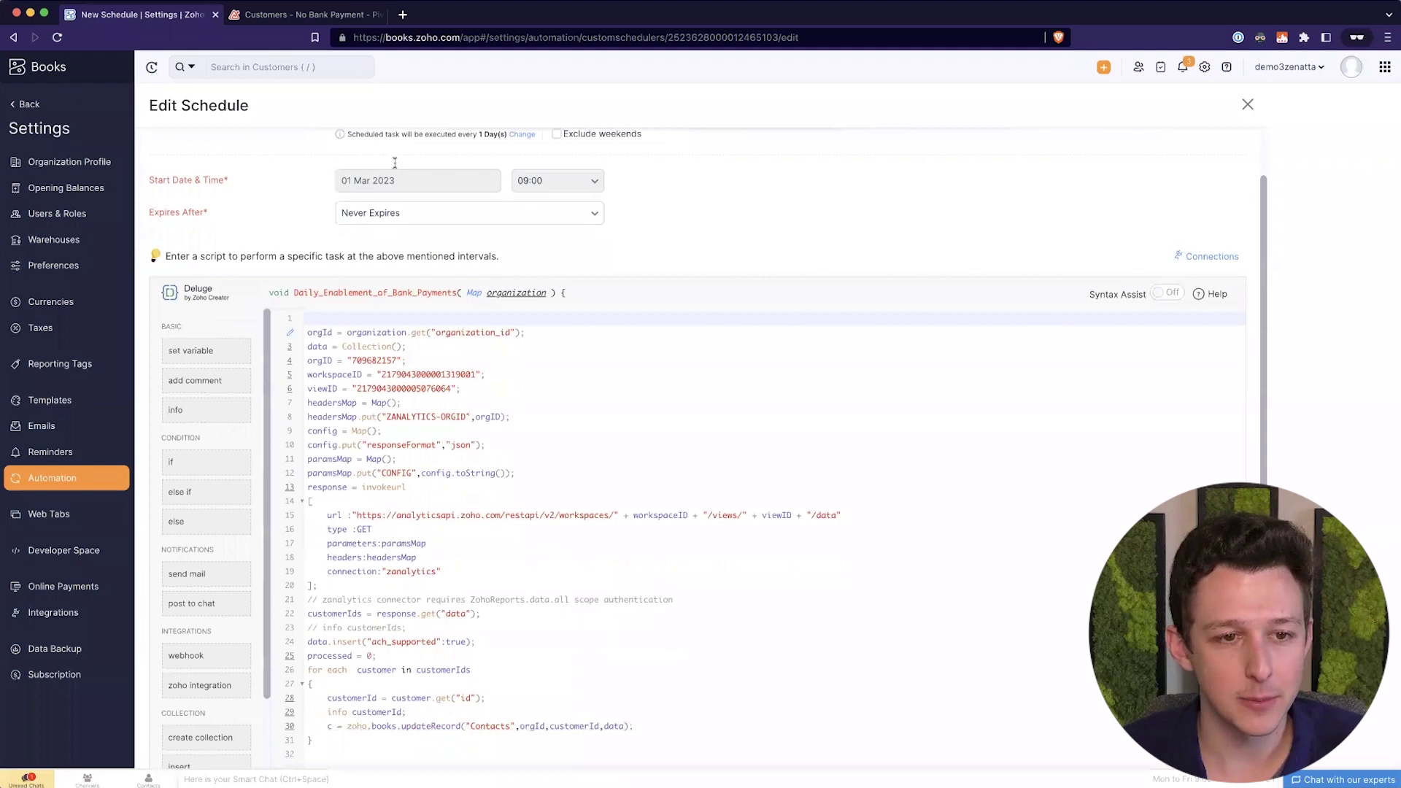
left_click_drag(461, 328, 295, 303)
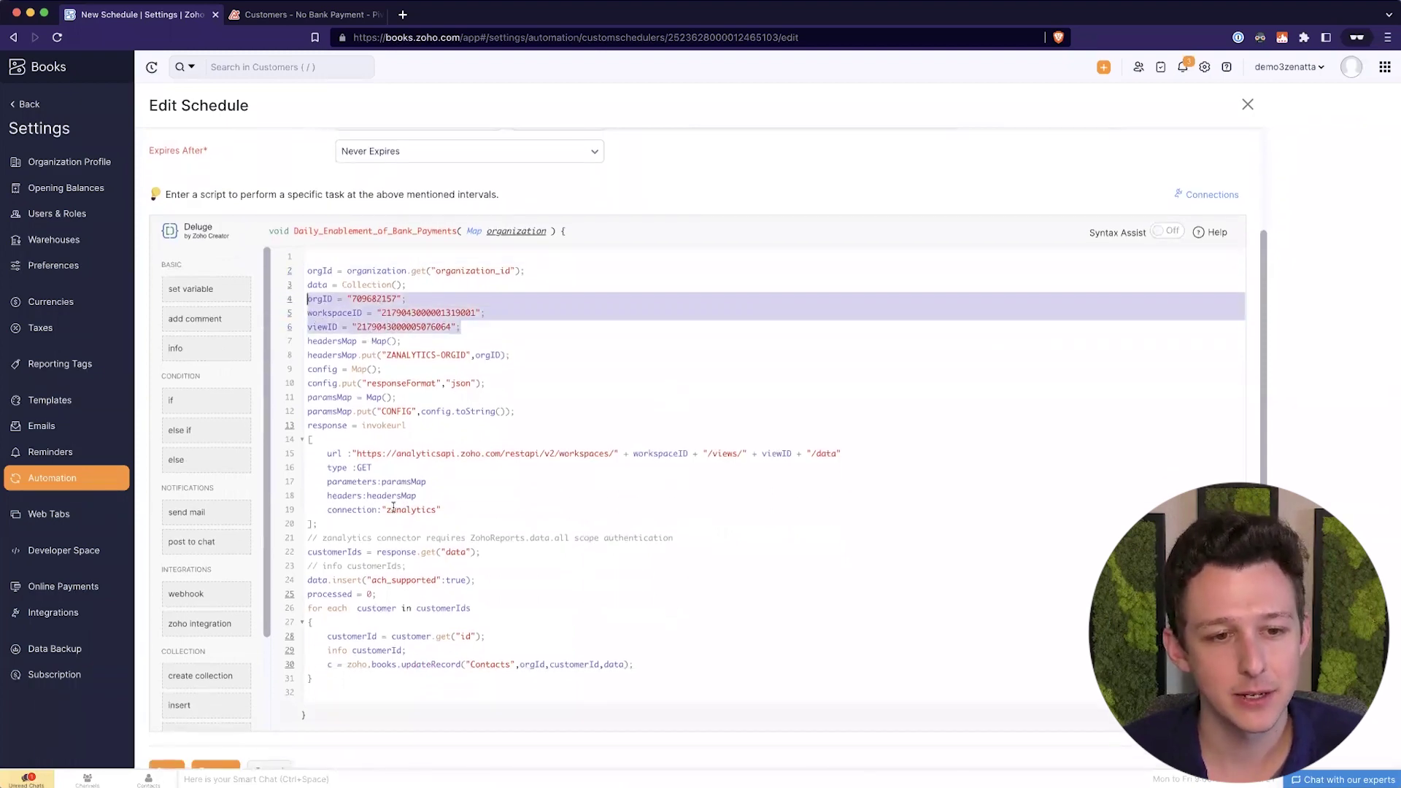
left_click_drag(449, 505, 379, 510)
left_click(501, 493)
scroll(500, 492, "down", 2)
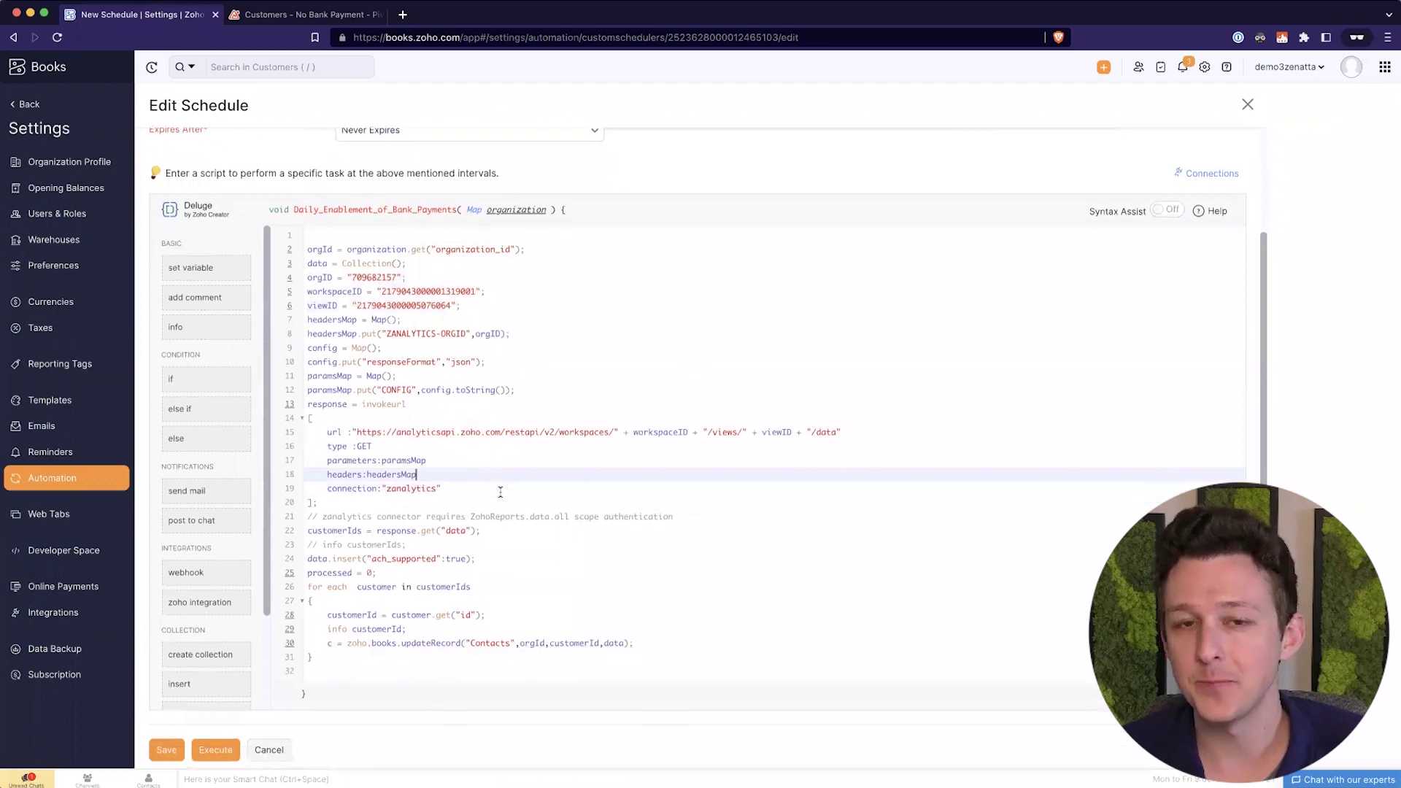